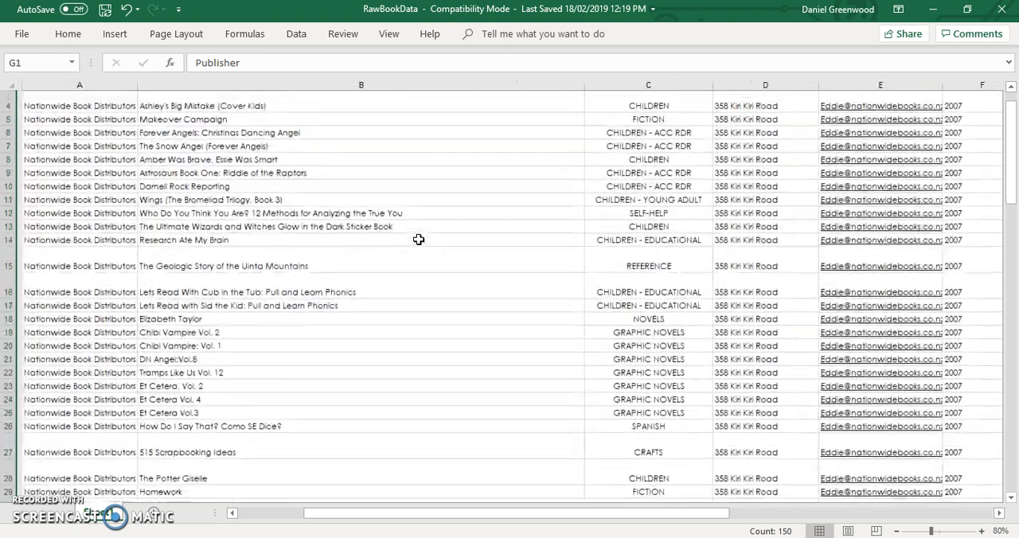
- Move the whole SupplierName column out of column A to the empty column Z
left_click(106, 85)
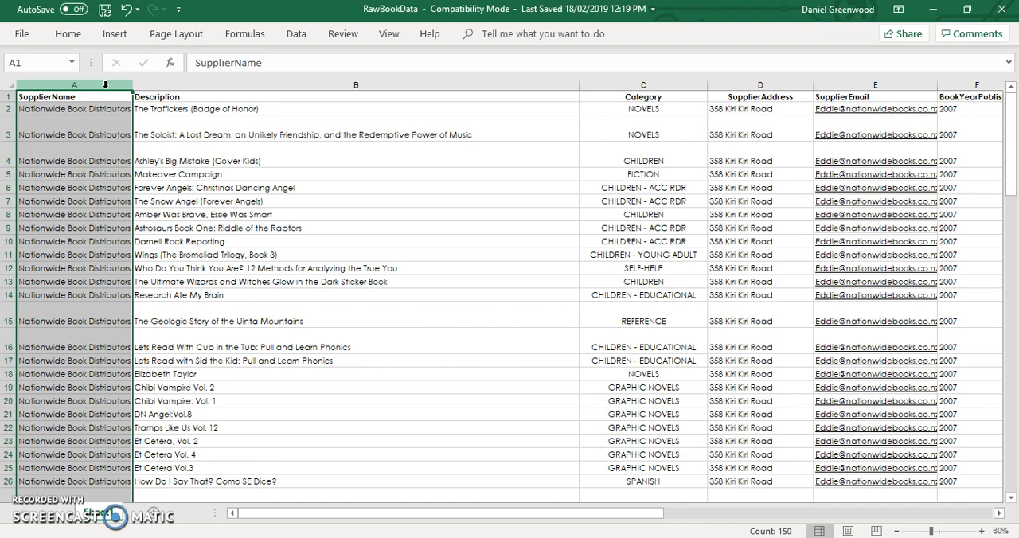
key("ctrl+c")
scroll(182, 137, "right", 10)
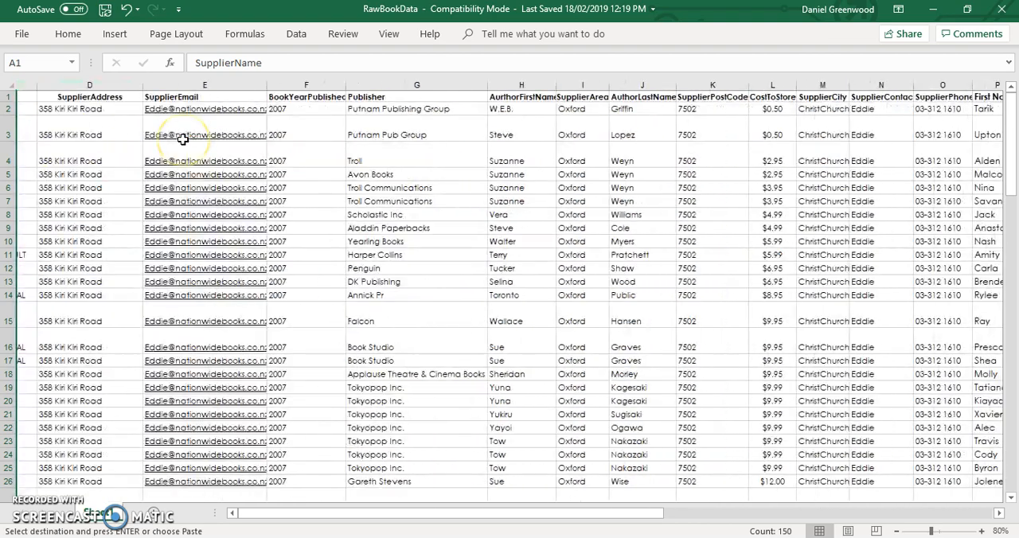
scroll(183, 139, "right", 5)
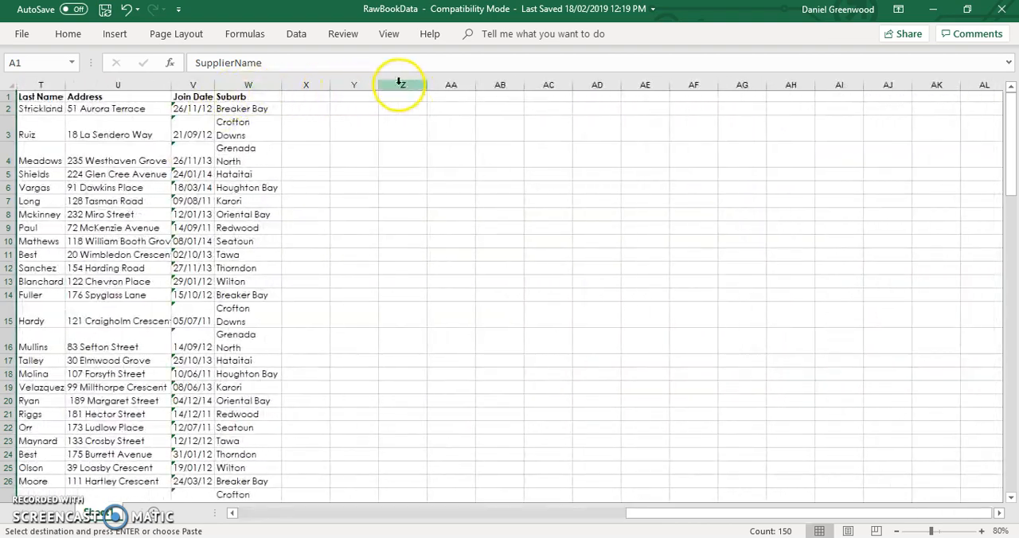
left_click(413, 86)
key("Return")
- Move the SupplierCity, SupplierContact and SupplierPhone columns beside SupplierName, starting at column AA
scroll(403, 102, "left", 5)
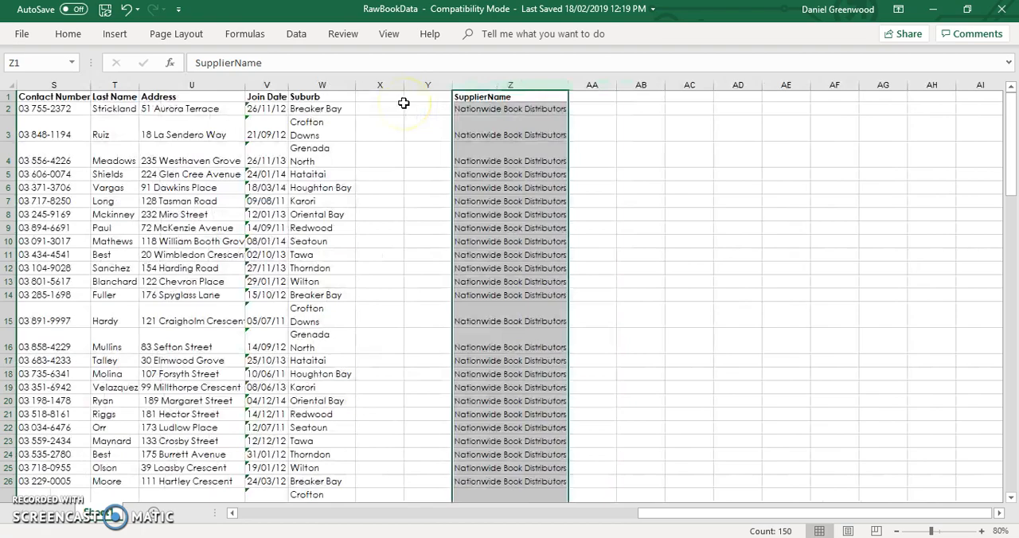
scroll(402, 102, "down", 1)
scroll(404, 104, "left", 3)
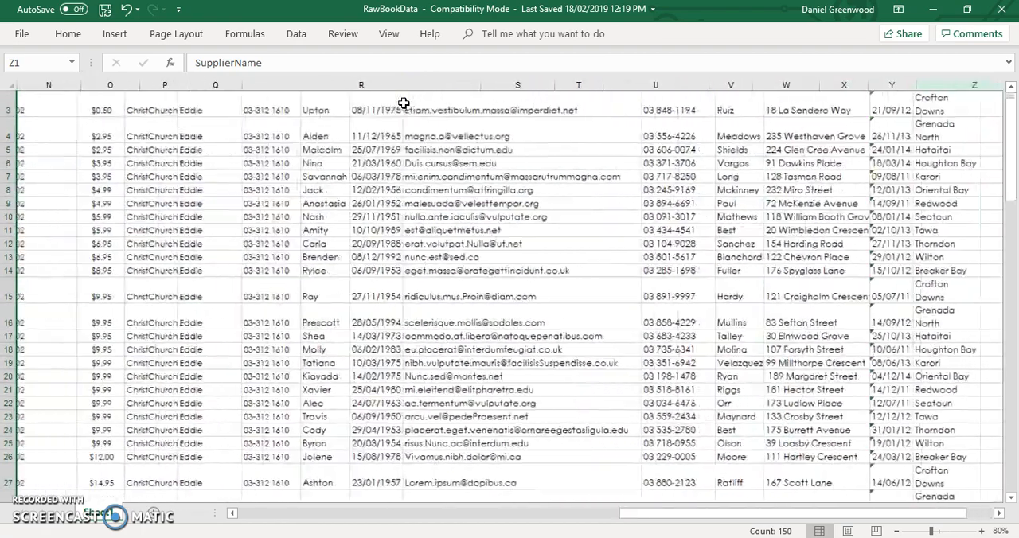
scroll(404, 104, "up", 1)
left_click(352, 85)
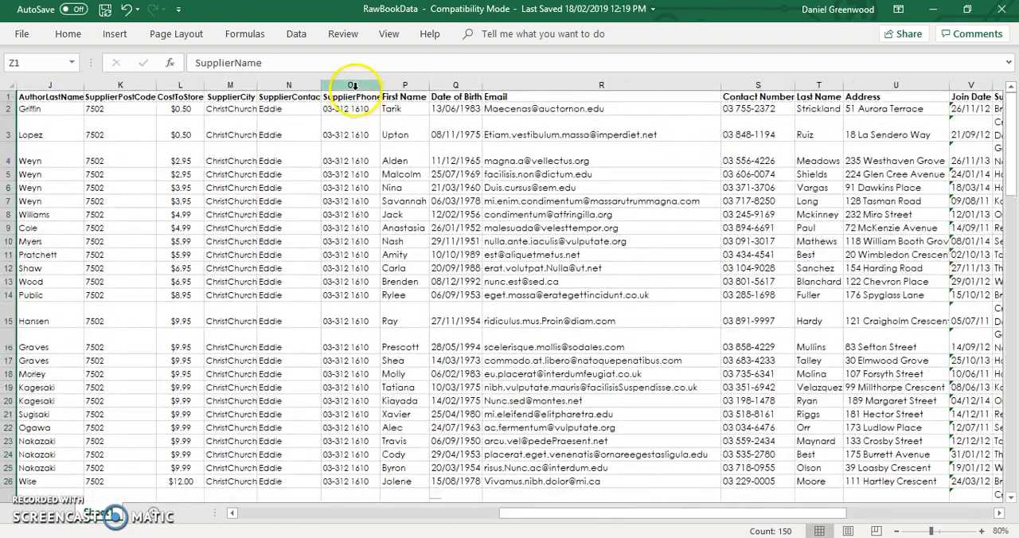
left_click_drag(318, 87, 217, 87)
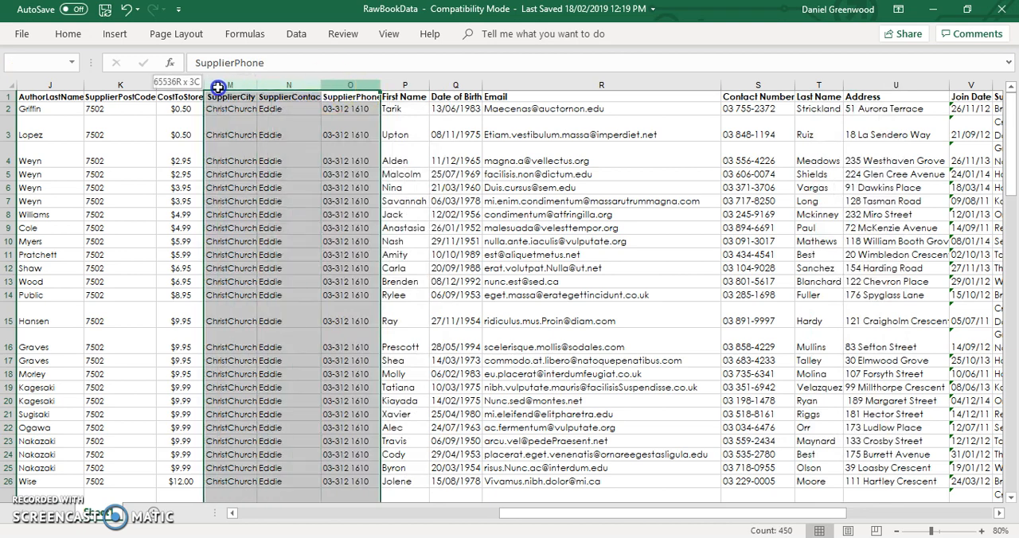
key("ctrl+x")
scroll(459, 152, "right", 3)
scroll(459, 151, "right", 1)
left_click(842, 84)
key("ctrl+v")
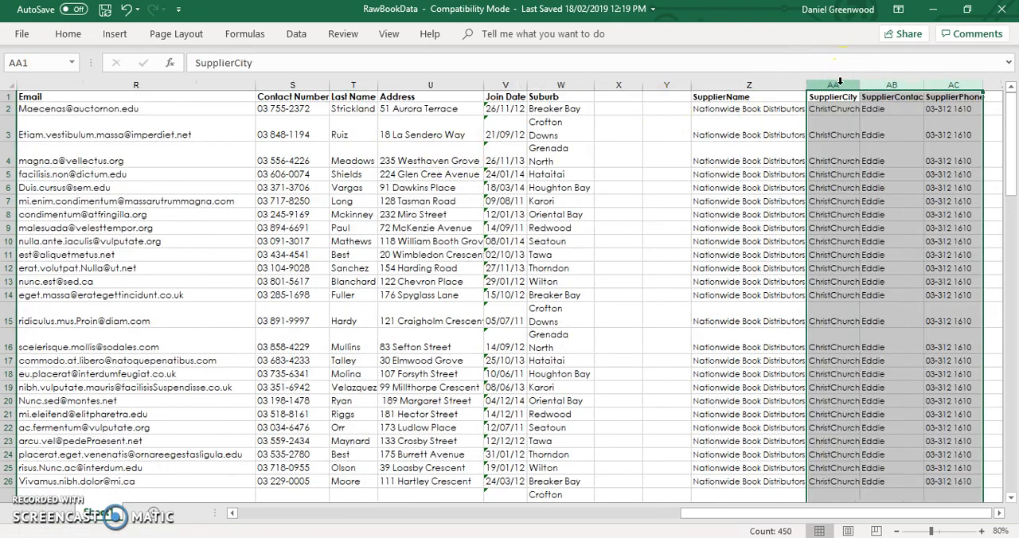
- Move the SupplierAddress and SupplierEmail columns beside SupplierPhone, starting at column AD
scroll(648, 220, "left", 10)
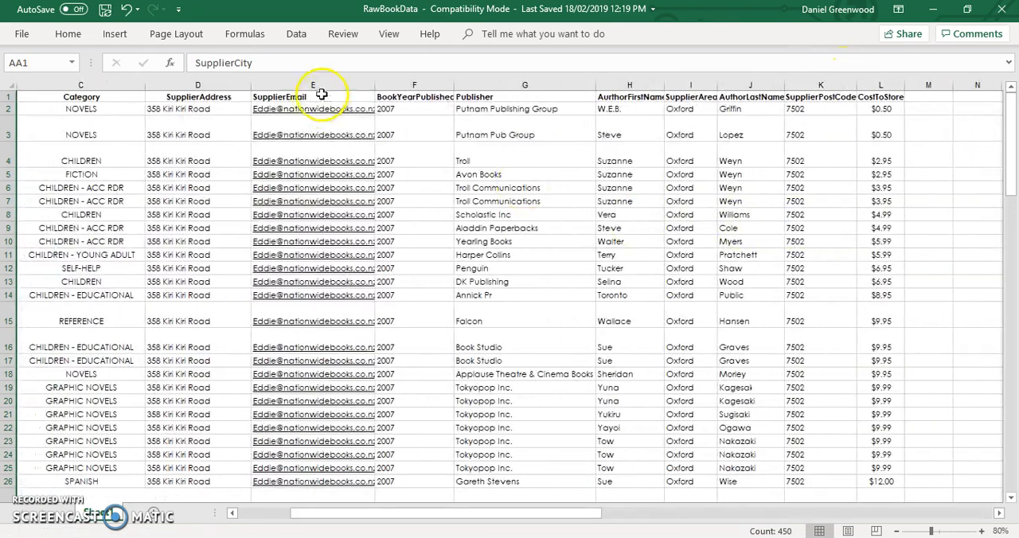
left_click_drag(326, 84, 167, 81)
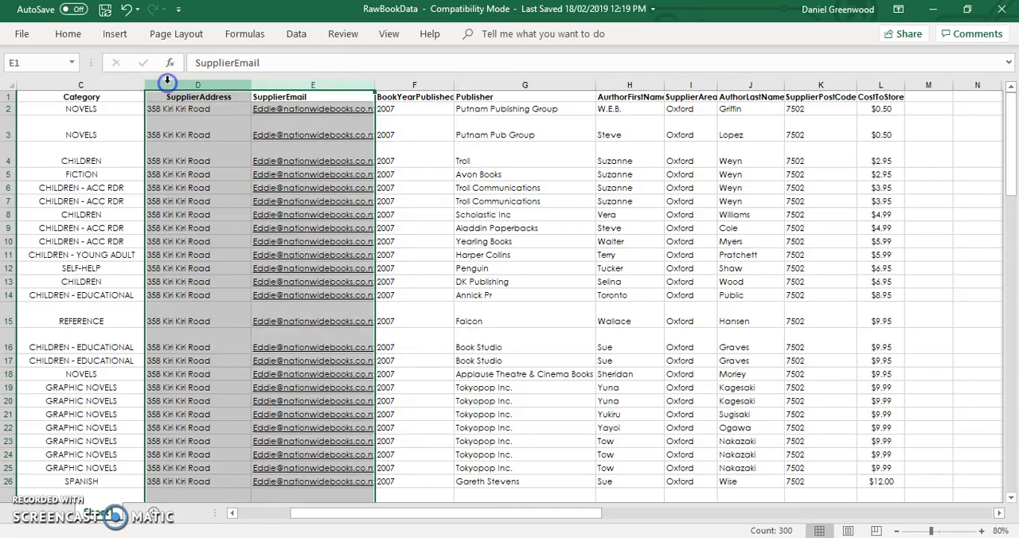
key("ctrl+x")
scroll(643, 220, "right", 10)
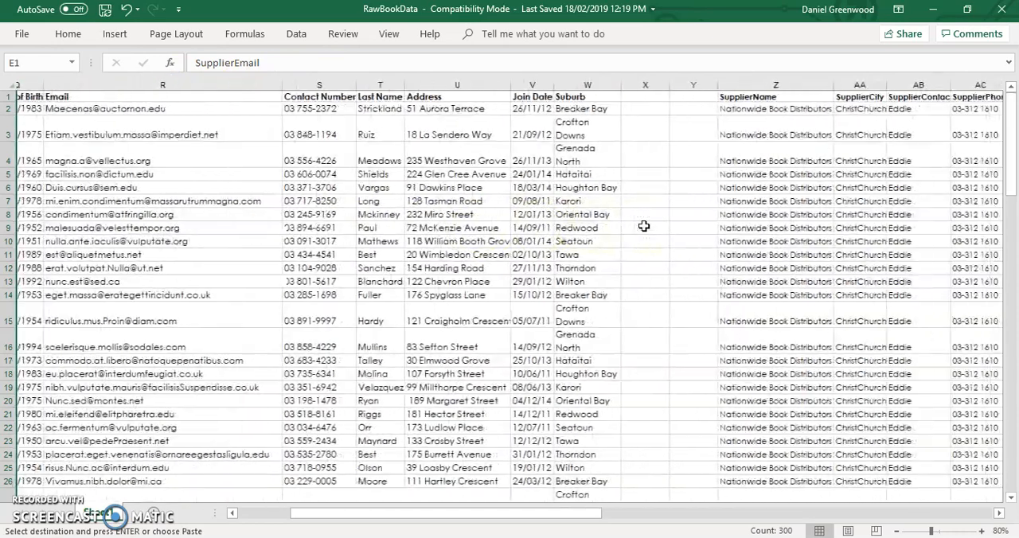
scroll(942, 148, "right", 3)
left_click(647, 95)
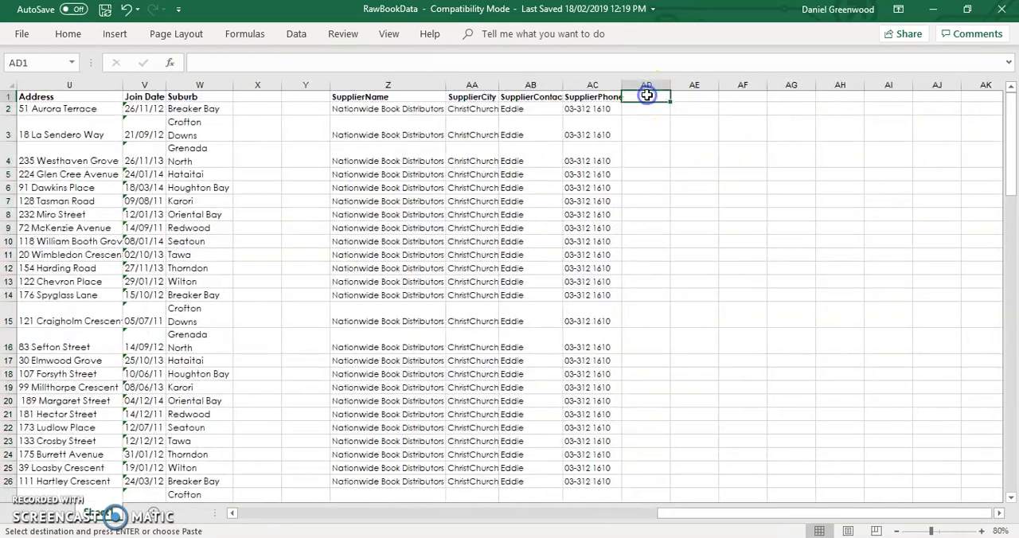
- Move the SupplierPostCode column to column AF, directly after SupplierEmail
left_click(737, 97)
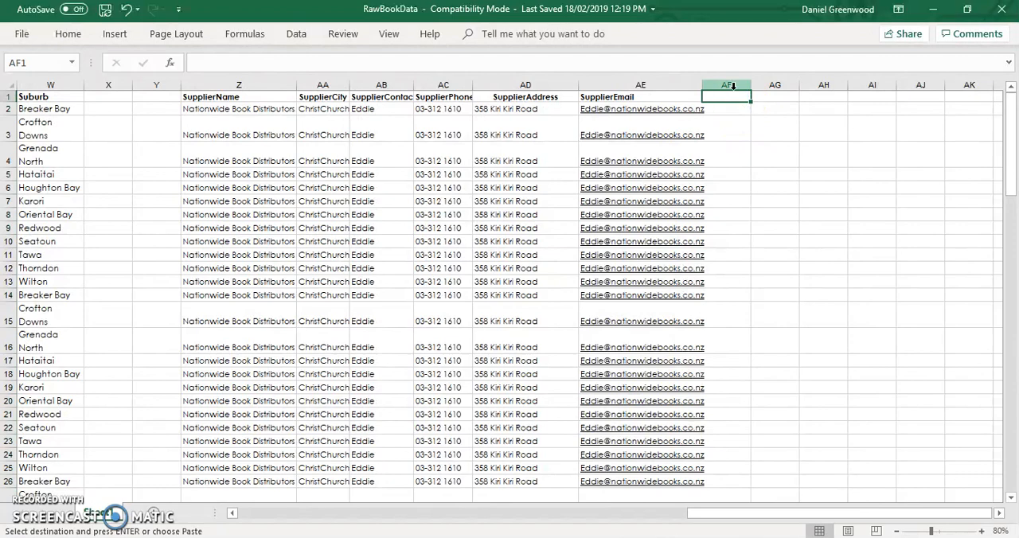
left_click(732, 85)
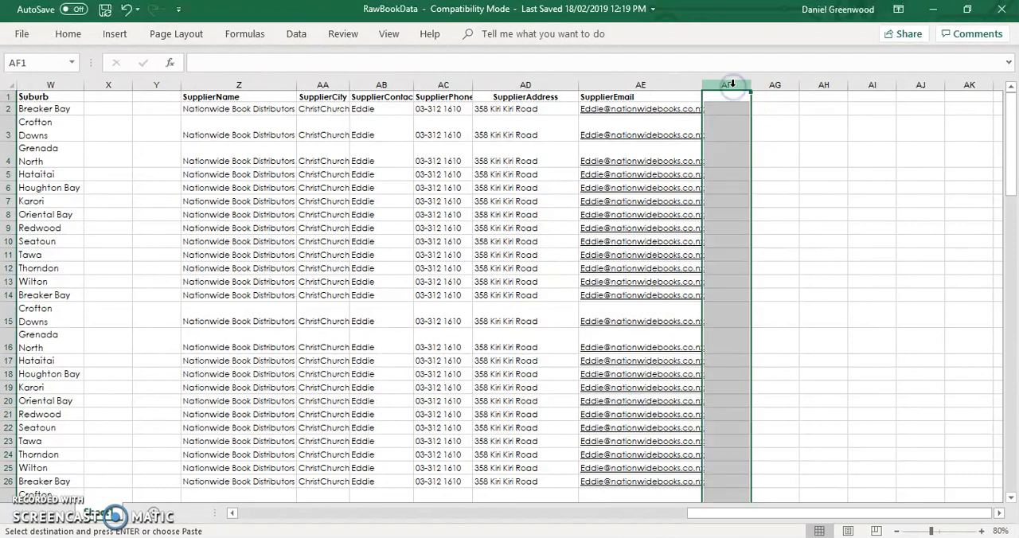
key("ctrl+v")
- Cut the SupplierArea column from between the author first name and last name columns
scroll(736, 209, "left", 10)
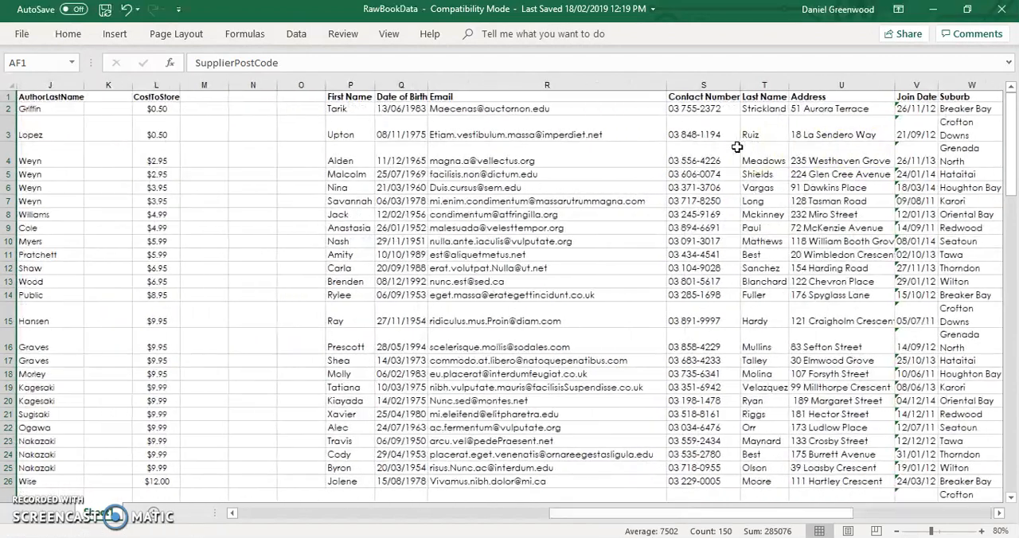
scroll(735, 207, "left", 5)
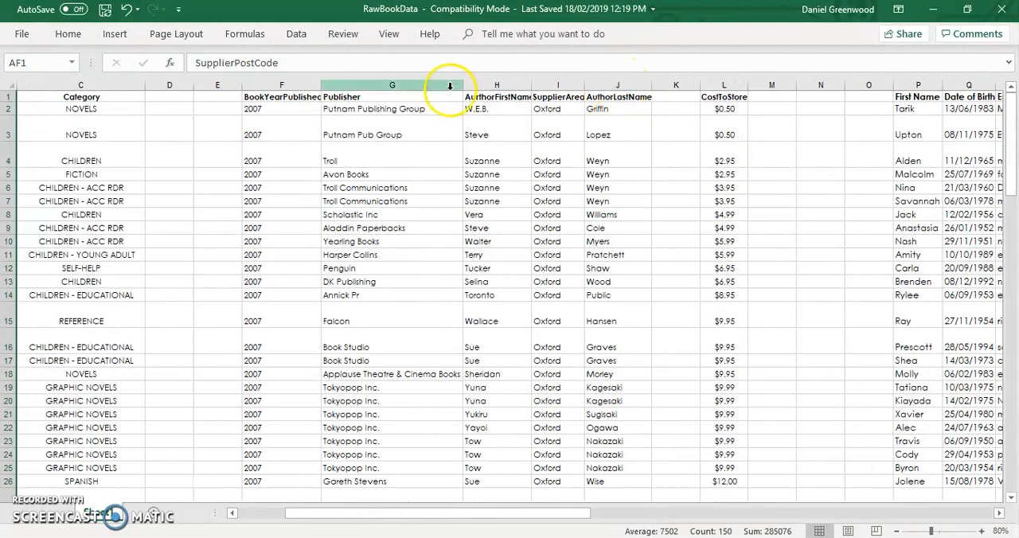
left_click(555, 82)
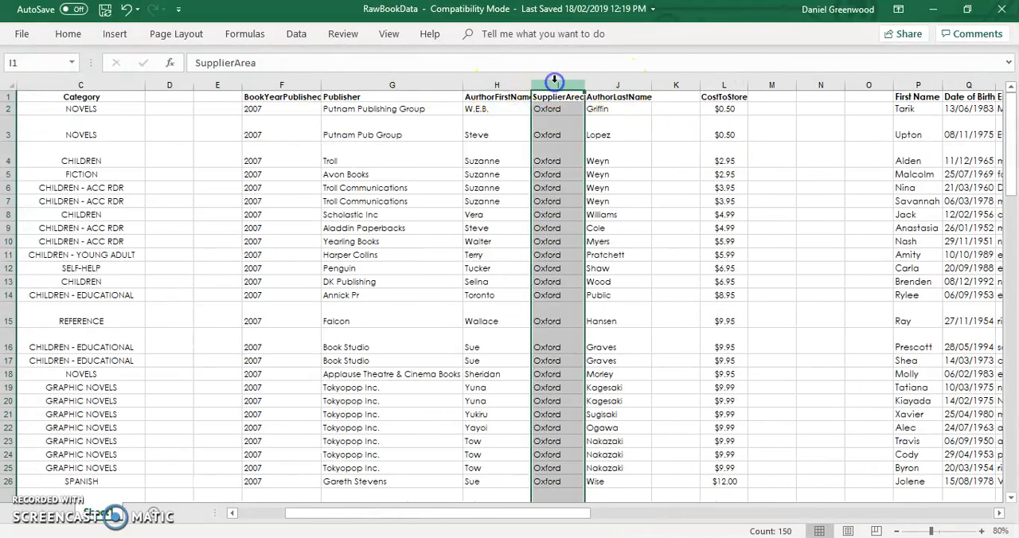
key("ctrl+x")
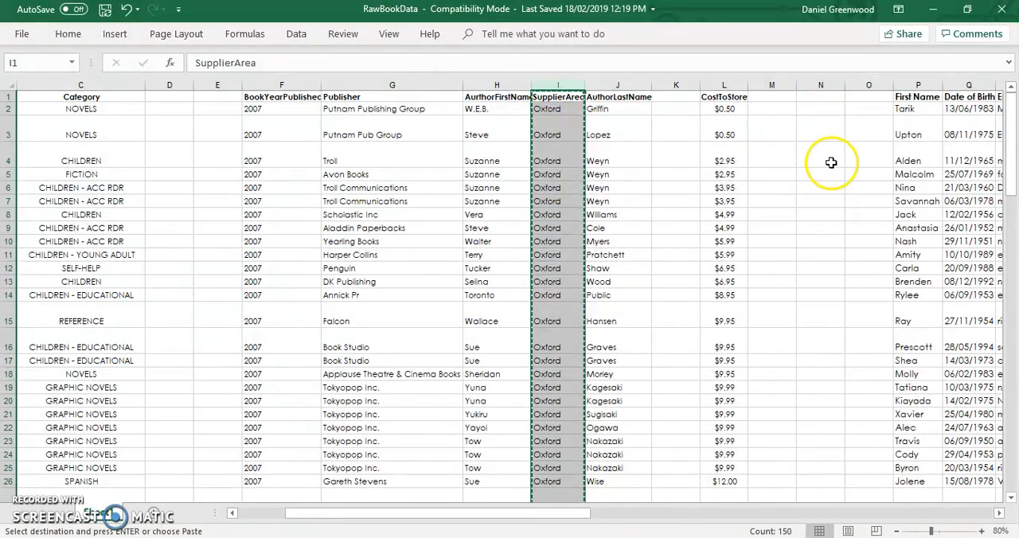
scroll(831, 163, "right", 3)
scroll(830, 162, "right", 5)
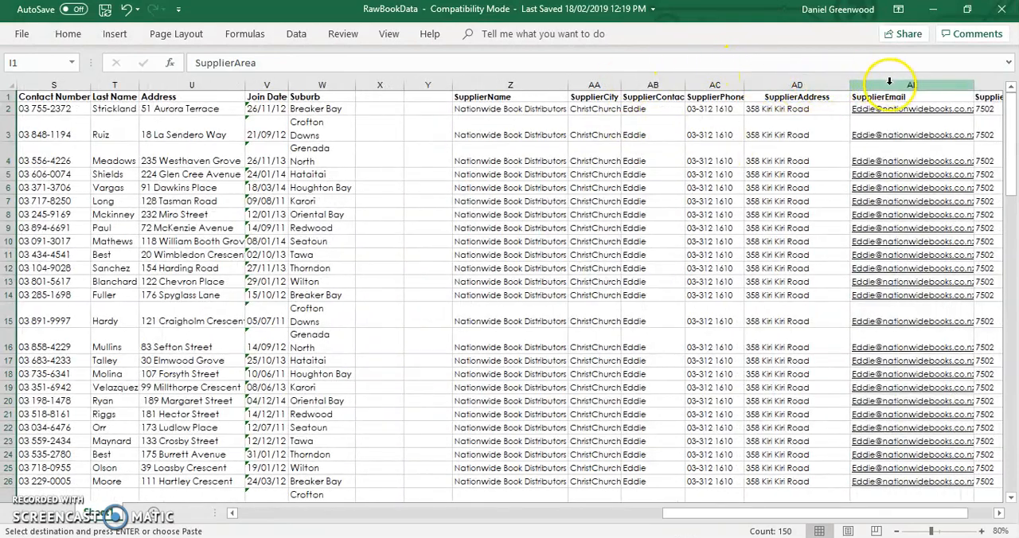
- Try pasting the cut SupplierArea column directly onto the SupplierEmail column, and undo the paste
left_click(885, 84)
key("ctrl+v")
left_click(859, 121)
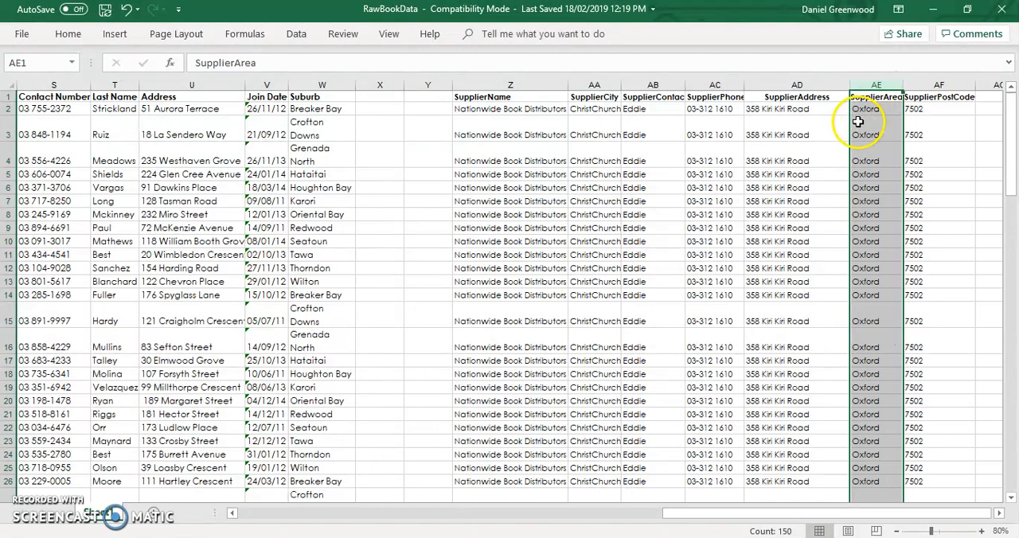
key("ctrl+z")
- Insert the cut SupplierArea column between SupplierAddress and SupplierEmail
right_click(893, 78)
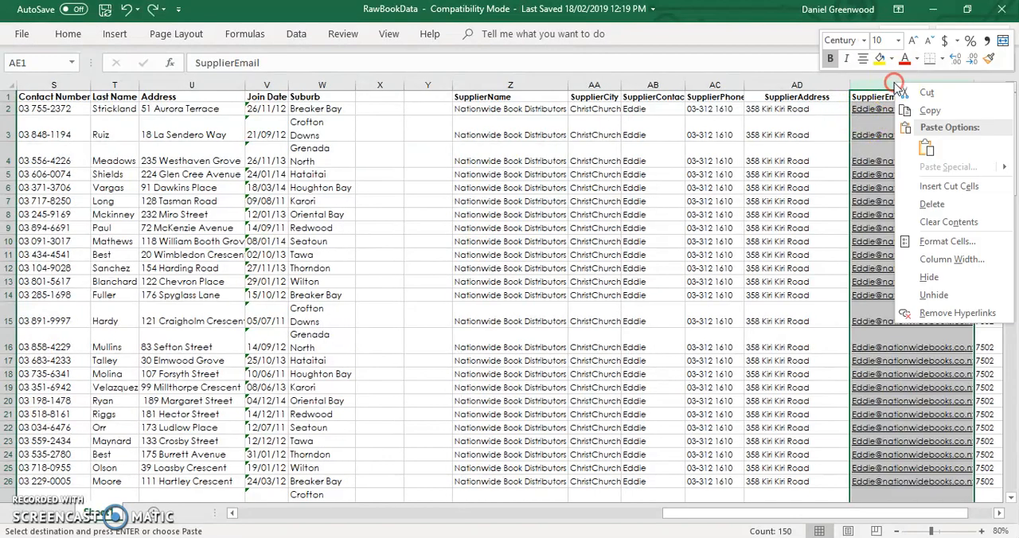
left_click(931, 186)
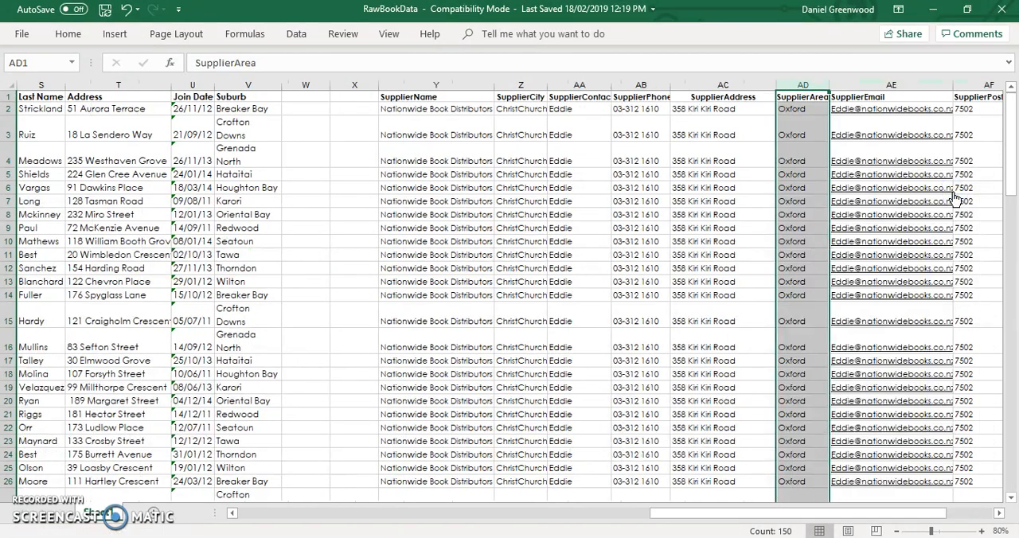
- Delete the empty column A in front of the Description column
scroll(954, 197, "left", 10)
scroll(954, 198, "left", 6)
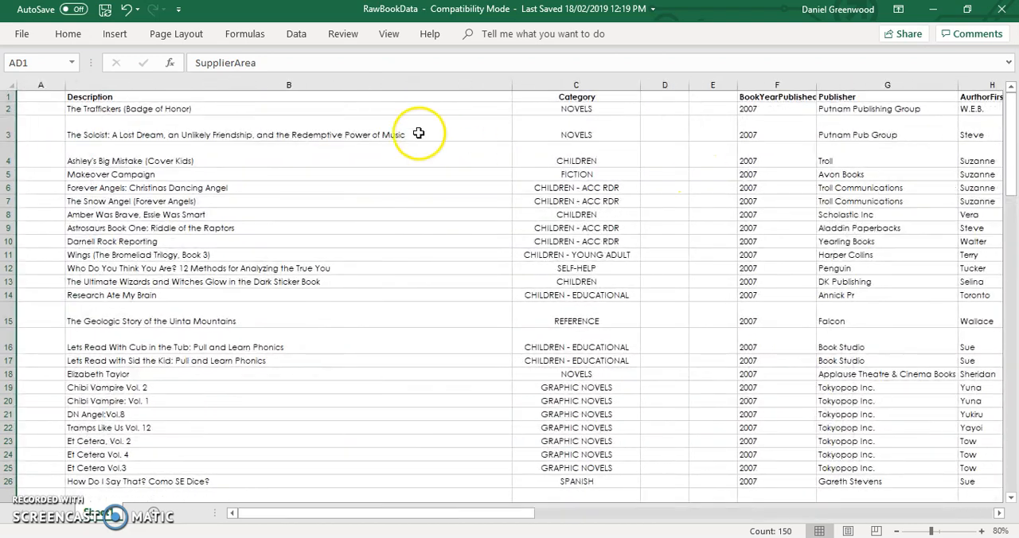
left_click(50, 84)
right_click(50, 85)
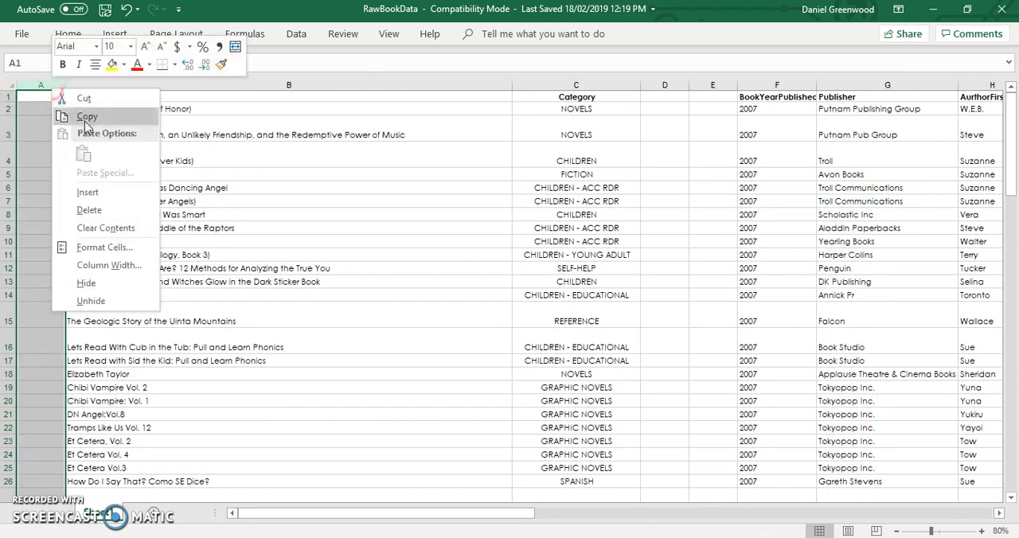
left_click(88, 209)
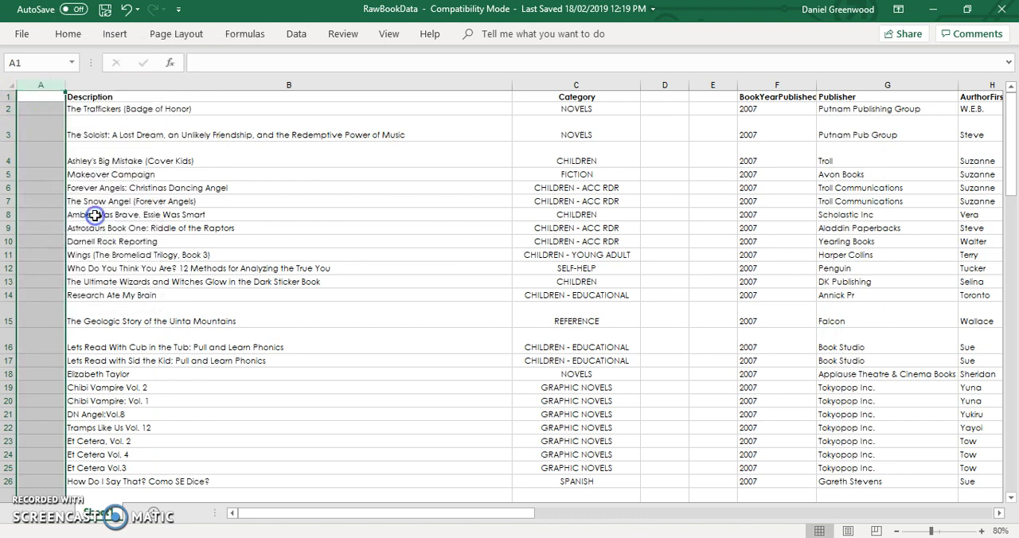
- Delete the two empty columns between Category and BookYearPublished
left_click_drag(677, 84, 623, 85)
right_click(622, 84)
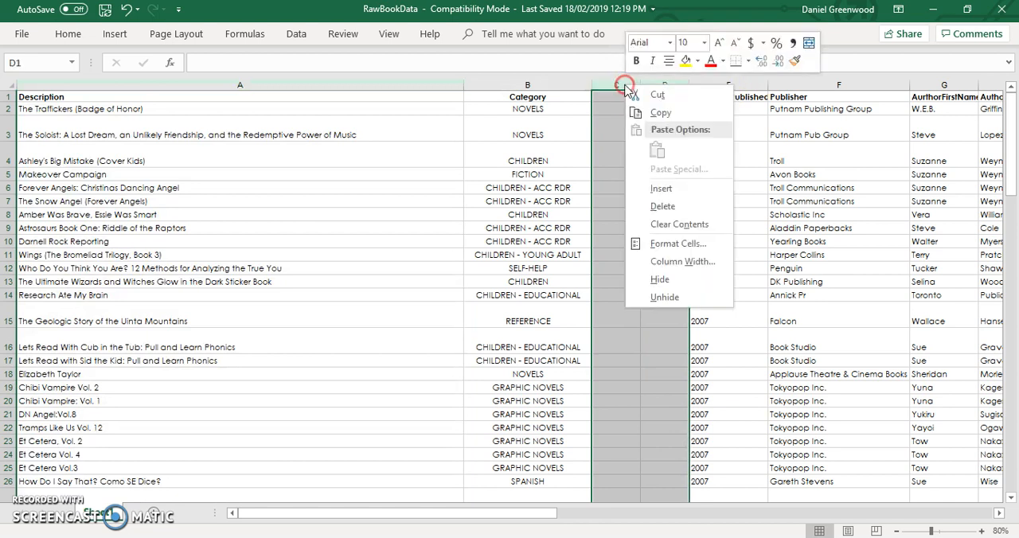
left_click(684, 207)
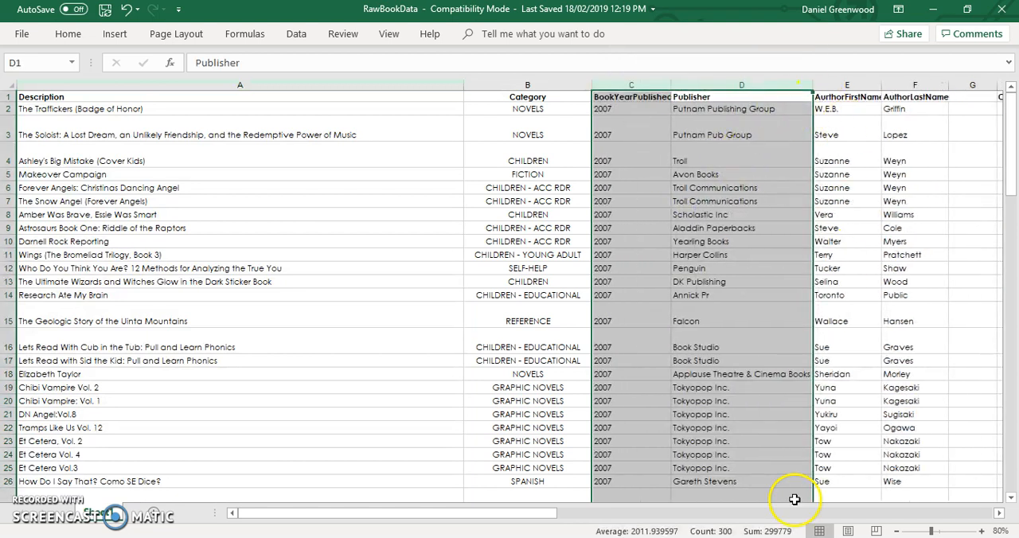
- Move the CostToStore column to column G, directly after AuthorLastName, by inserting the cut cells
left_click(1000, 513)
left_click(999, 514)
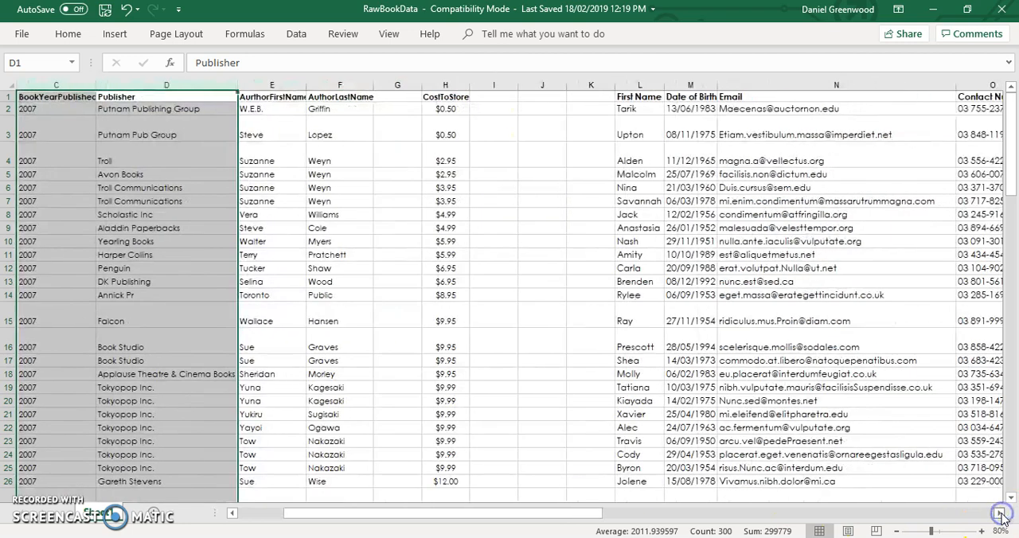
left_click(446, 84)
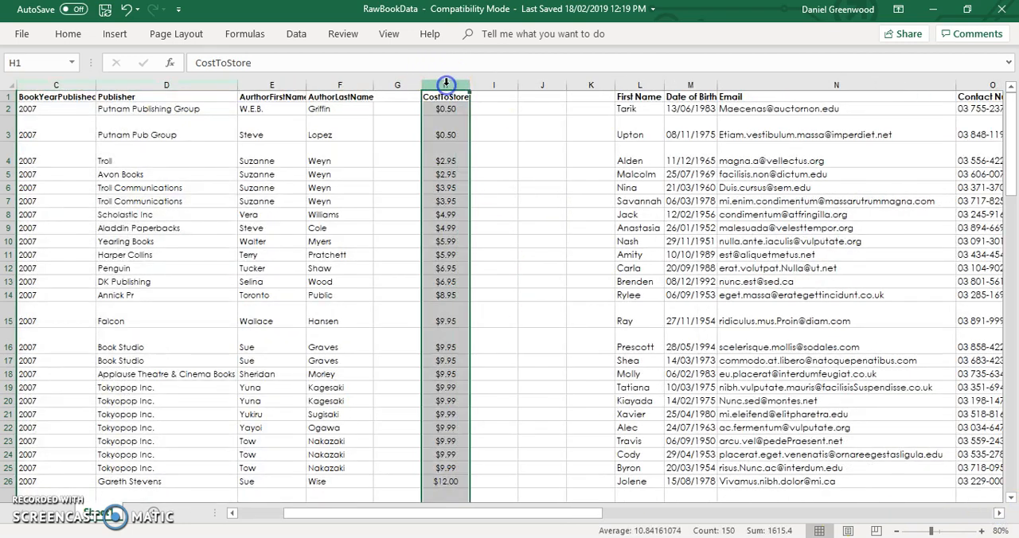
key("ctrl+x")
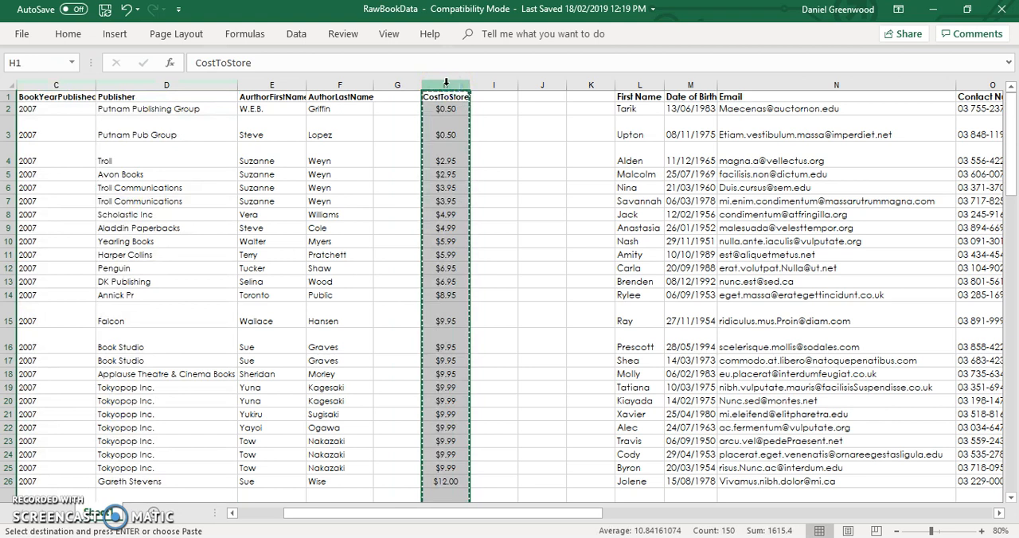
right_click(395, 84)
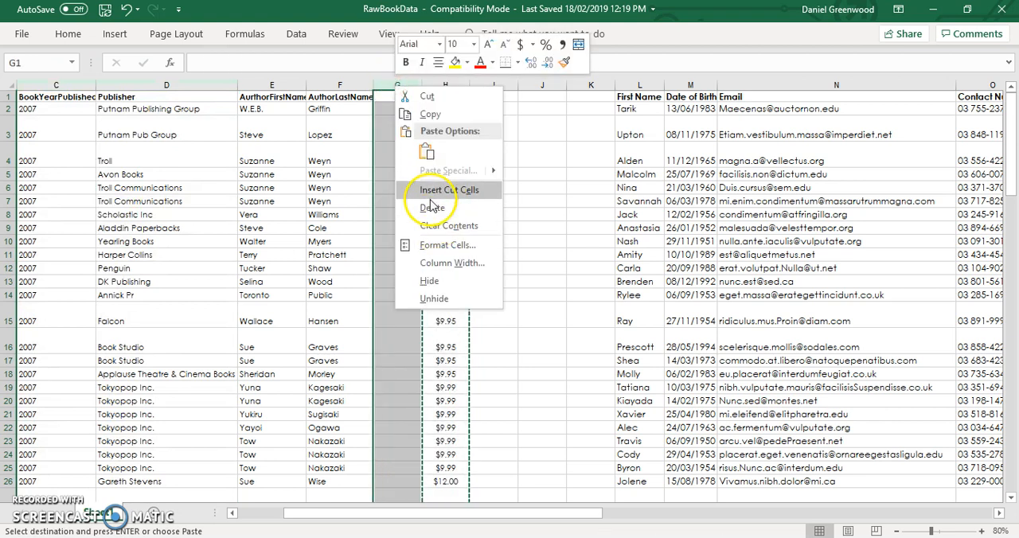
left_click(446, 187)
- Copy all customer columns from First Name through Suburb (columns L to S)
left_click_drag(640, 85, 698, 87)
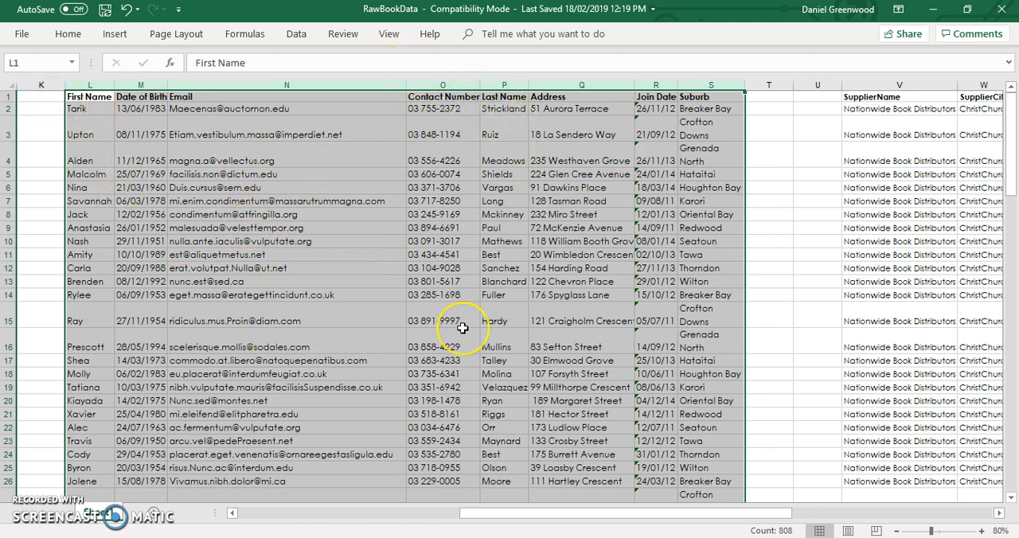
key("ctrl+c")
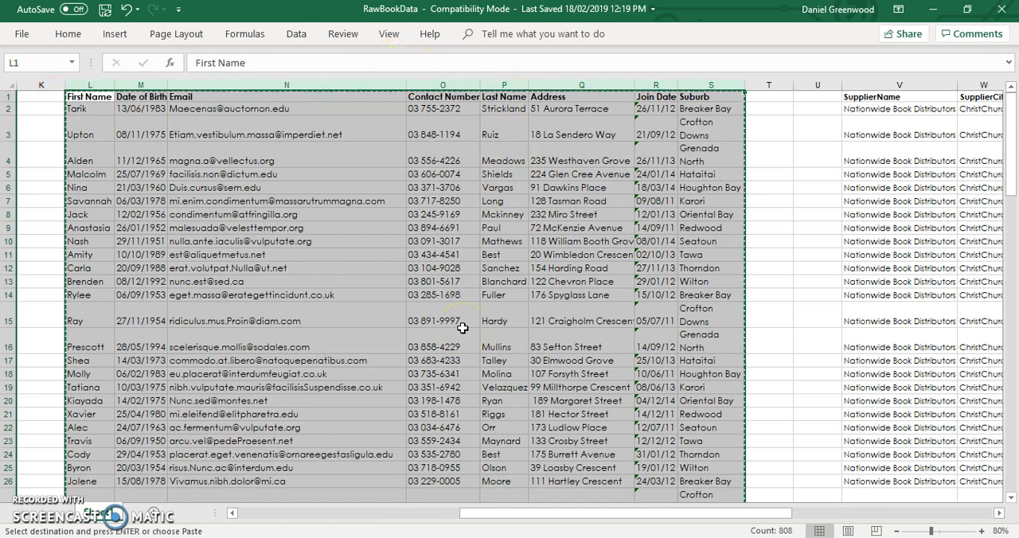
- Add a new worksheet after the raw data sheet, rename it Customers and select its cell A1
left_click(153, 516)
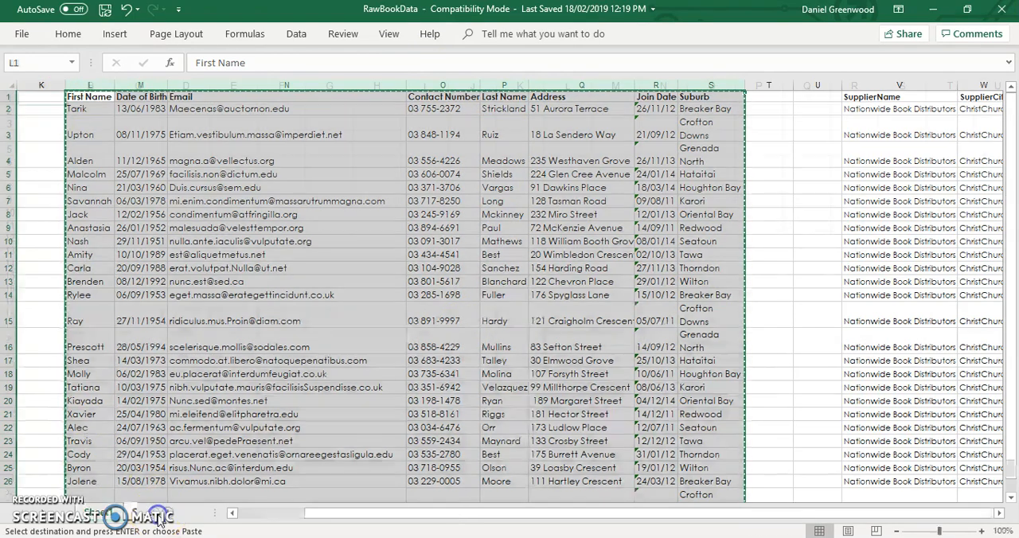
double_click(105, 515)
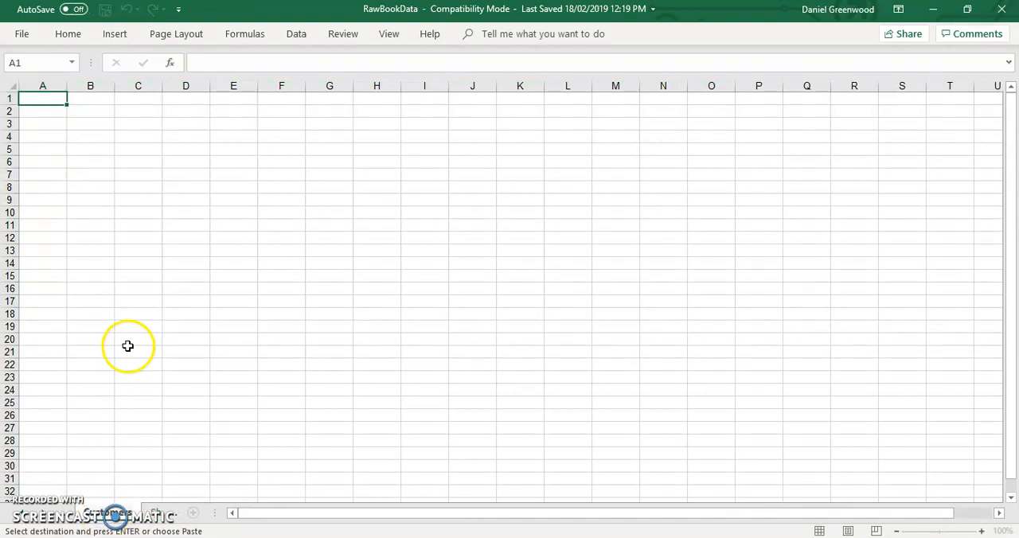
left_click(44, 105)
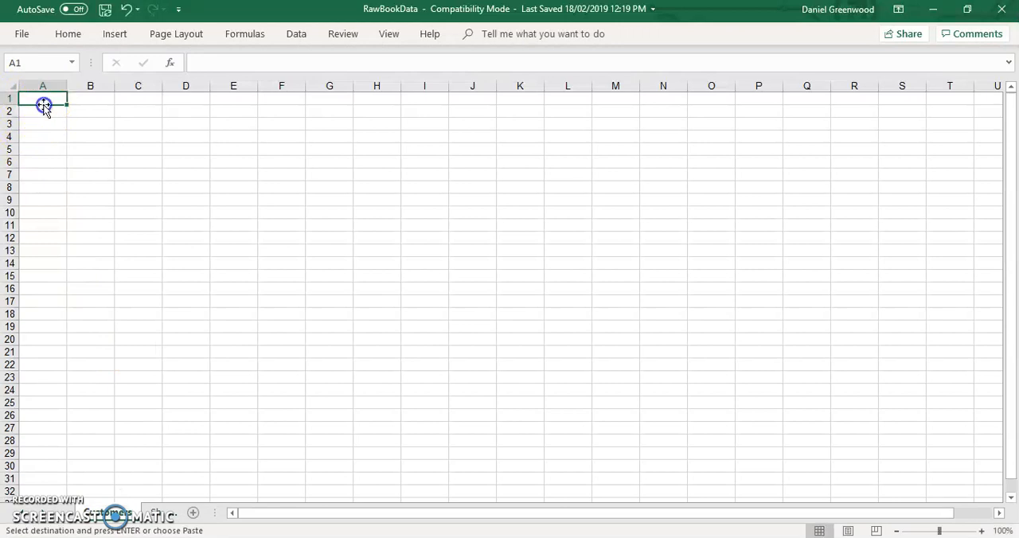
- Paste the customer columns at A1 of the Customers worksheet and rename the blank worksheet after it Suppliers
key("ctrl+v")
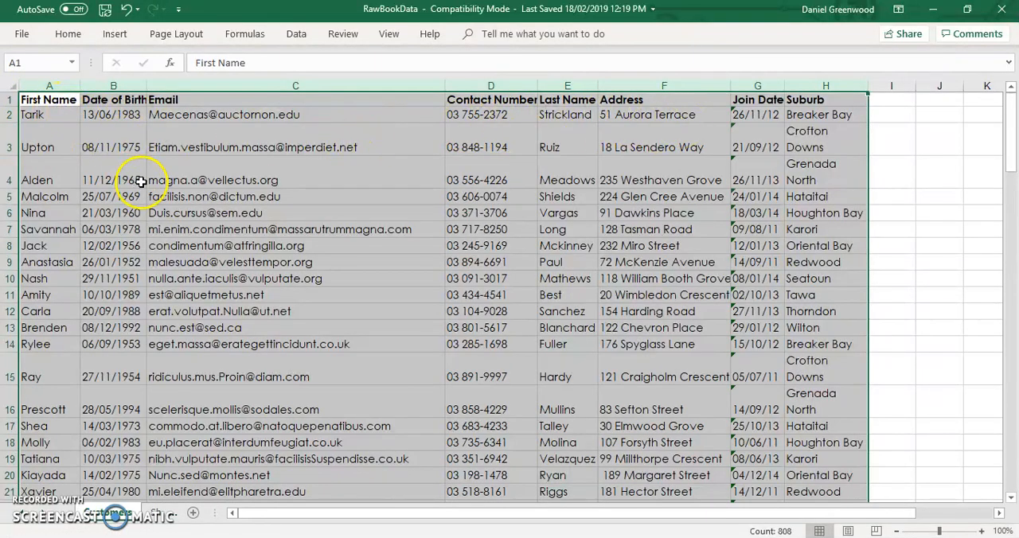
left_click(168, 517)
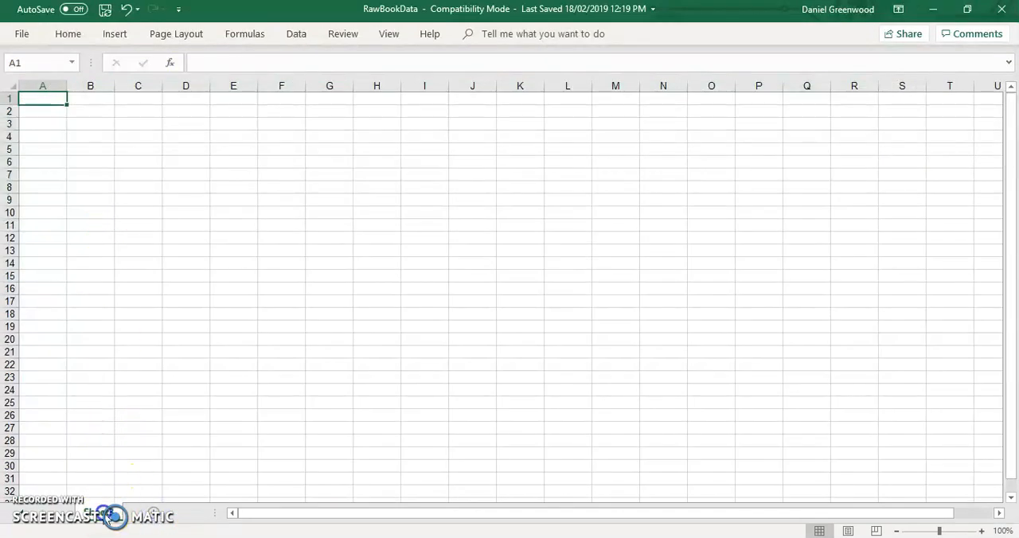
double_click(104, 513)
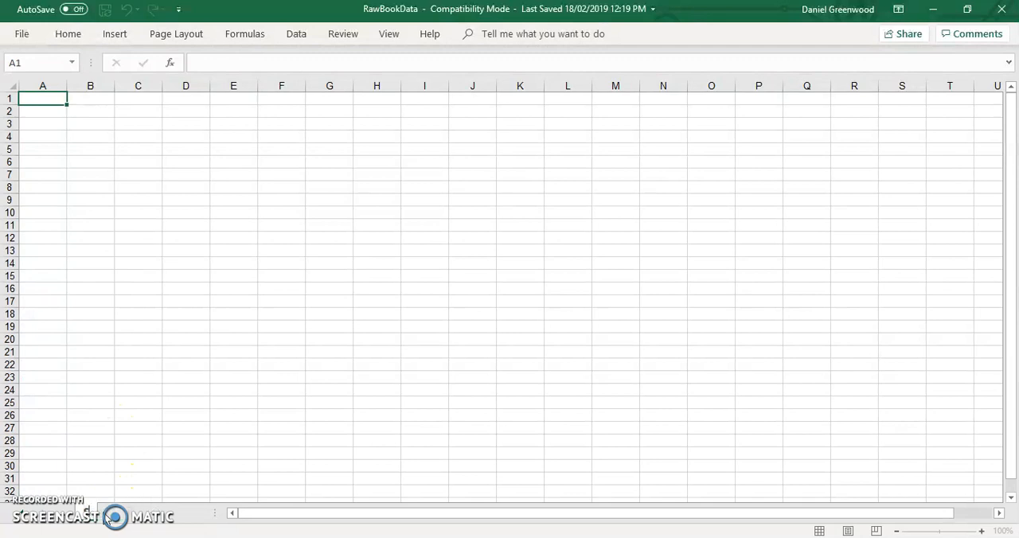
key("Return")
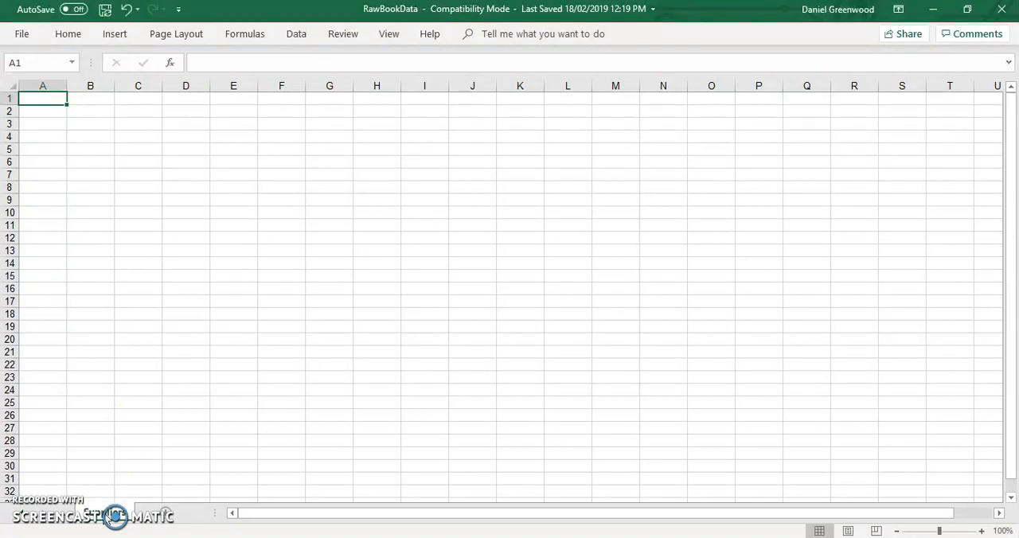
- Cut the supplier columns SupplierName through SupplierPostCode (V to AC) from the raw data sheet and paste them at A1 of the Suppliers worksheet
left_click(66, 517)
left_click(68, 522)
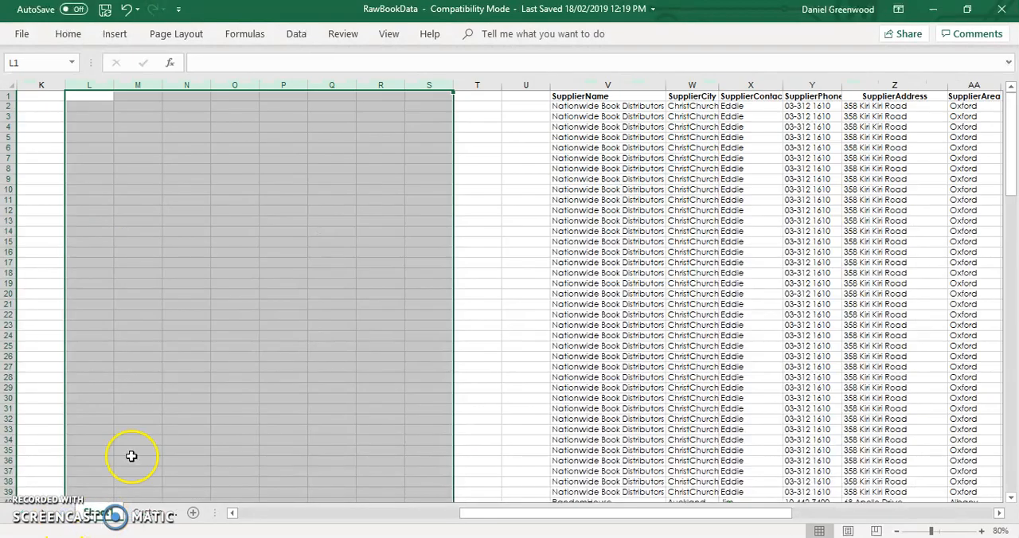
left_click_drag(581, 85, 921, 80)
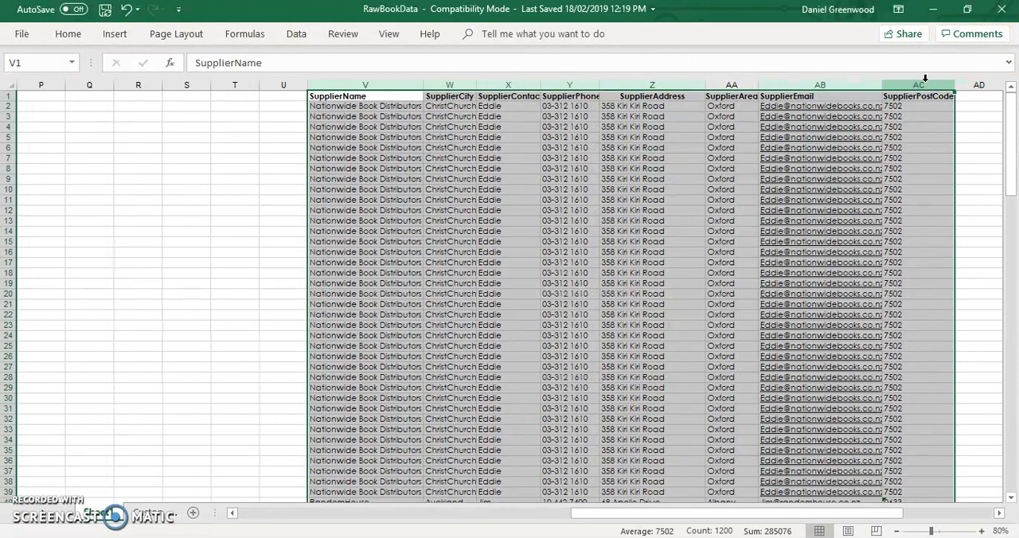
key("ctrl+c")
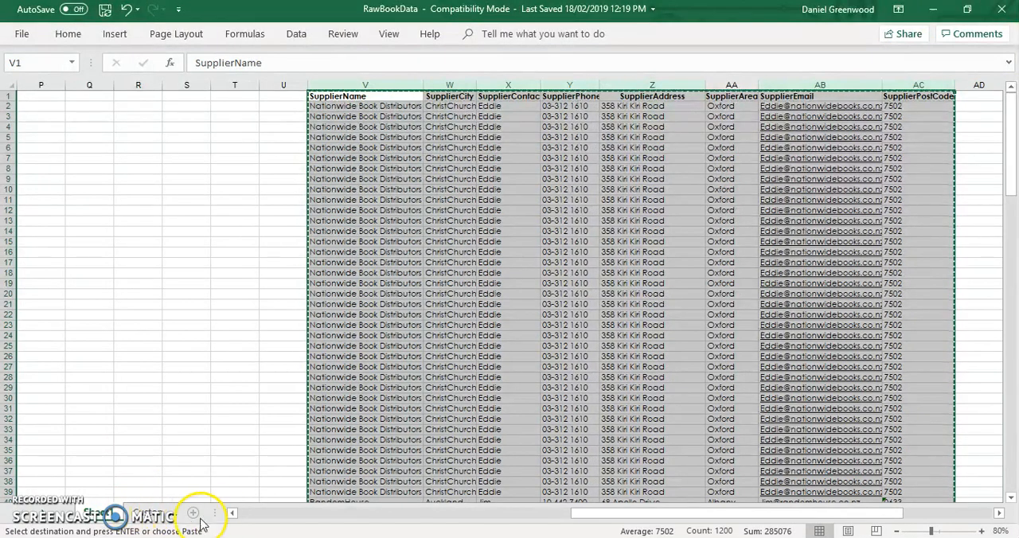
left_click_drag(211, 514, 346, 514)
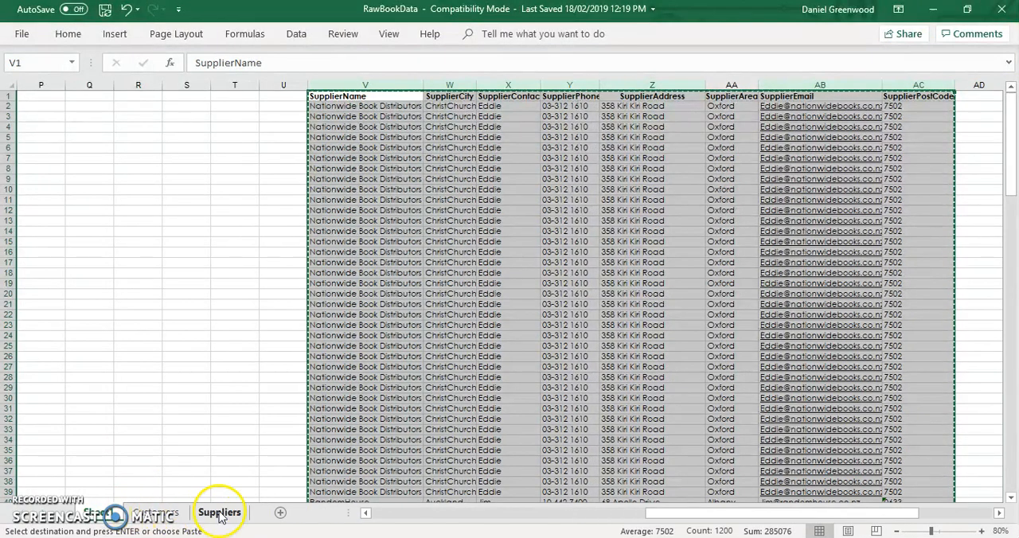
left_click(220, 514)
key("ctrl+v")
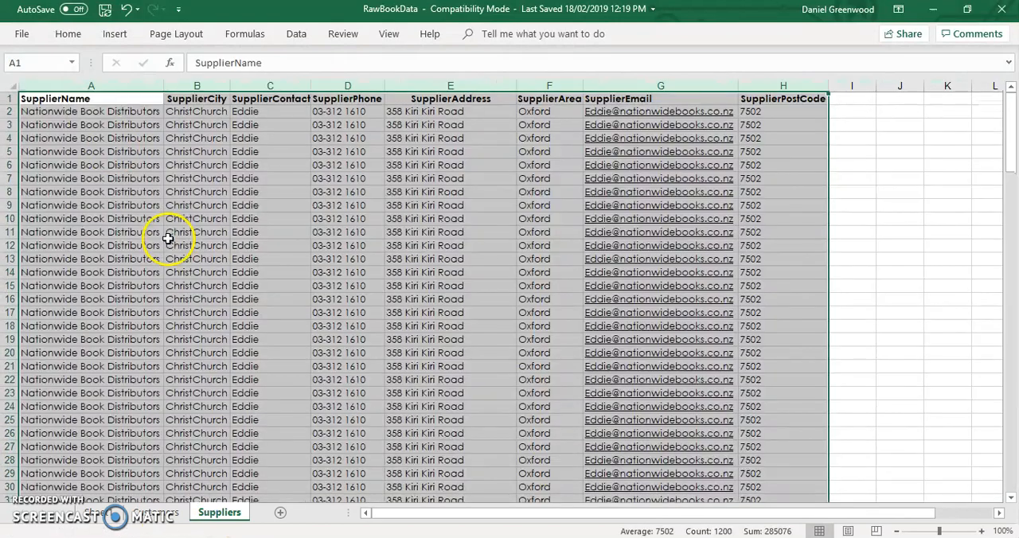
- Copy the SupplierName column from the Suppliers worksheet and paste it into column I of the raw data sheet
left_click(83, 83)
key("ctrl+c")
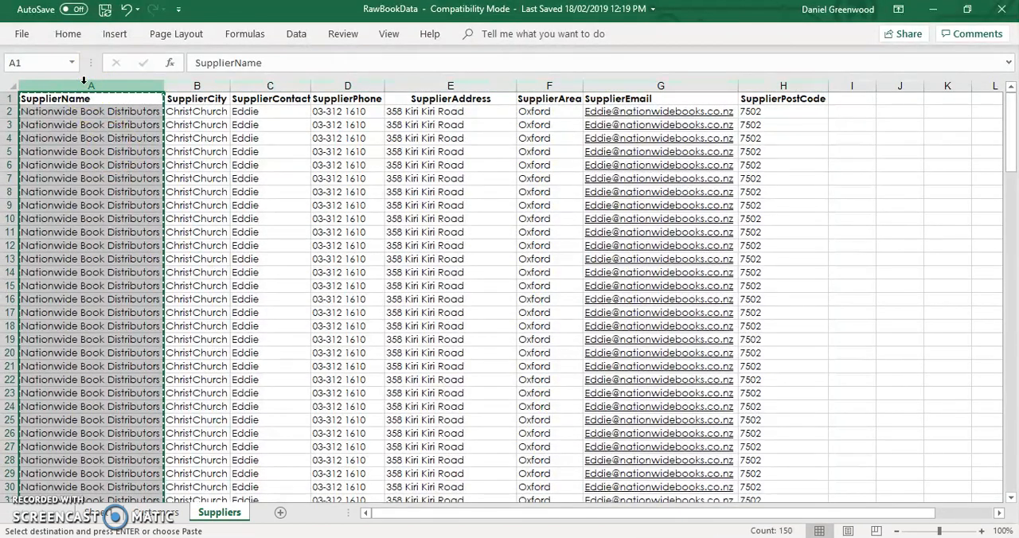
left_click(110, 513)
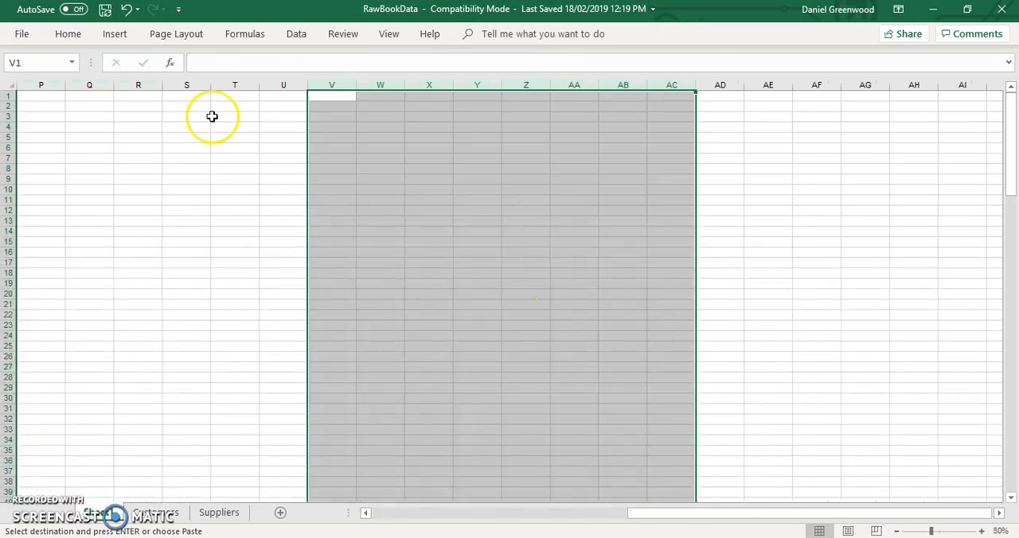
scroll(212, 116, "left", 3)
scroll(212, 116, "left", 2)
left_click(407, 84)
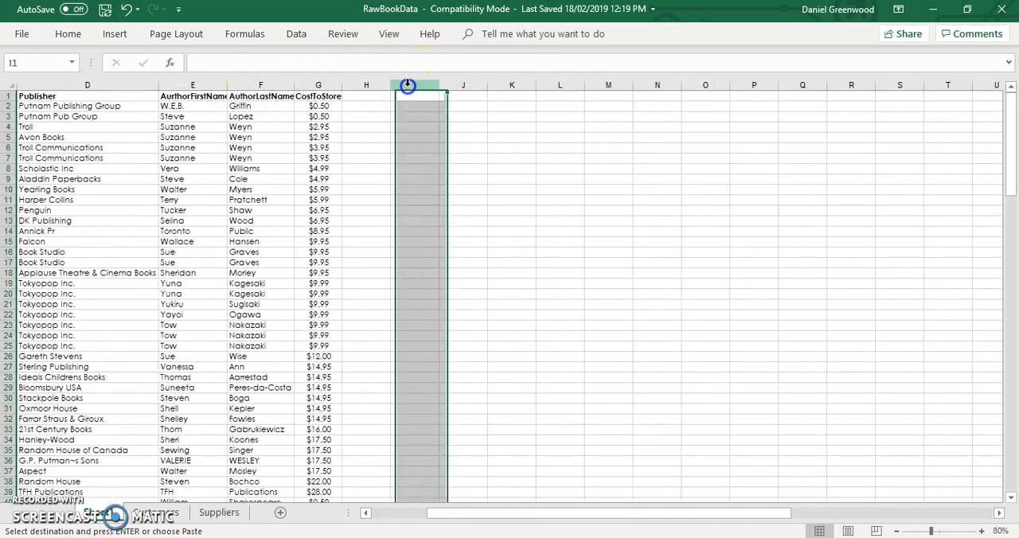
key("ctrl+v")
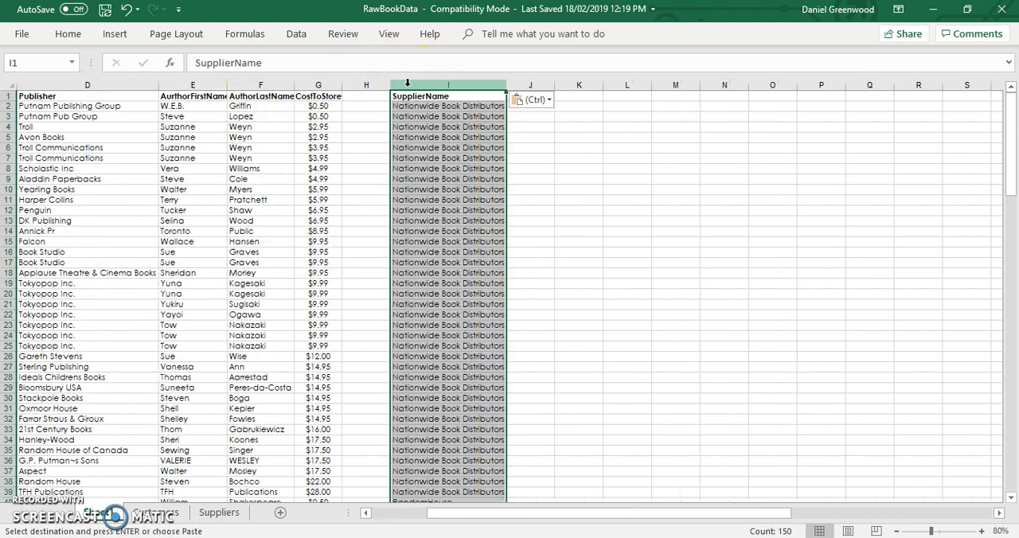
- Enter the heading SupplierID in cell H1, between CostToStore and SupplierName
left_click(361, 96)
double_click(362, 96)
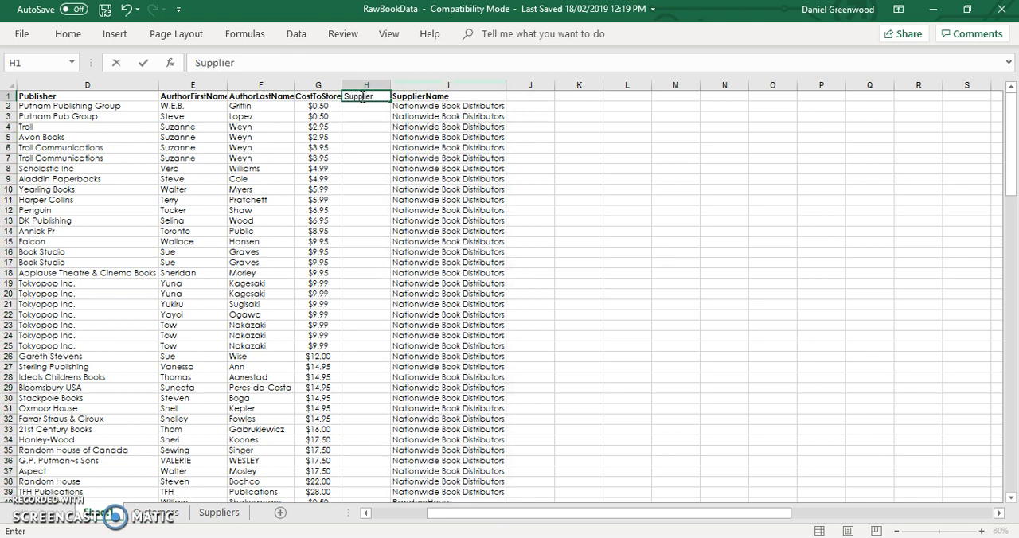
left_click(348, 144)
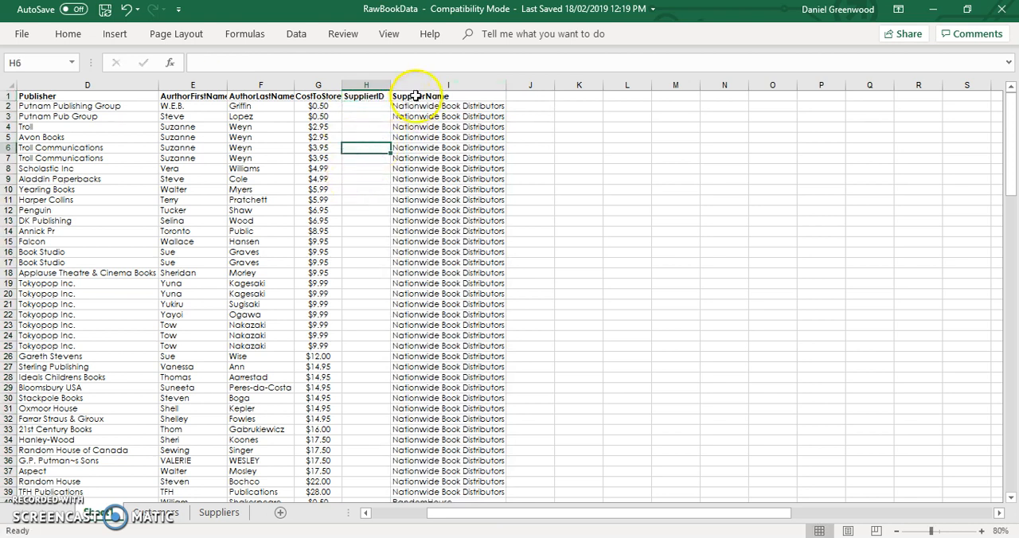
- Remove duplicate rows from the Suppliers worksheet, comparing all supplier columns and treating the first row as headers
left_click(218, 512)
left_click(85, 86)
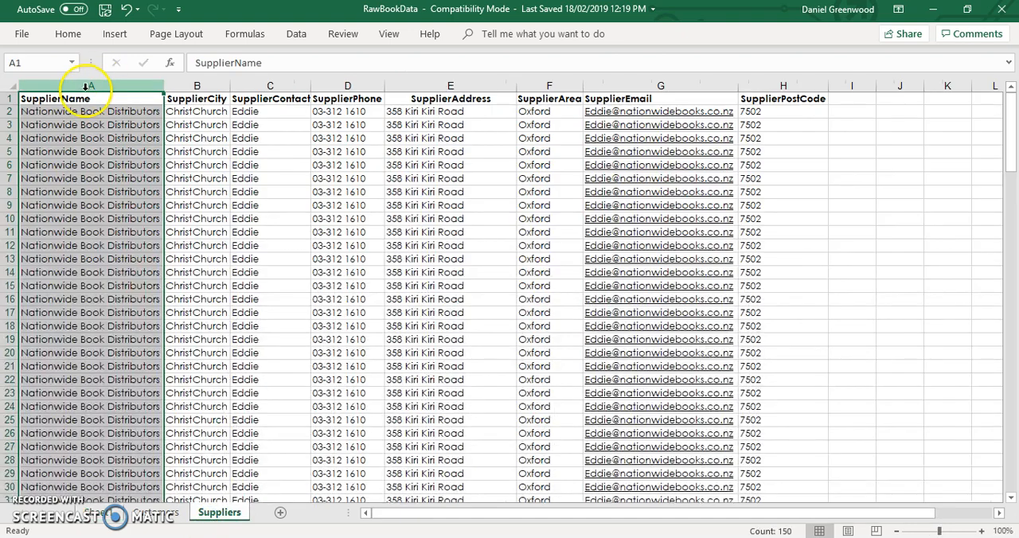
left_click(1009, 63)
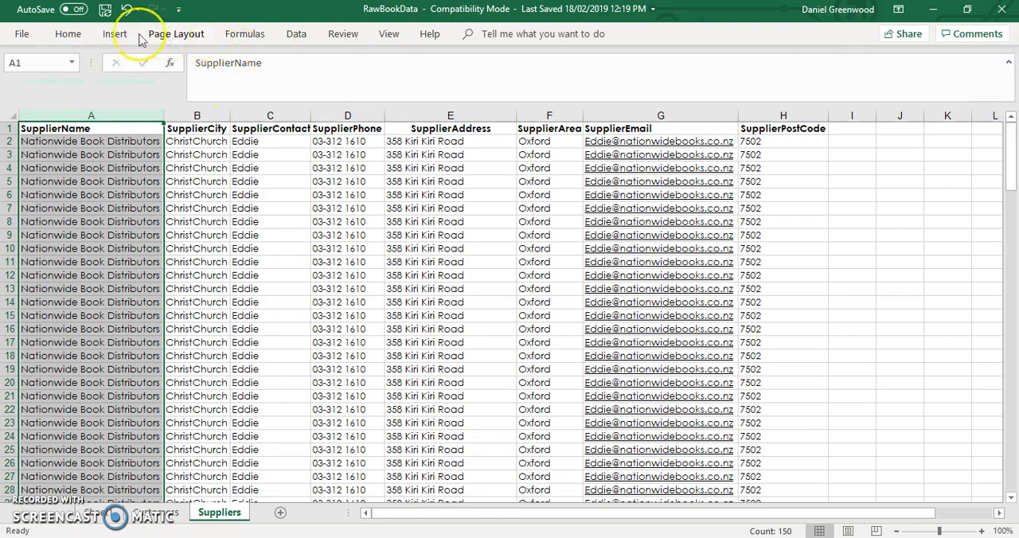
left_click(69, 34)
left_click(295, 35)
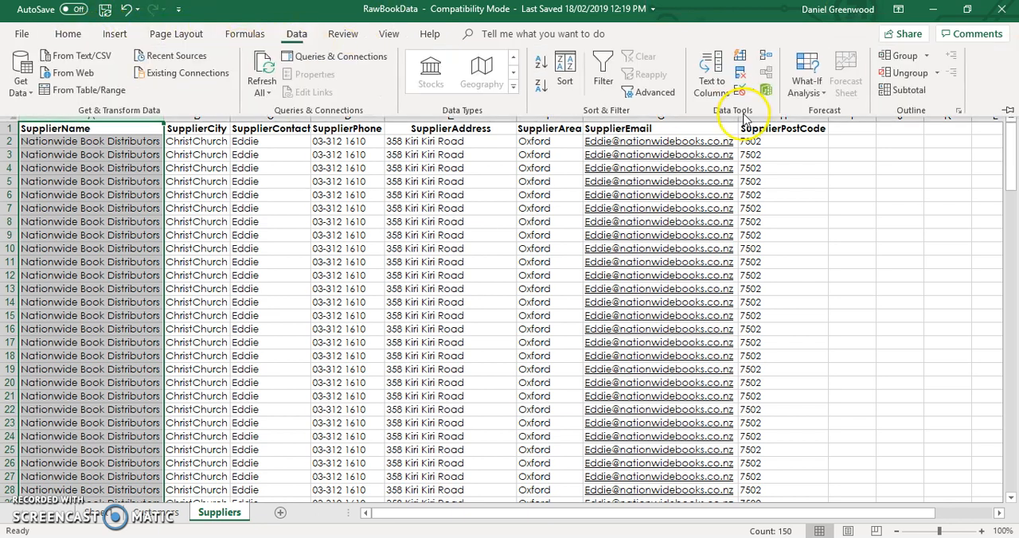
left_click(1009, 112)
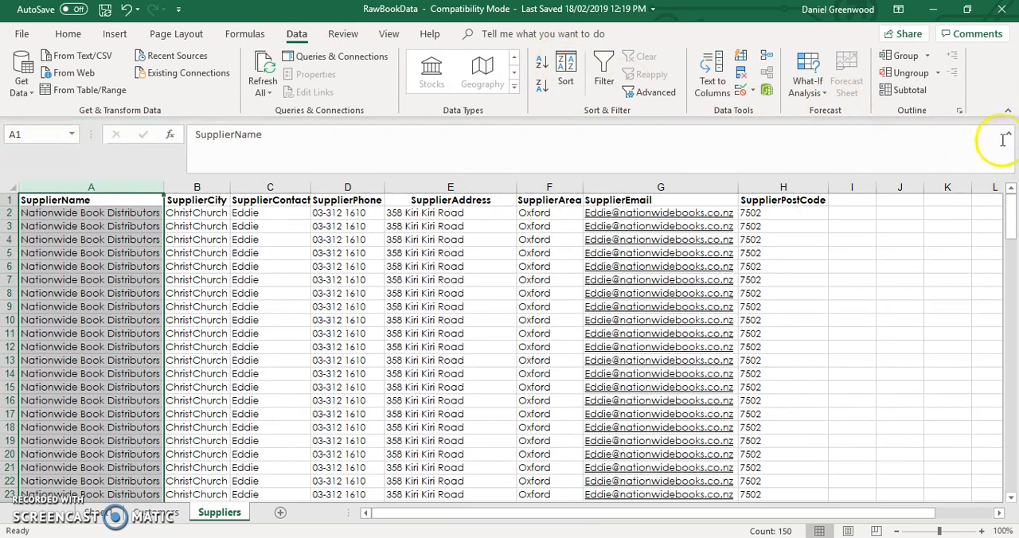
left_click(1007, 136)
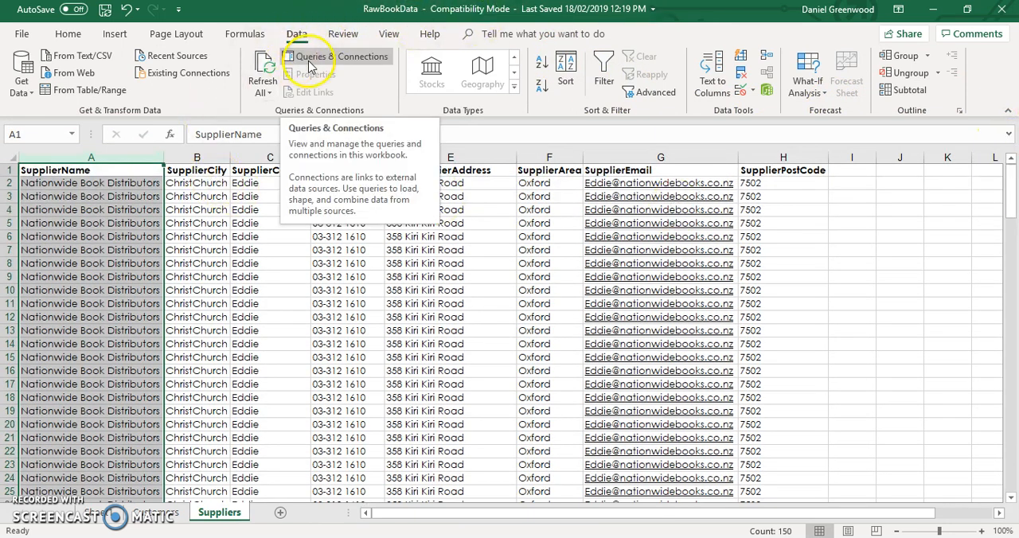
left_click(741, 77)
left_click(425, 415)
left_click(425, 414)
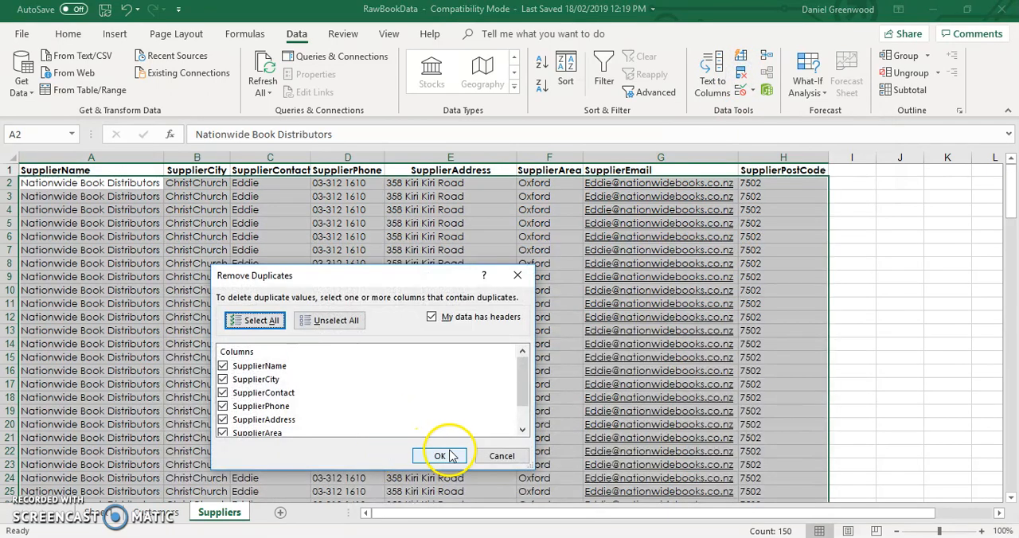
left_click(450, 456)
left_click(510, 317)
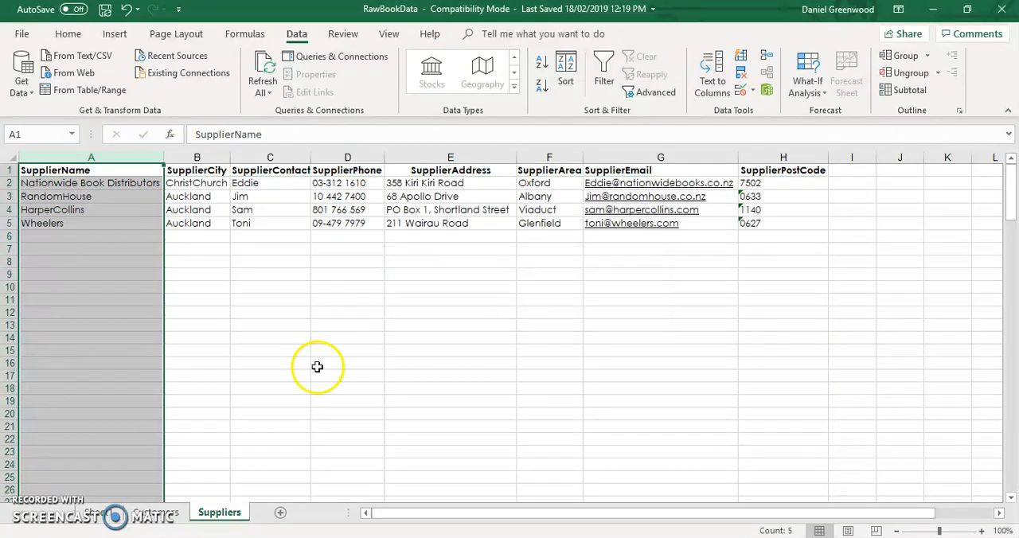
- Insert a column before SupplierName on the Suppliers worksheet, head it ID and number the four suppliers 1 to 4
left_click(99, 513)
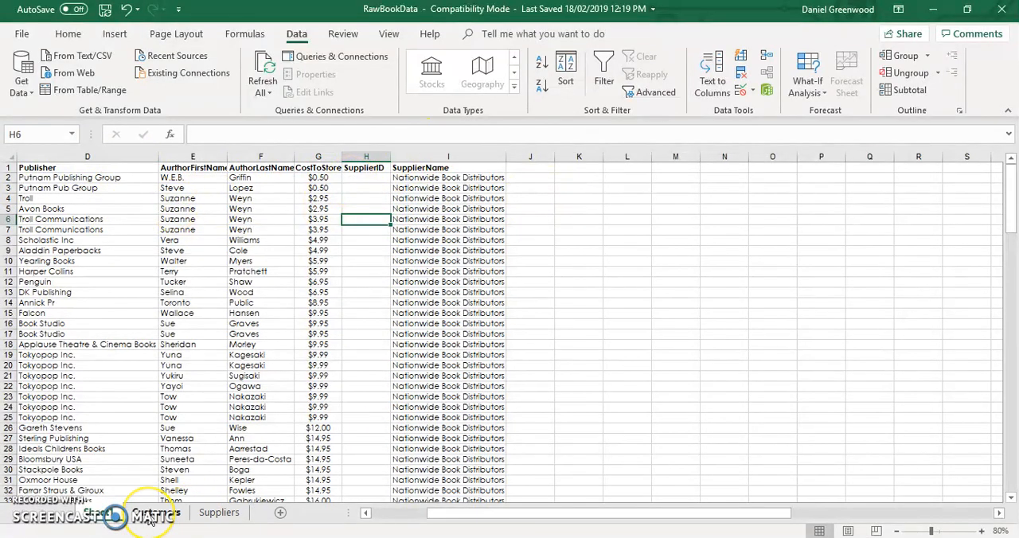
left_click(217, 516)
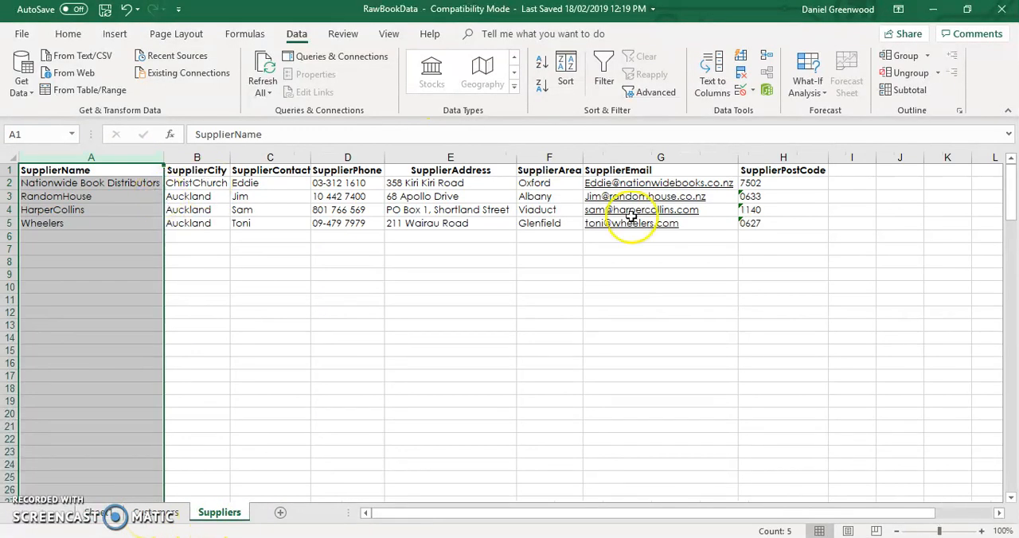
left_click(46, 155)
right_click(46, 153)
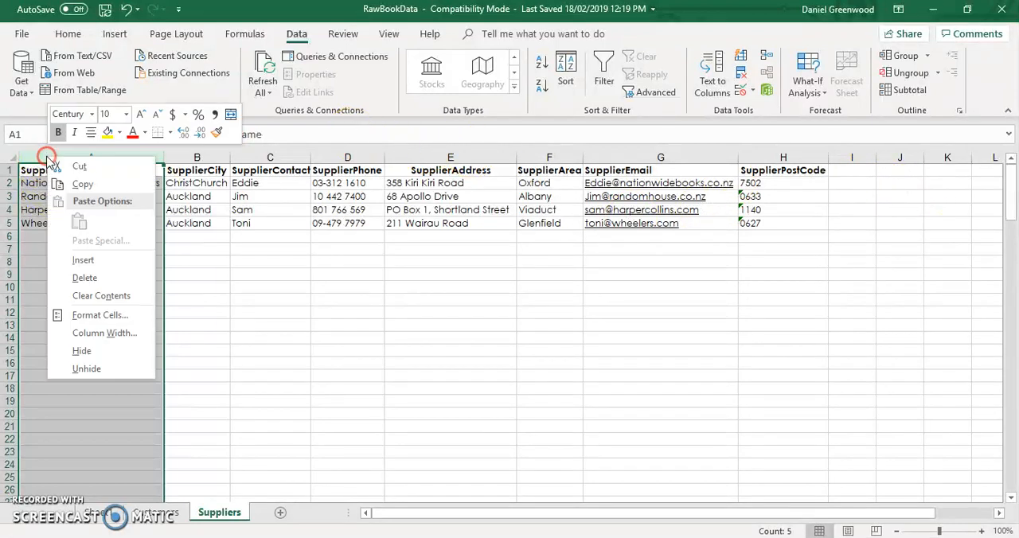
left_click(80, 257)
left_click(48, 170)
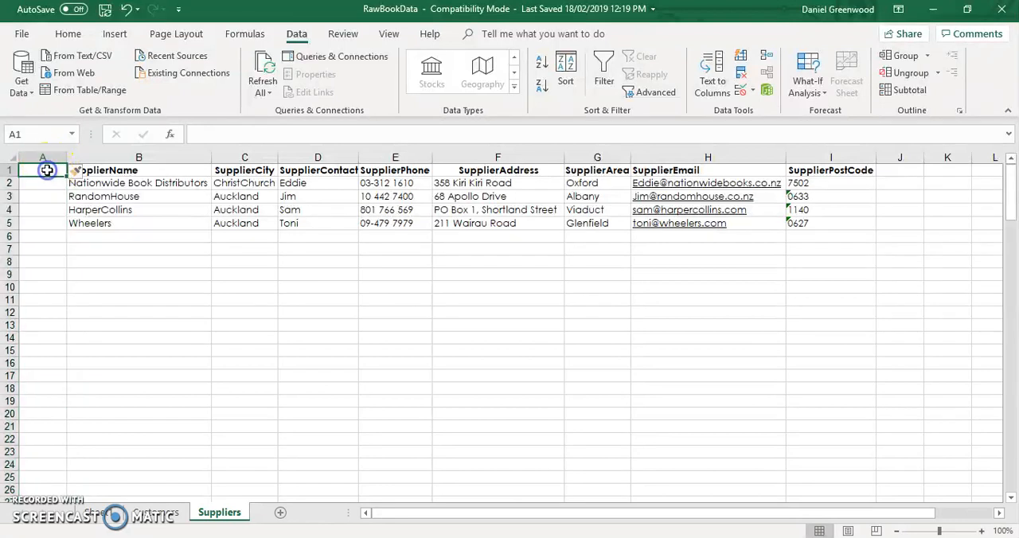
type("ID")
key("Return")
type("1")
key("Return")
type("2")
key("Return")
type("3")
key("Return")
type("4")
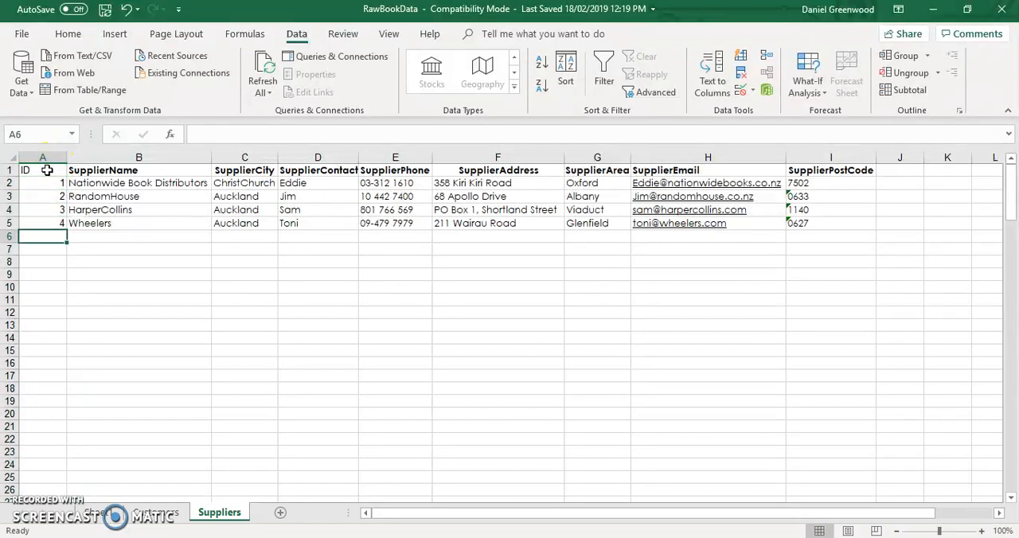
- Delete the ID column from the Suppliers worksheet
left_click(45, 158)
right_click(46, 158)
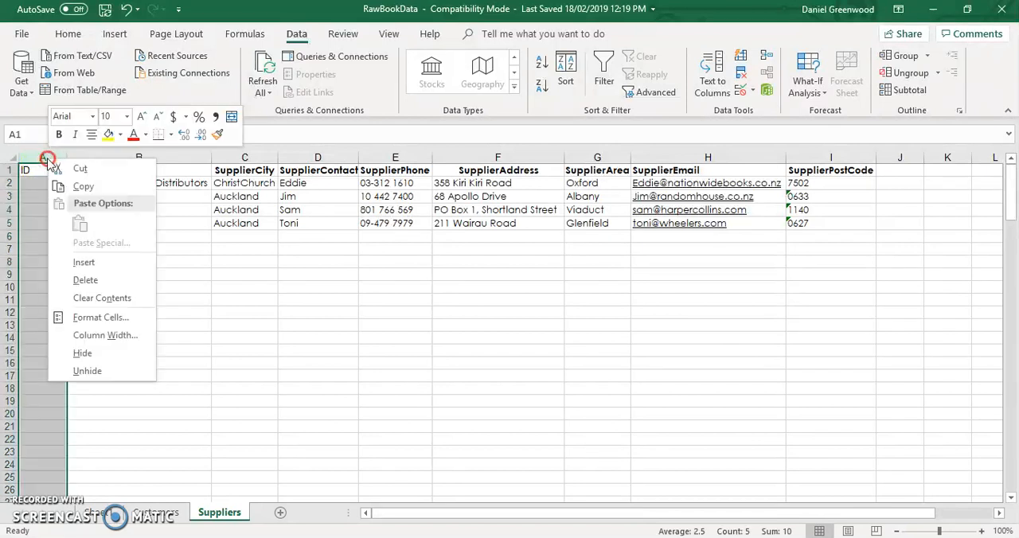
left_click(111, 276)
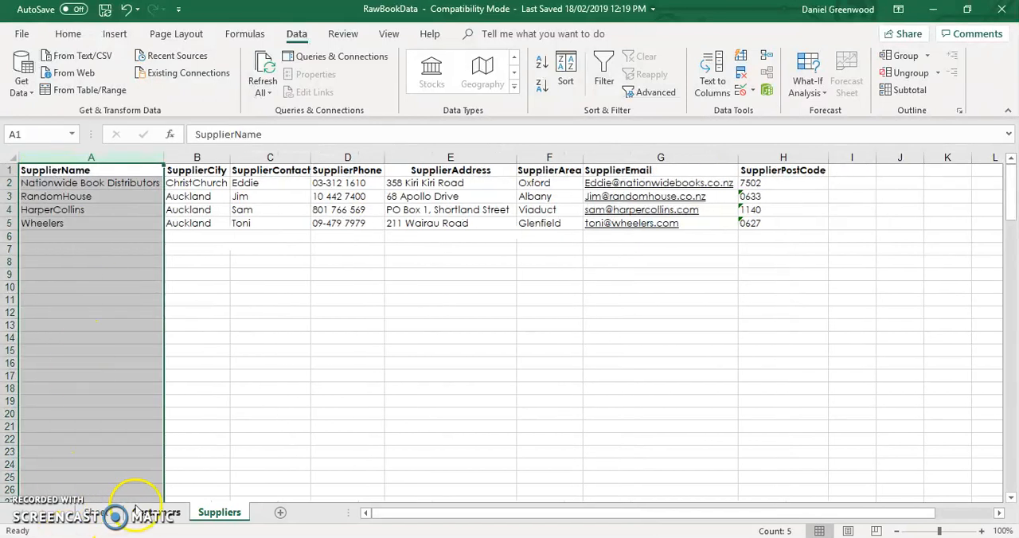
- Fill the SupplierID column of the raw data sheet with 1 for every Nationwide Book Distributors row, H2 to H39
left_click(159, 516)
left_click(97, 515)
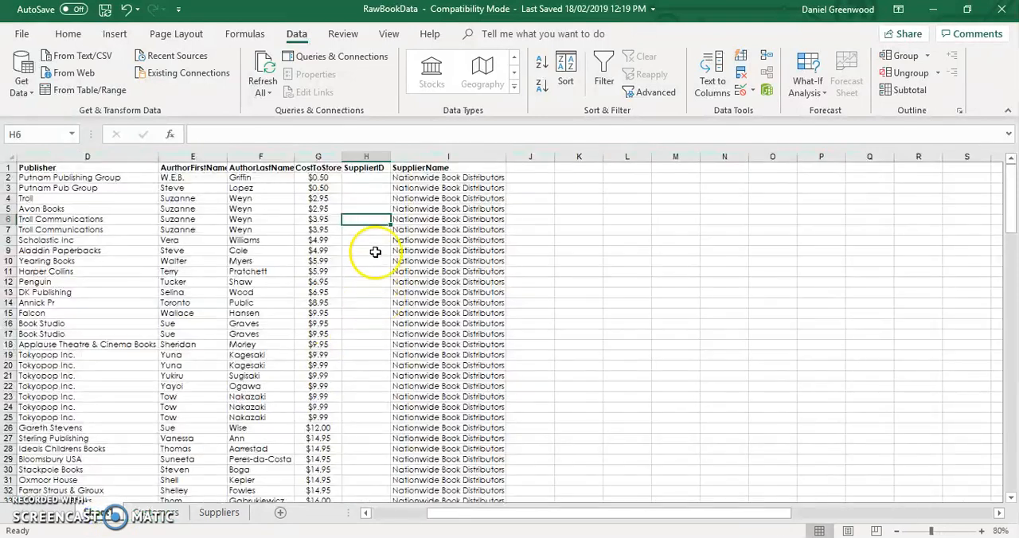
left_click(366, 178)
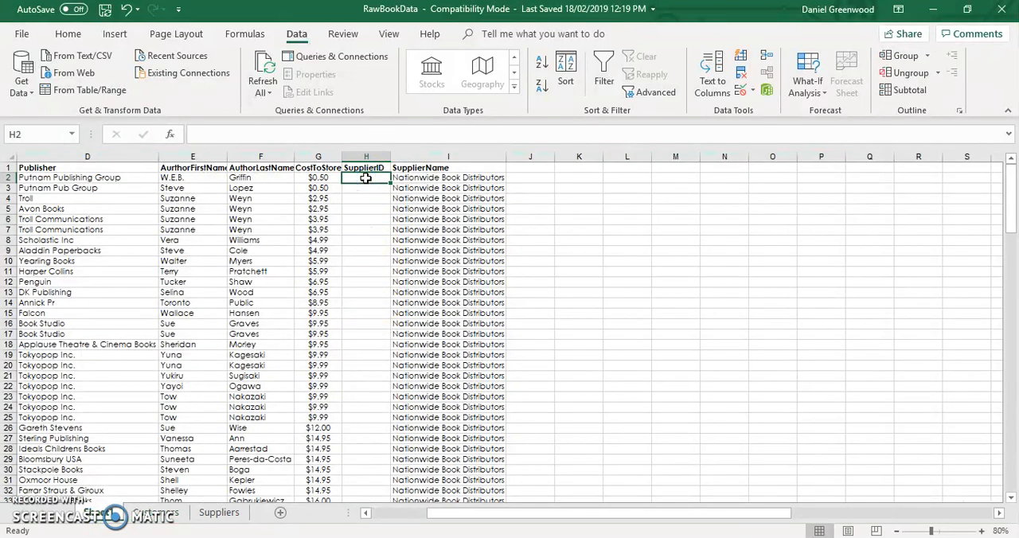
double_click(367, 185)
key("Return")
type("1")
key("Return")
type("1")
key("Return")
type("1")
key("Return")
type("1")
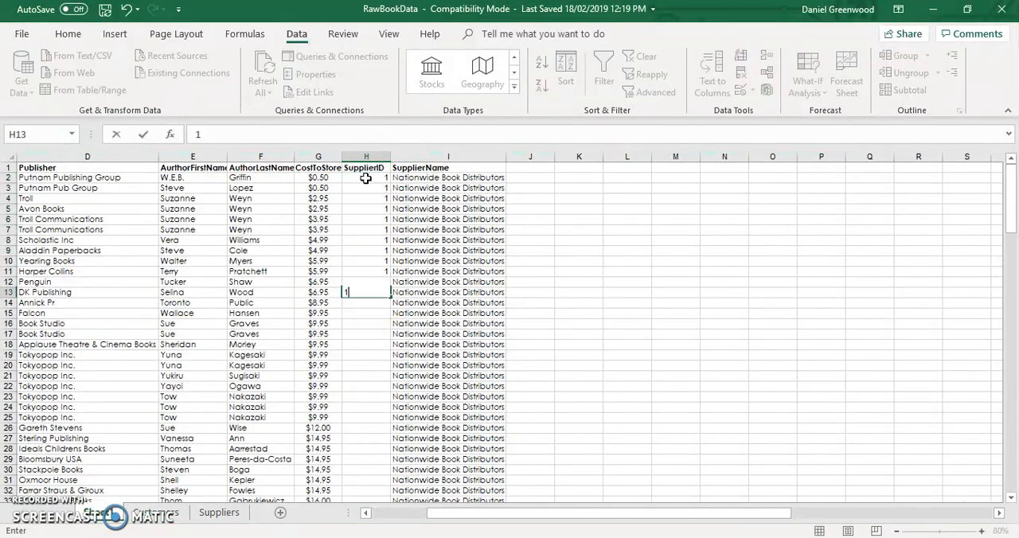
type(" 1 1 1 1 1 1")
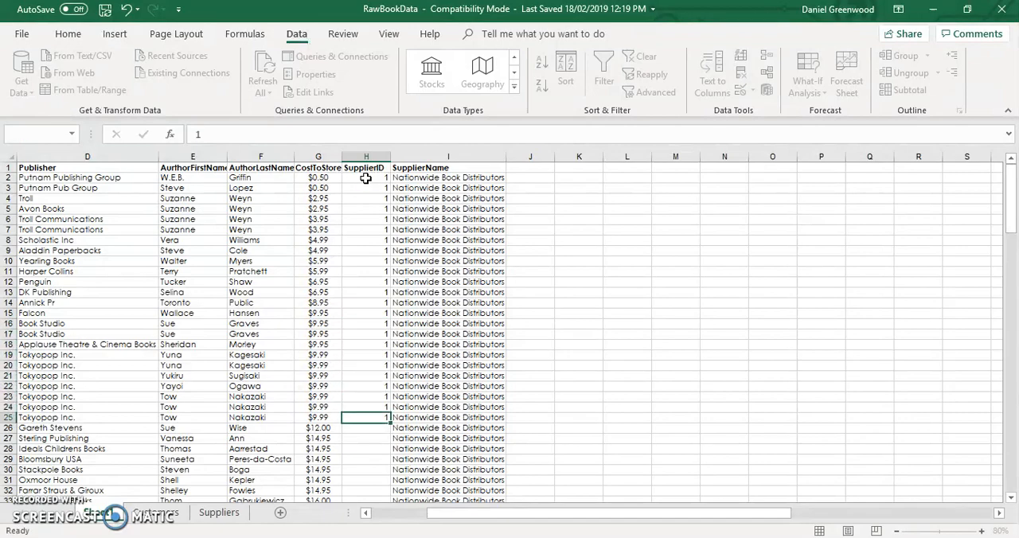
type(" 1 1 1 1 1 1 1 1 1 1 1 1")
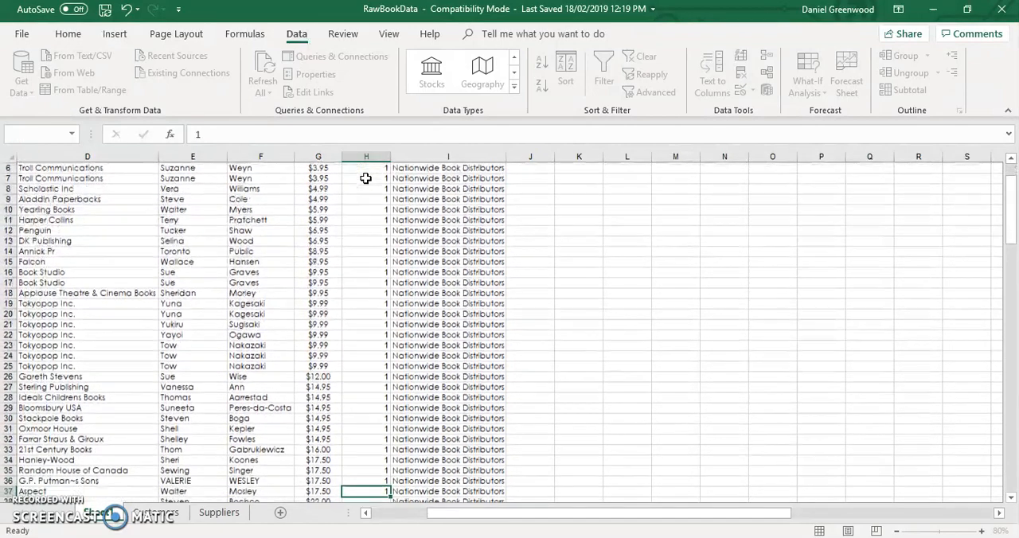
key("Return")
type("1")
key("Return")
type("1")
key("Up")
key("Up")
key("Up")
key("Up")
key("Up")
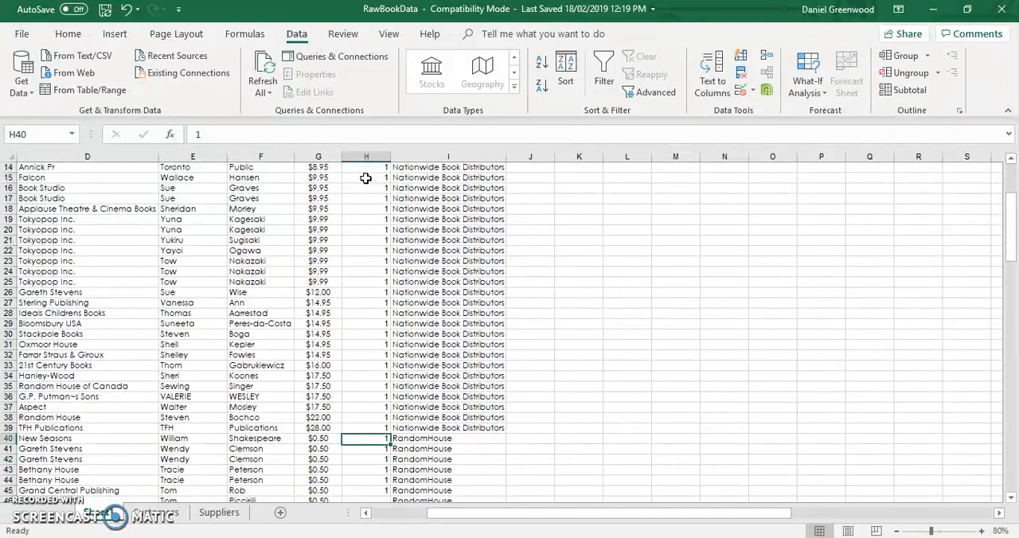
- Fill the SupplierID column with 2 for every RandomHouse row, H40 to H103
type("2 2 2 2 2 2 2   2")
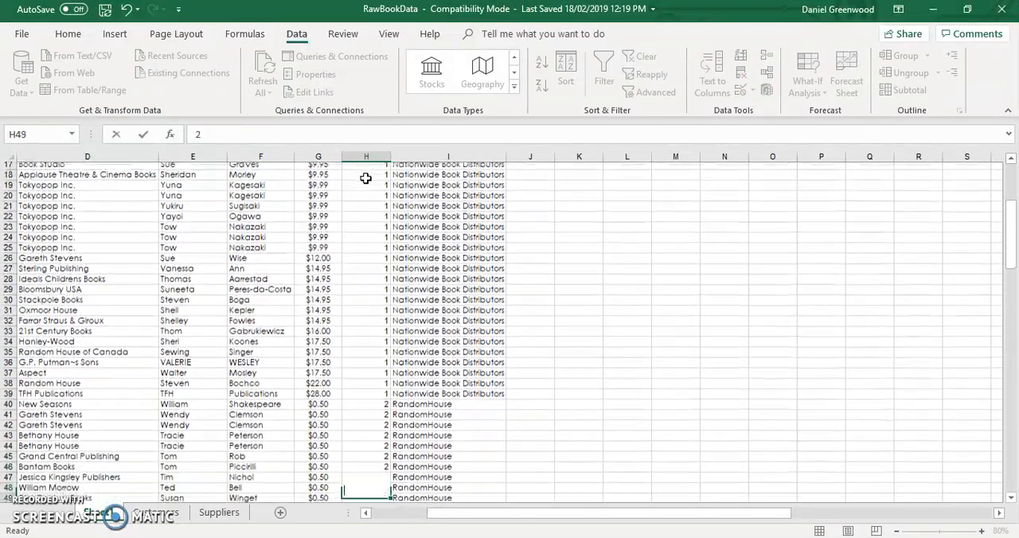
key("Return")
key("Up")
key("Up")
key("Up")
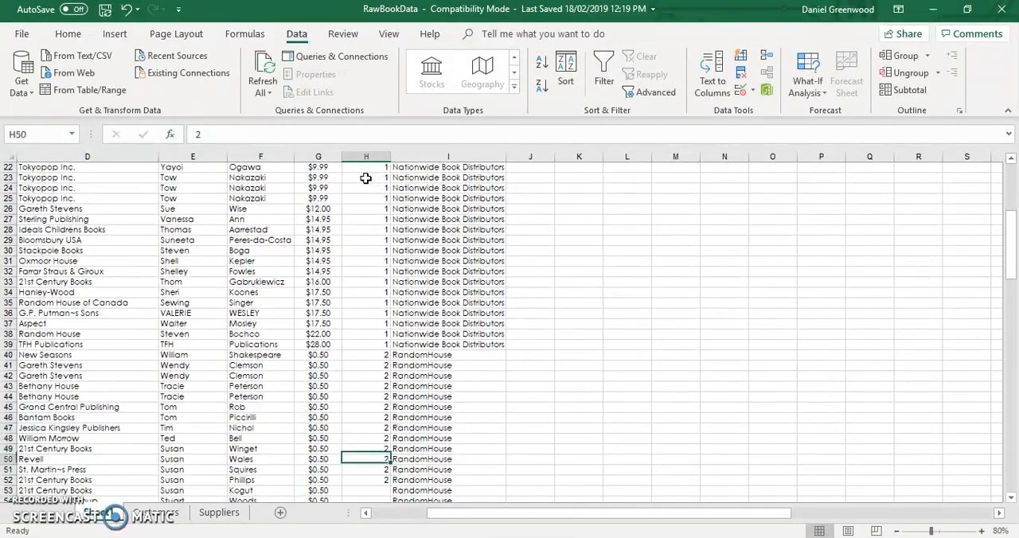
type("2")
key("Return")
key("Return")
type("2")
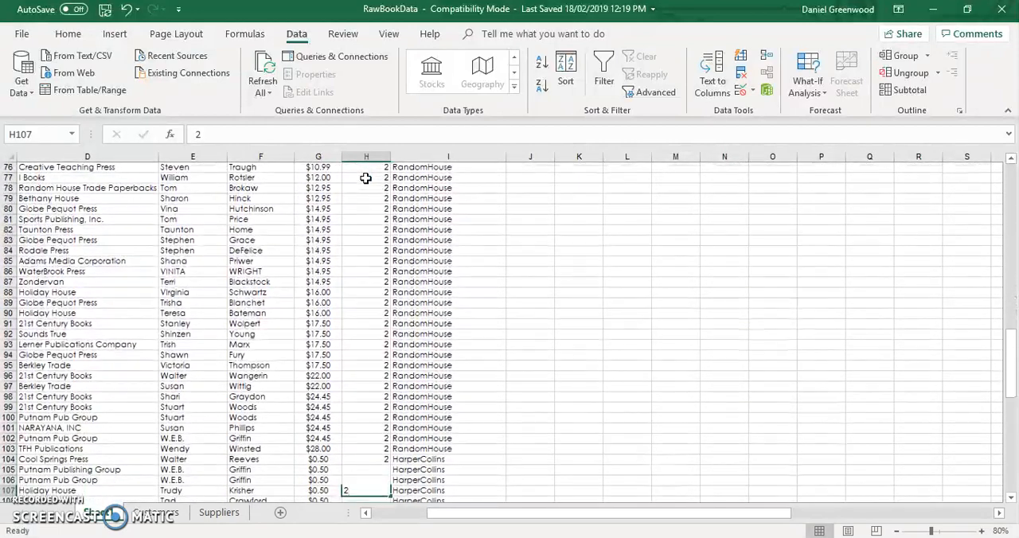
- Fill the SupplierID column with 3 for every HarperCollins row, H104 to H131
key("Delete")
key("Down")
type("3")
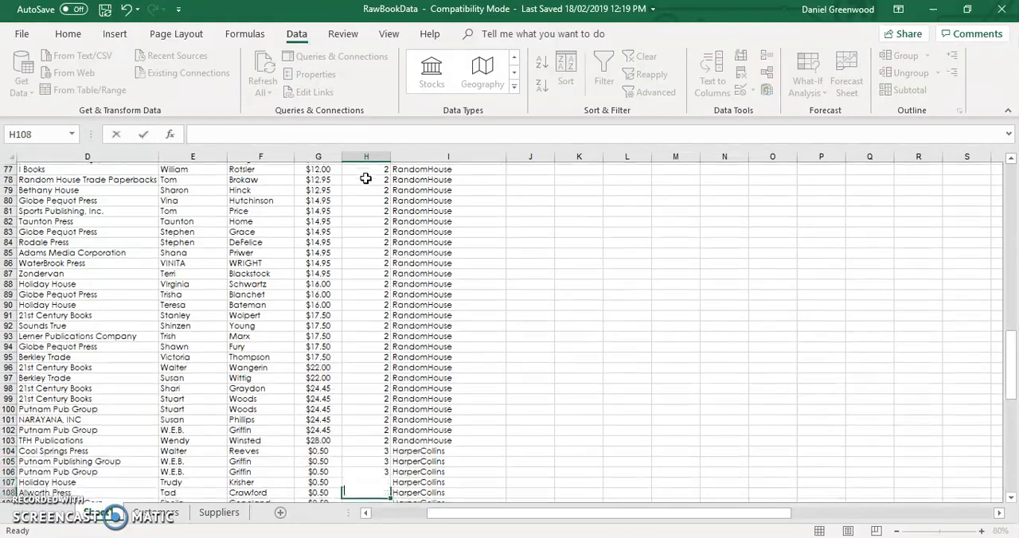
key("Up")
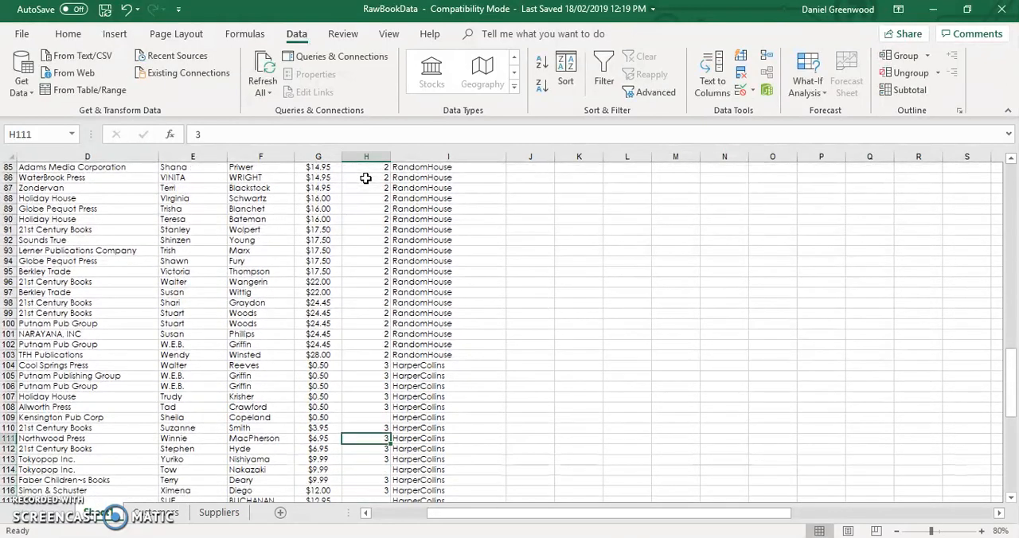
type("3")
key("Down")
key("Down")
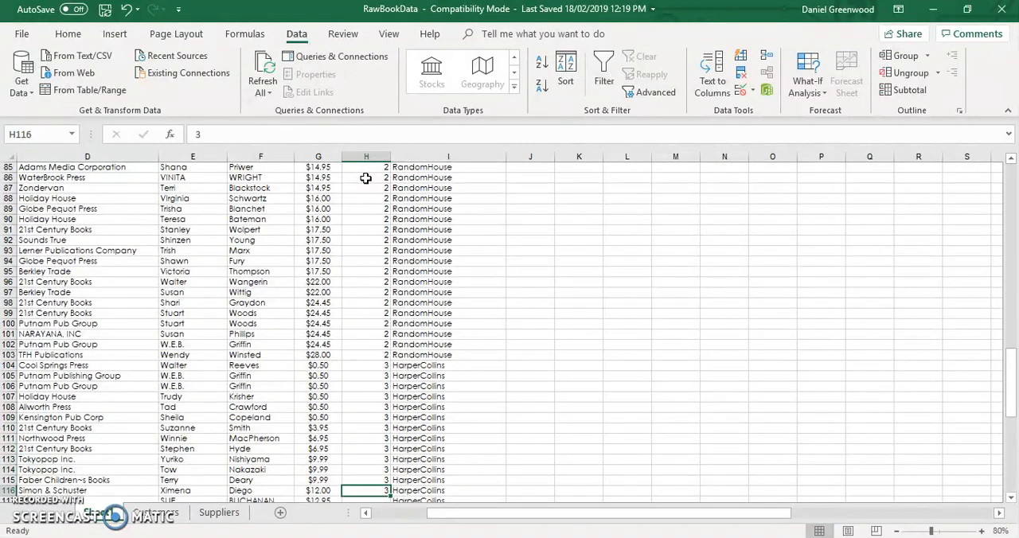
type("3")
key("Down")
type("3")
key("Down")
type("3")
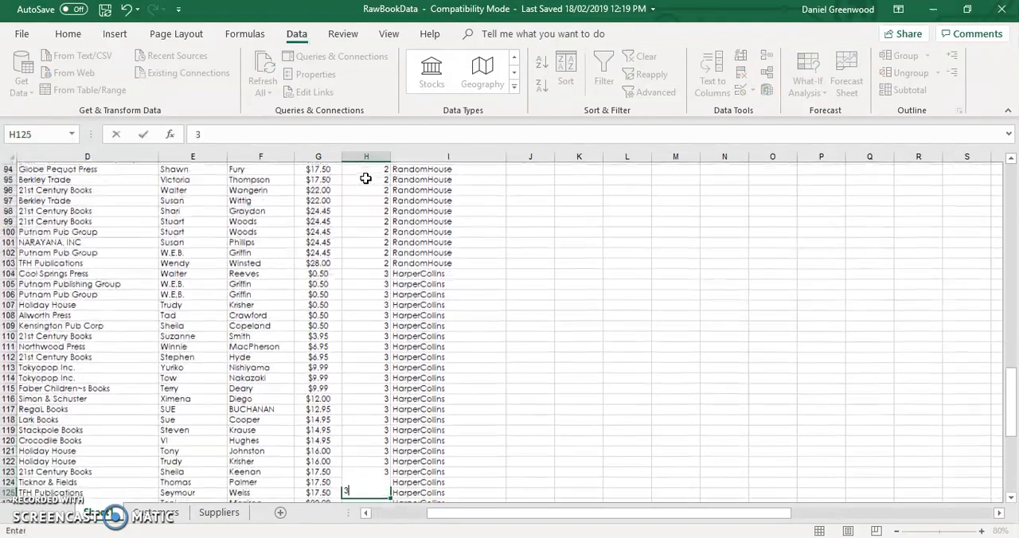
- Fill the SupplierID column with 4 for every Wheelers row, H132 to H150, and clear any extra entries below the data
key("Down")
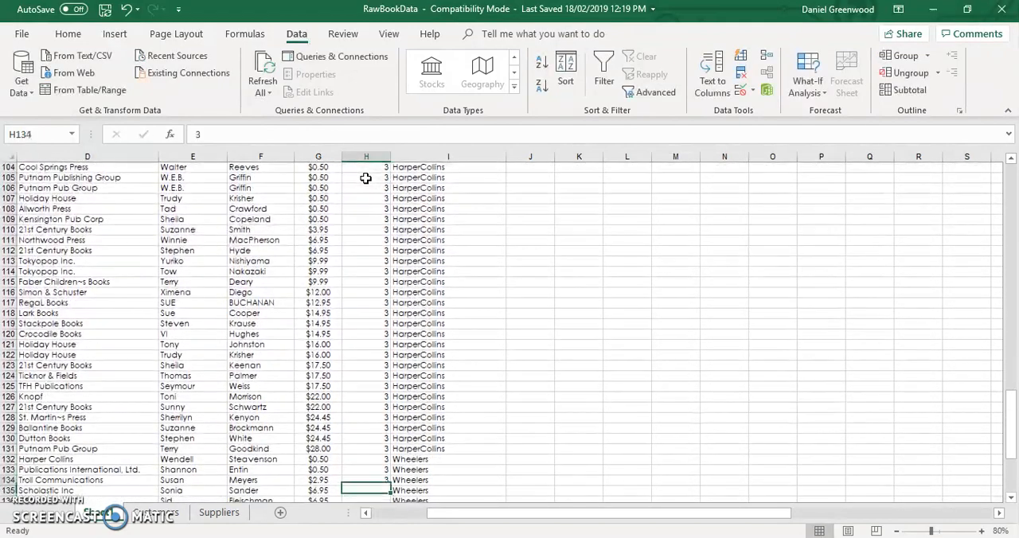
key("Down")
type("4")
key("Down")
type("4")
key("Down")
type("4")
key("Down")
type("4 4 4 4 4 4 4 4 4")
key("Up")
key("Delete")
key("Down")
key("Delete")
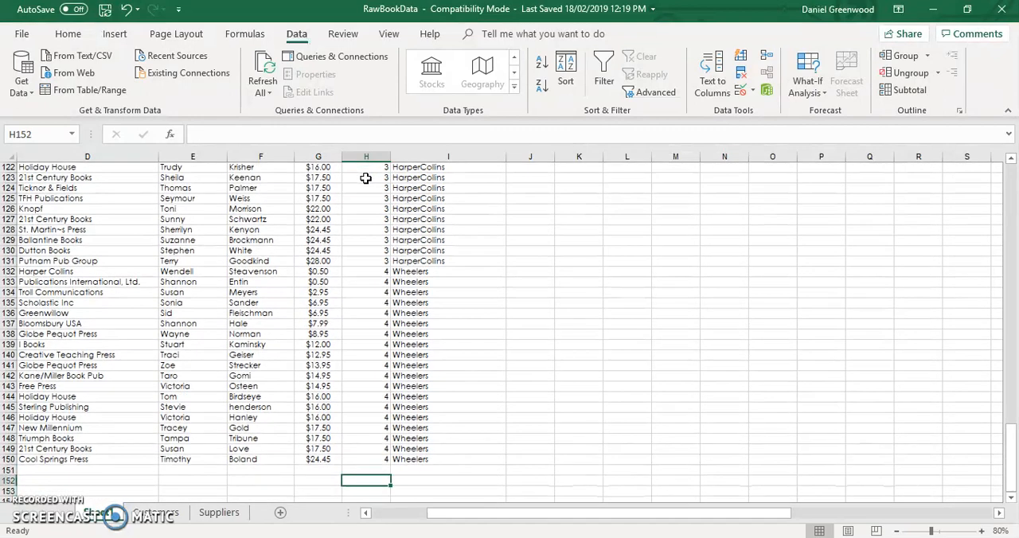
- Delete the supplier name column I from the raw data sheet
left_click(430, 154)
right_click(430, 154)
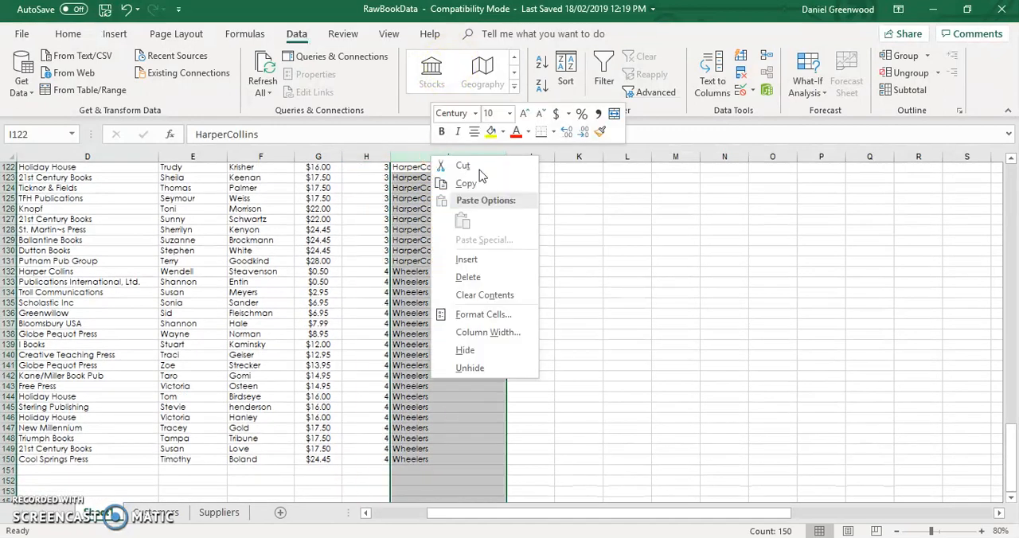
left_click(494, 278)
scroll(453, 299, "up", 20)
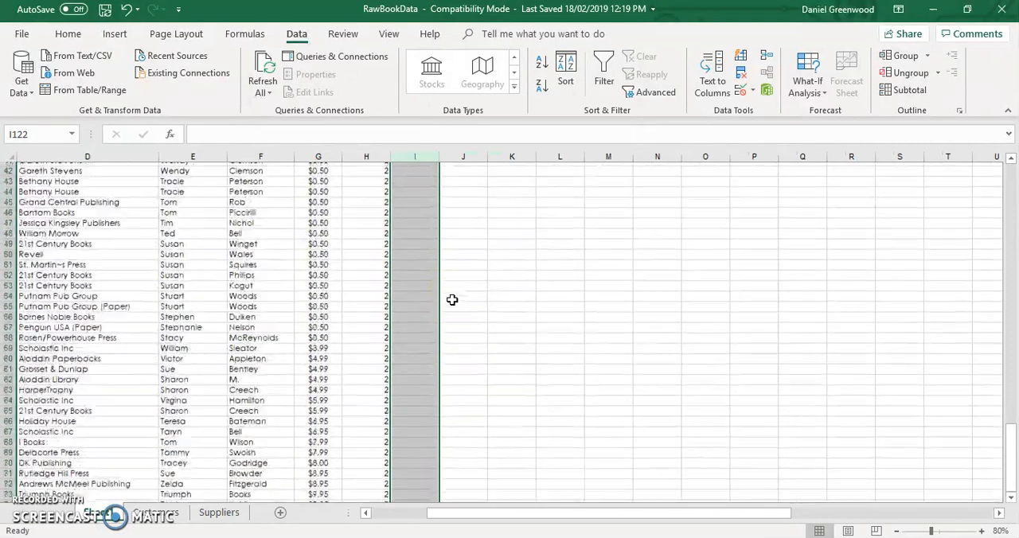
left_click(416, 168)
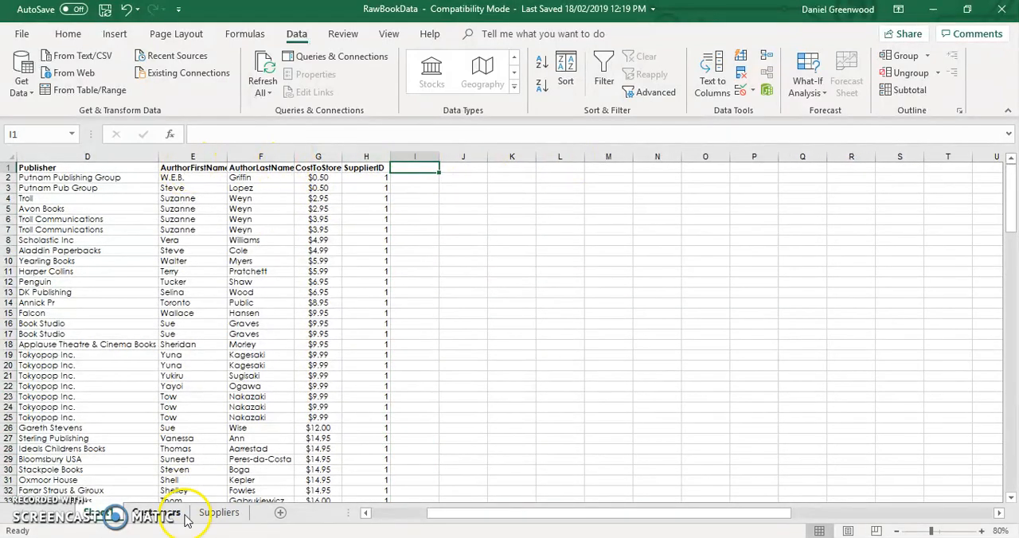
- Copy the Nationwide Book Distributors record from the Suppliers worksheet into the raw data sheet, starting at I2
left_click(219, 512)
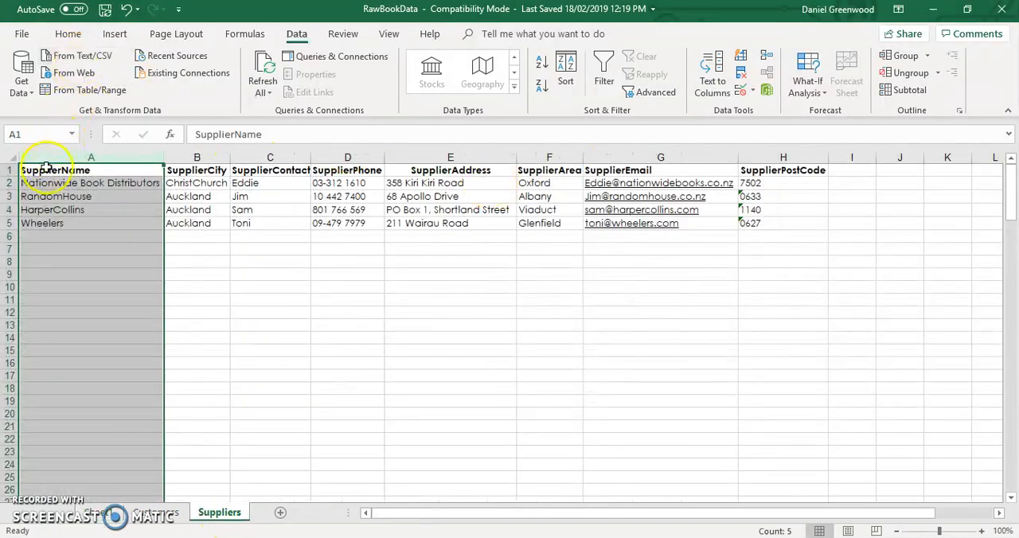
left_click_drag(30, 189, 766, 183)
key("ctrl+c")
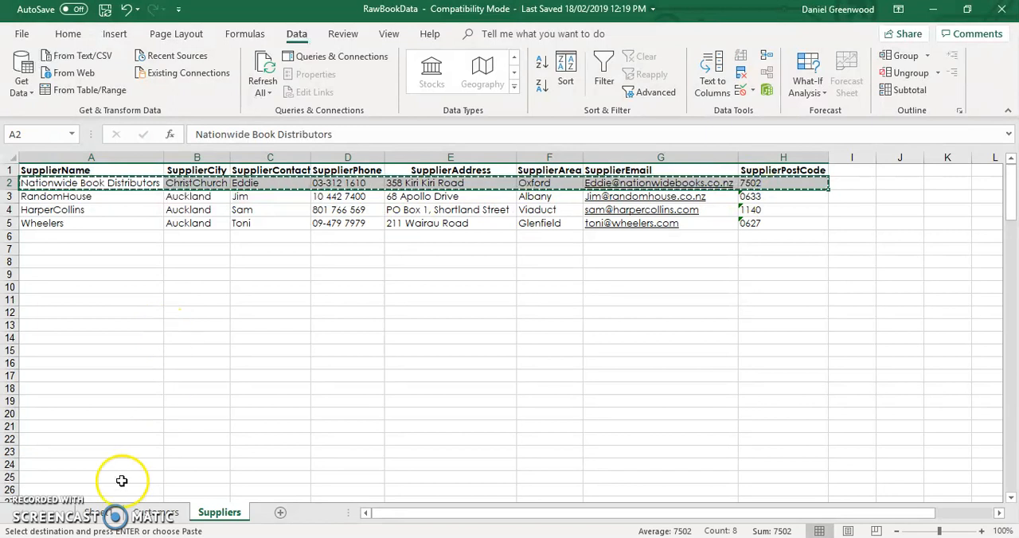
left_click(97, 513)
left_click(415, 180)
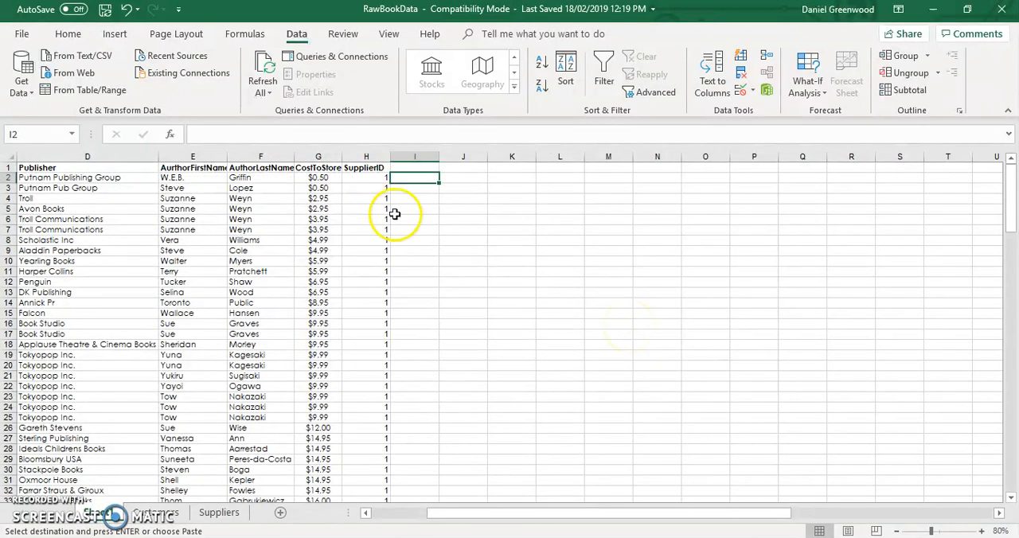
key("ctrl+v")
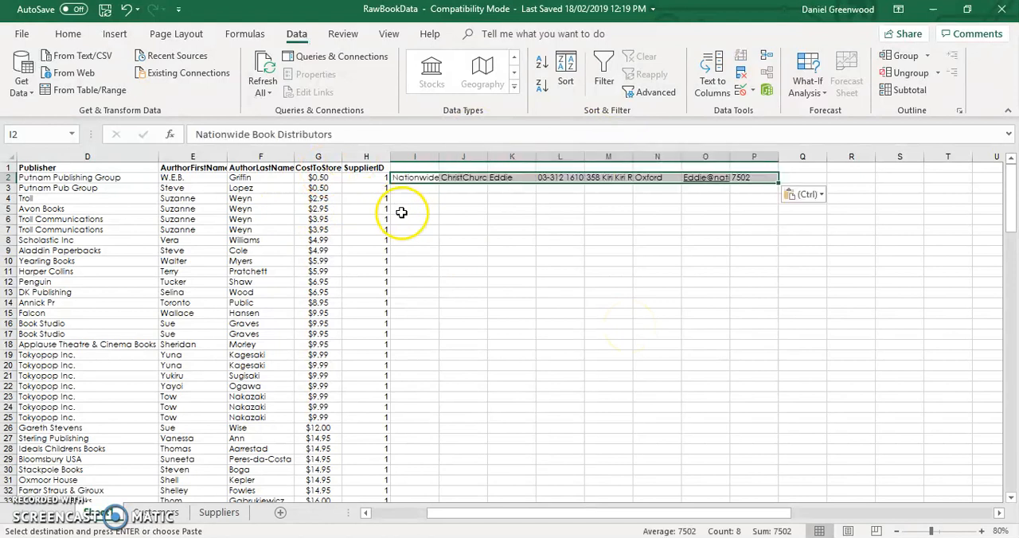
- Fit the widths of the pasted supplier columns, I to P, to their contents on the raw data sheet
double_click(439, 153)
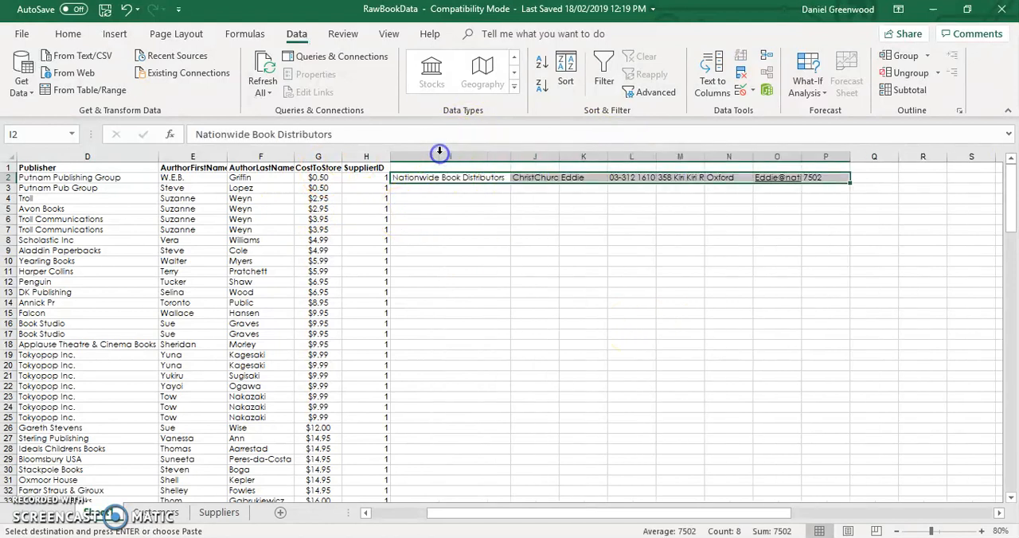
double_click(559, 154)
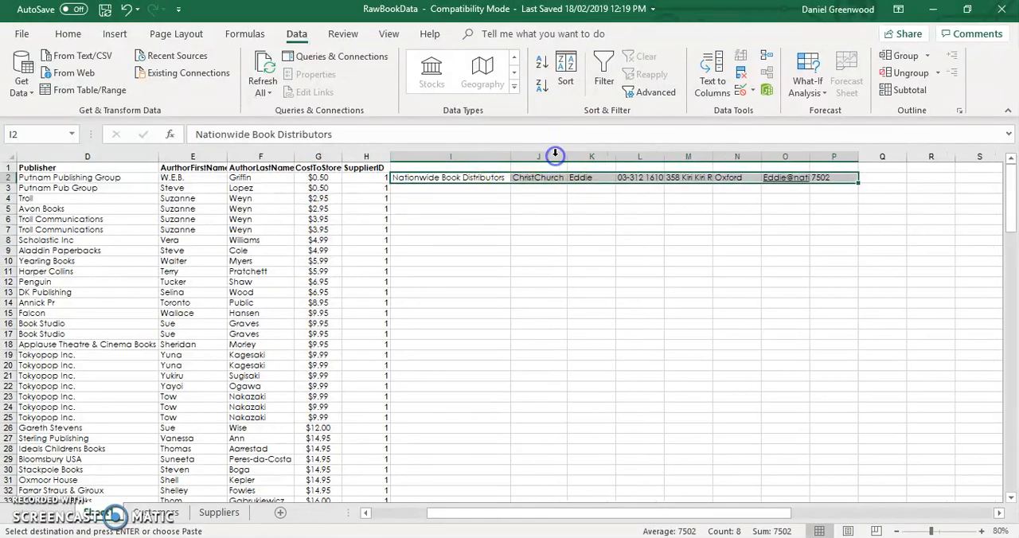
double_click(616, 157)
double_click(645, 156)
double_click(696, 156)
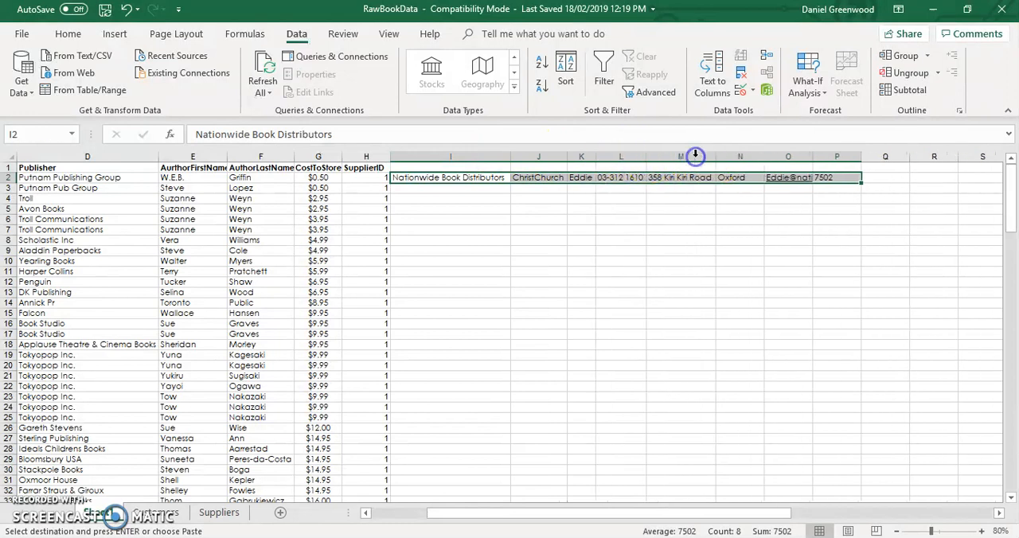
double_click(763, 155)
left_click(805, 162)
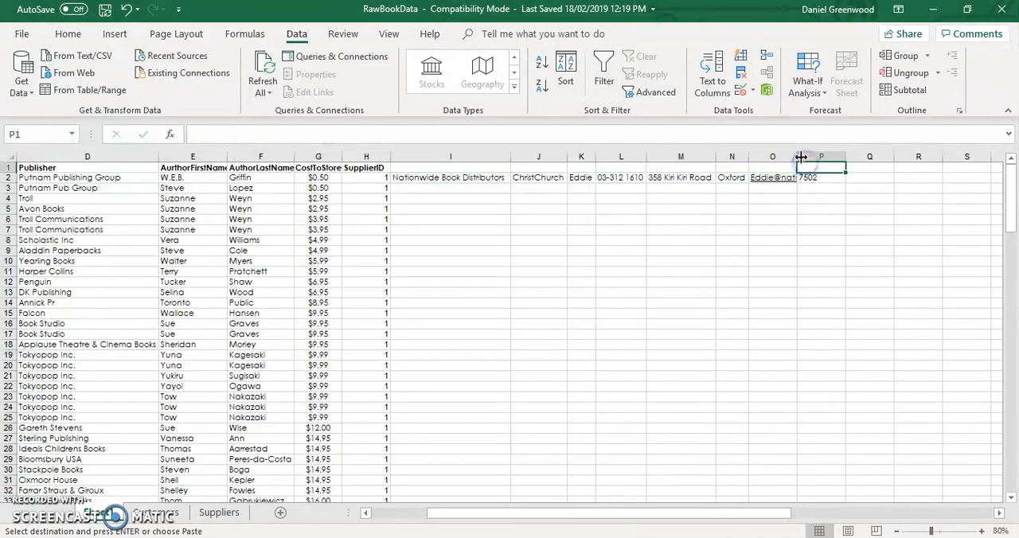
double_click(798, 157)
double_click(927, 152)
left_click(456, 192)
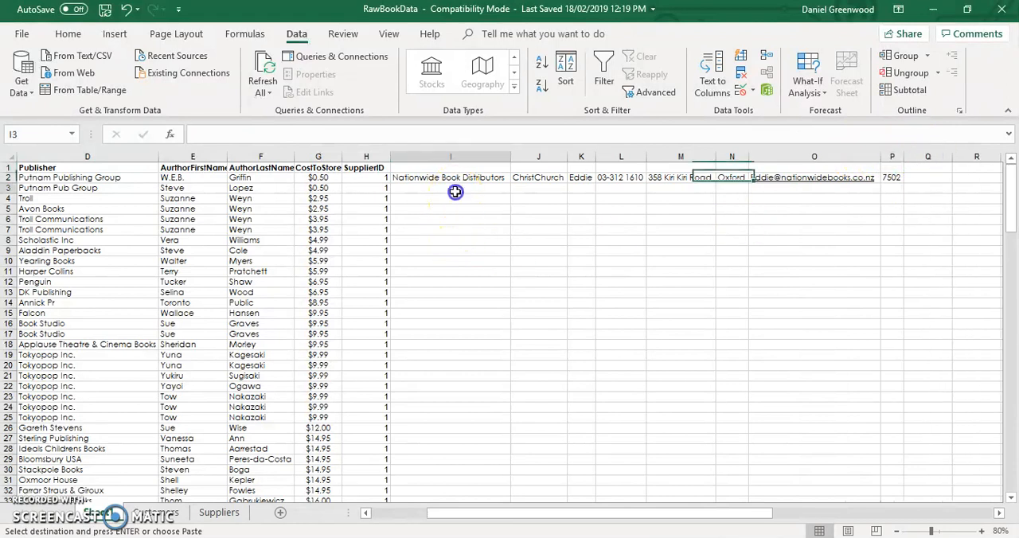
- Paste the copied Nationwide Book Distributors record into rows 3 and 4 as well, starting at column I
left_click(371, 177)
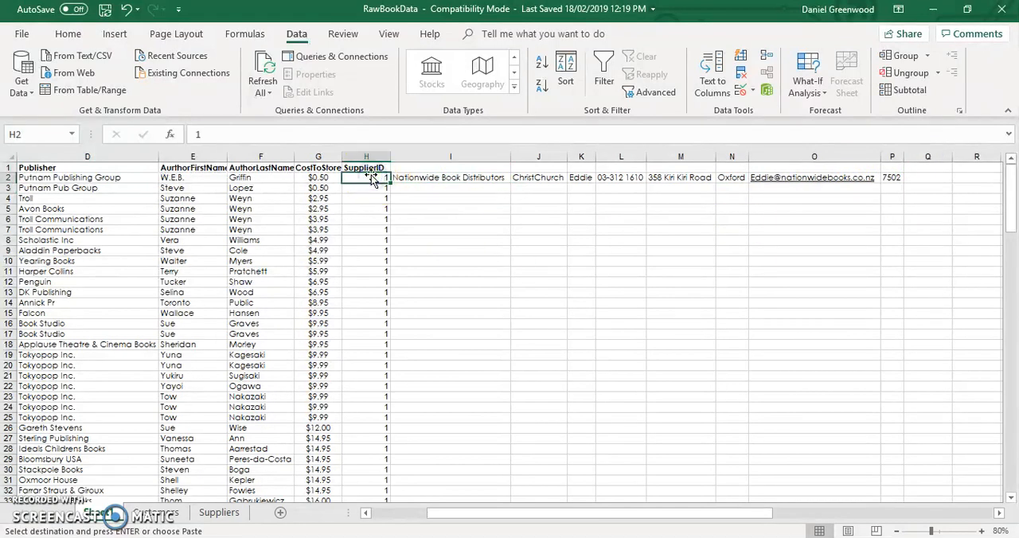
left_click(434, 193)
key("ctrl+v")
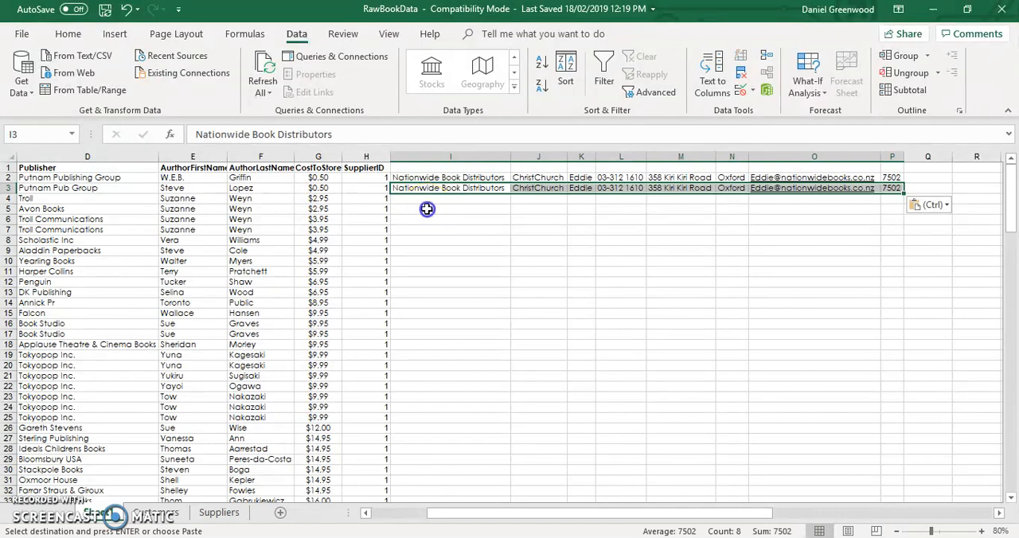
left_click(428, 200)
key("ctrl+v")
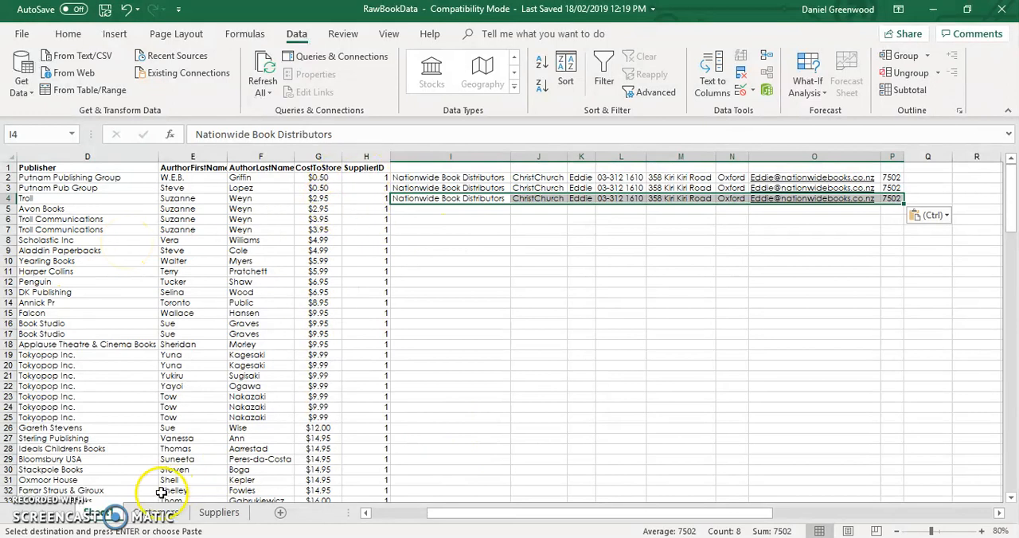
- Check the source record on the Suppliers worksheet and delete columns I to P from the raw data sheet
left_click(220, 514)
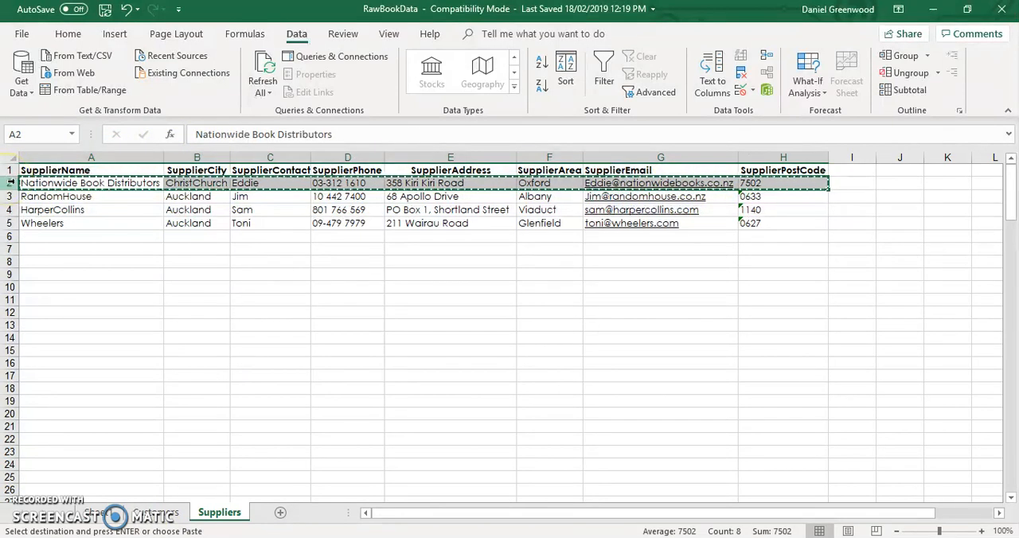
left_click(100, 513)
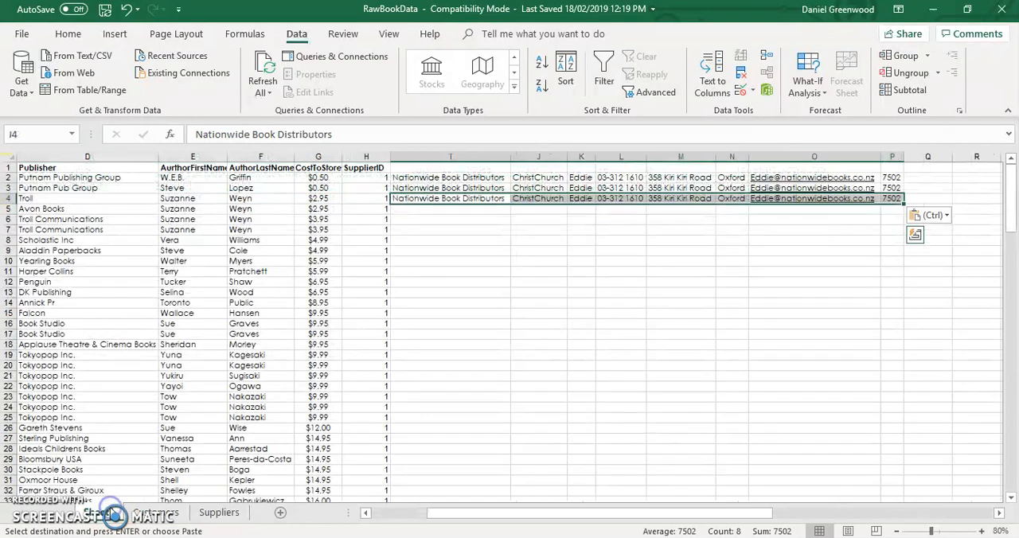
left_click_drag(434, 156, 889, 157)
right_click(890, 157)
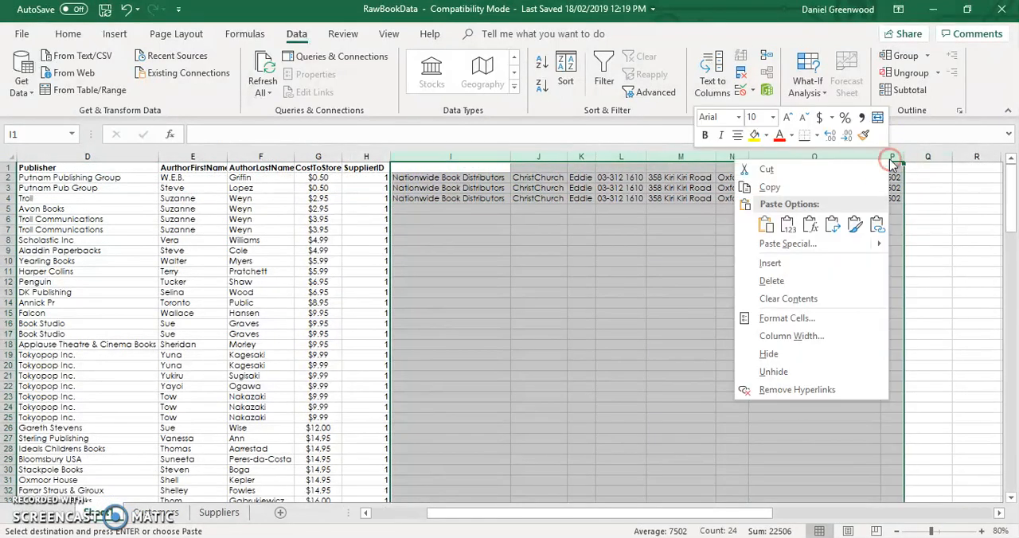
left_click(800, 284)
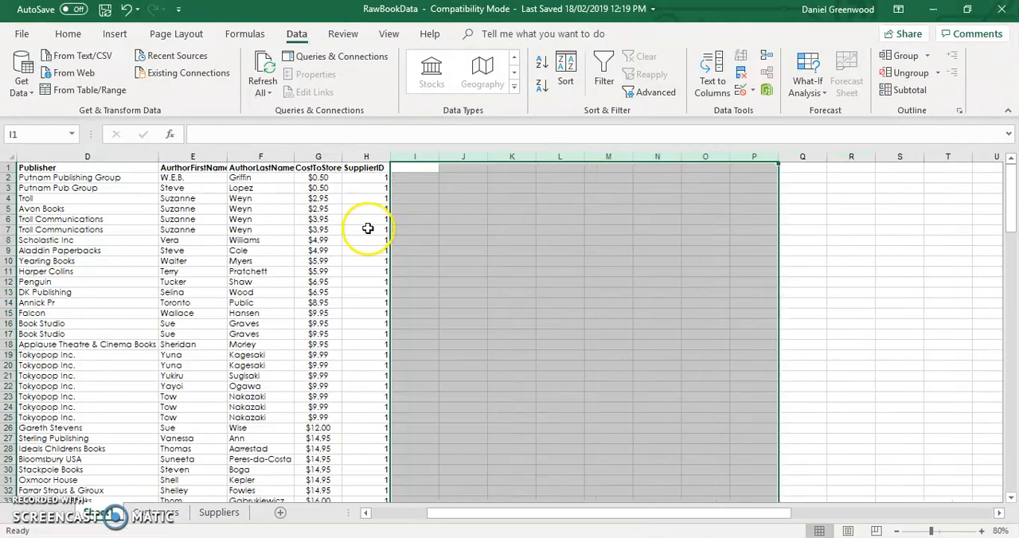
- Examine the Publisher and author name columns of the raw data sheet for repeated entries
scroll(366, 227, "left", 3)
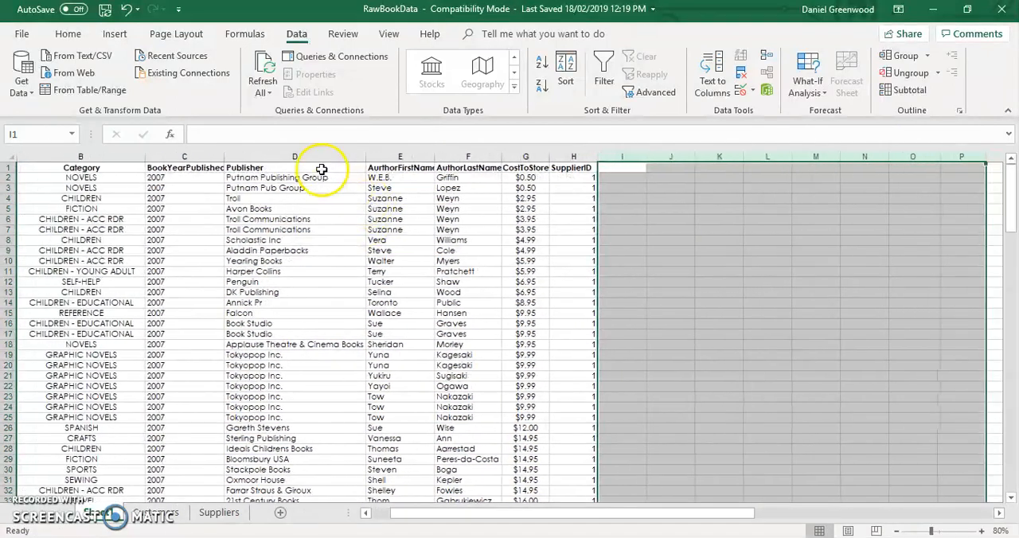
left_click(319, 157)
left_click(283, 219)
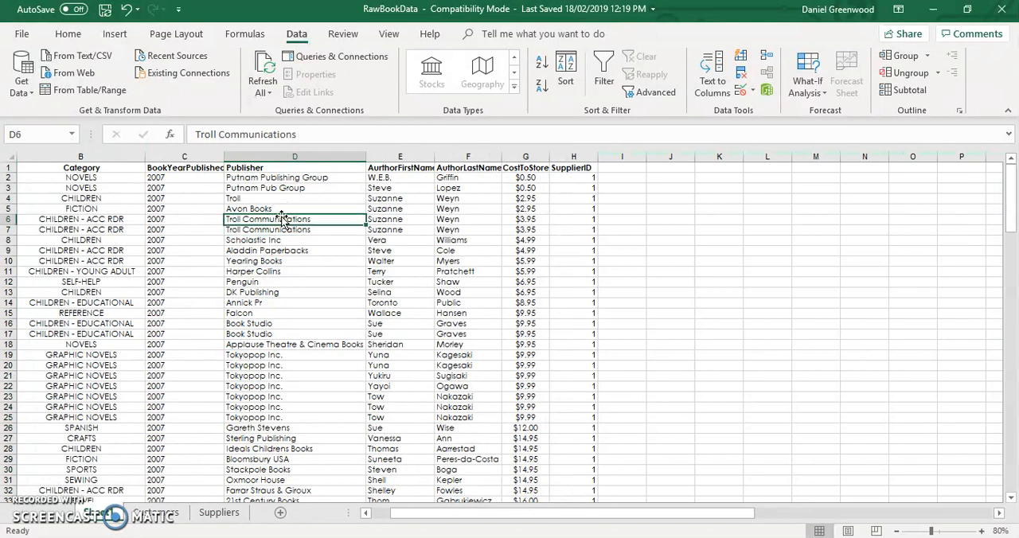
key("Left")
key("Left")
key("Right")
key("Right")
key("Down")
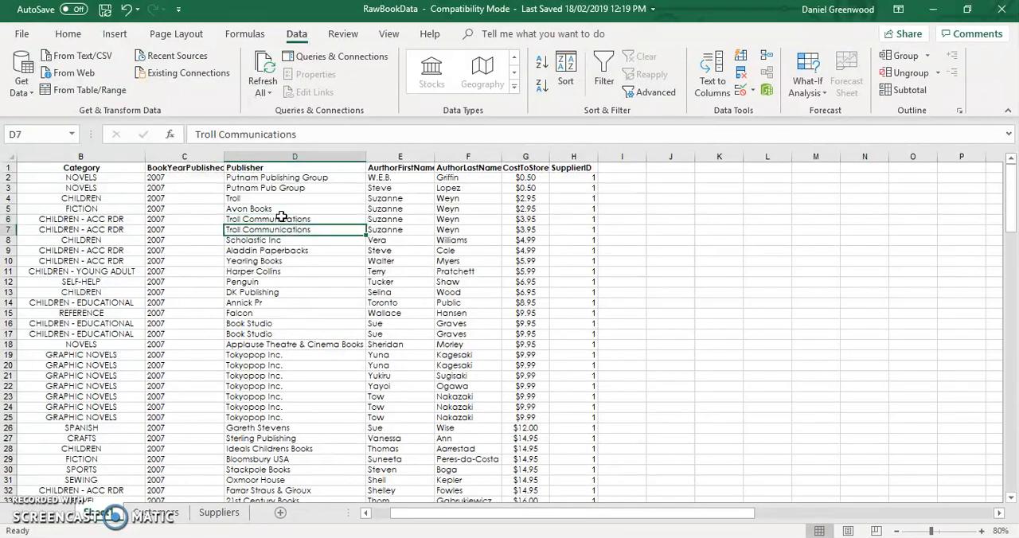
left_click(278, 218)
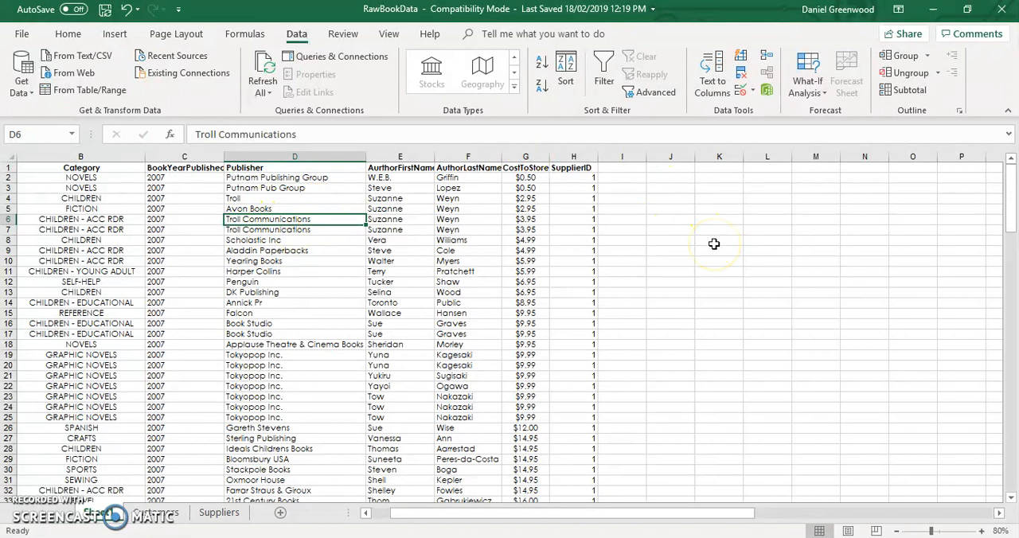
right_click(618, 178)
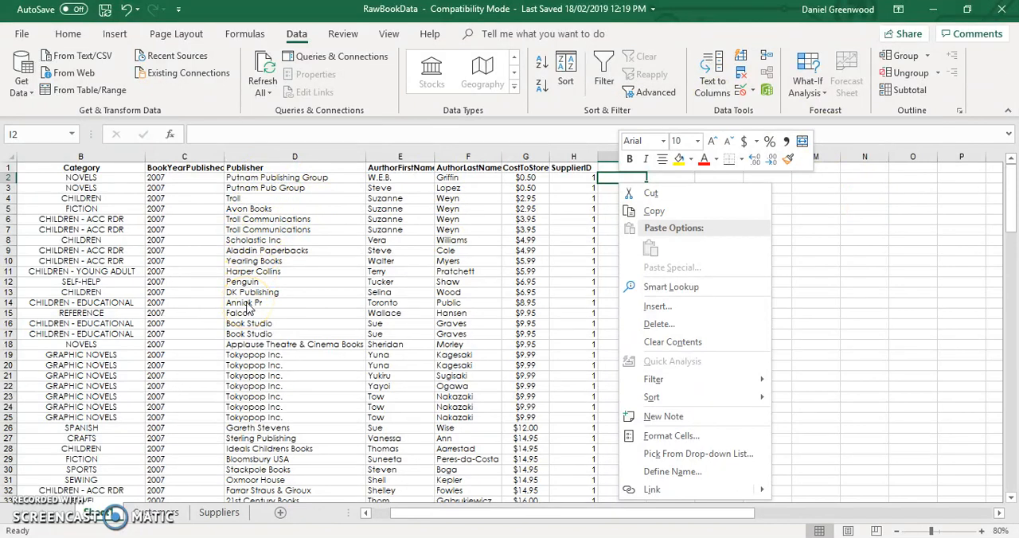
key("Escape")
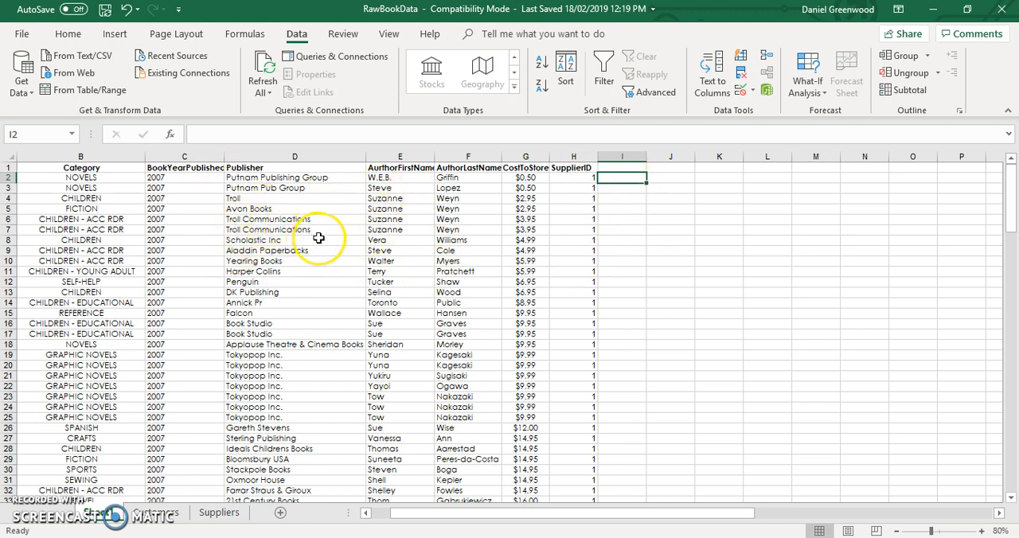
left_click(385, 156)
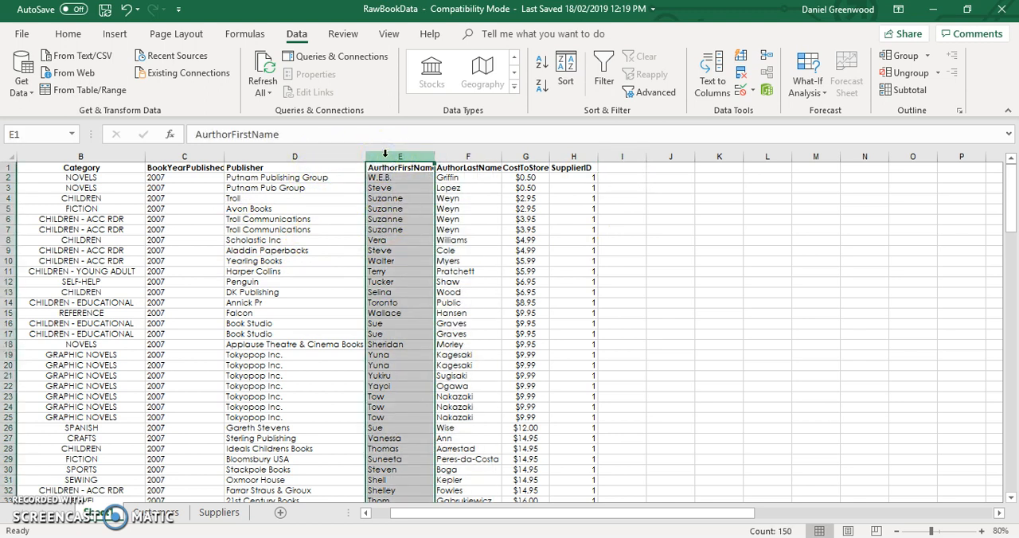
right_click(405, 158)
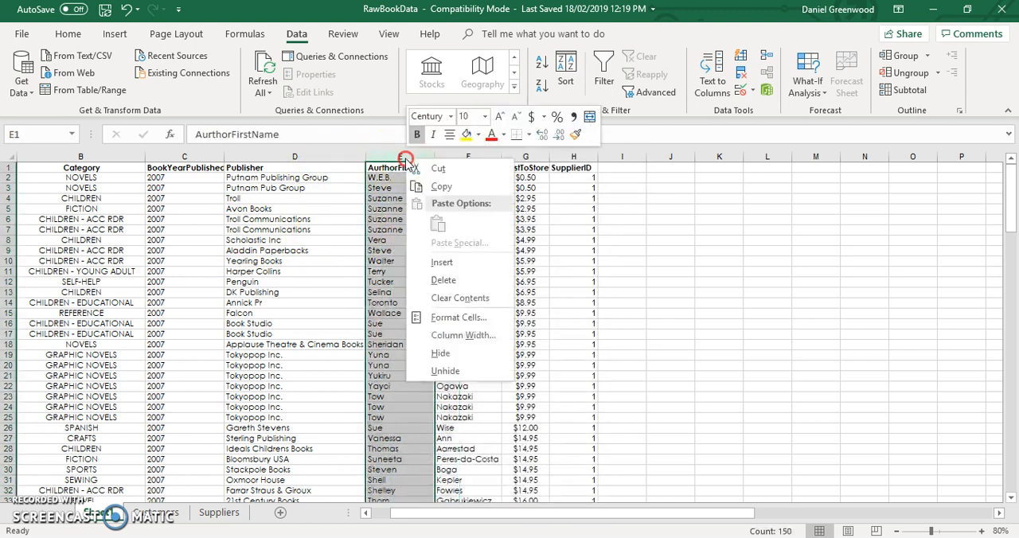
right_click(394, 154)
right_click(377, 160)
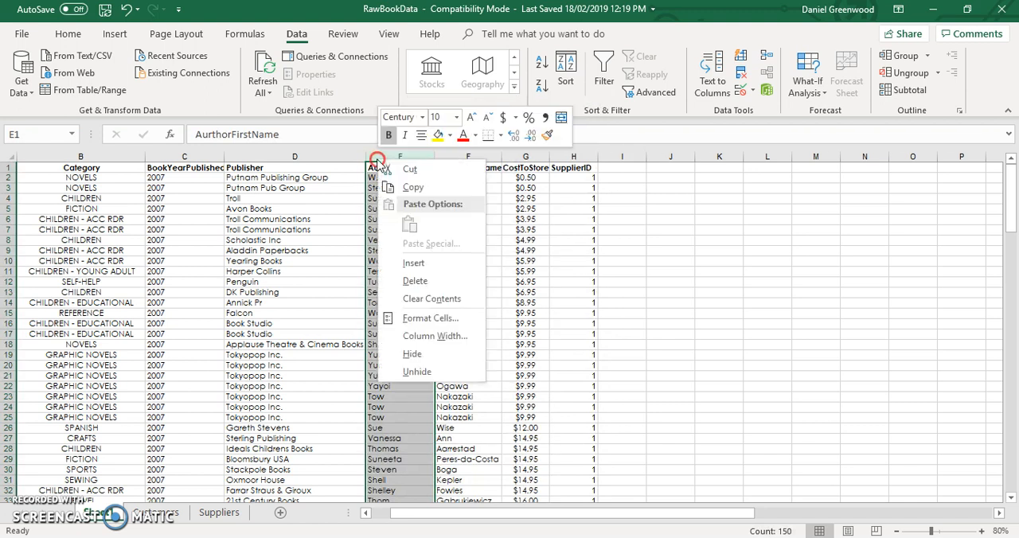
left_click(356, 172)
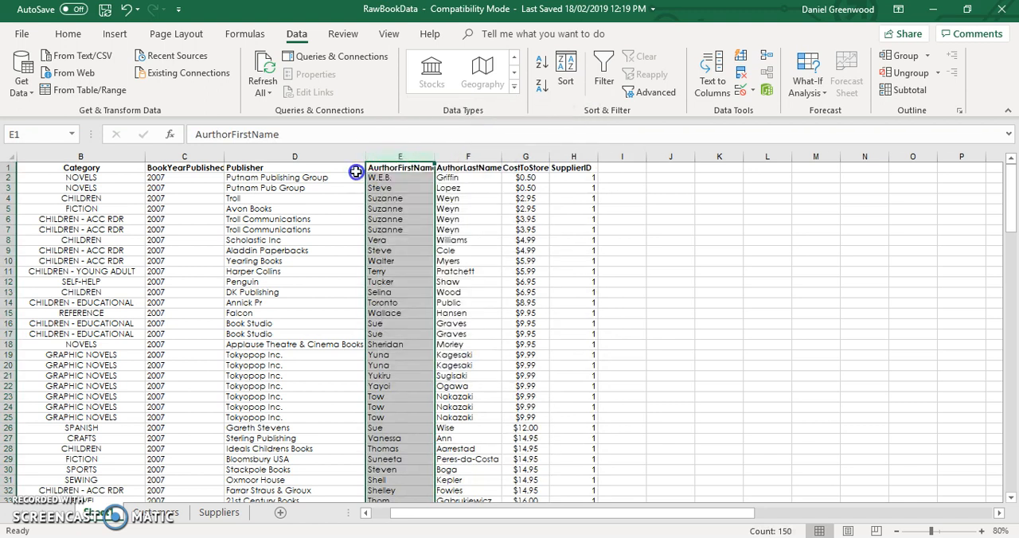
right_click(399, 154)
left_click(460, 152)
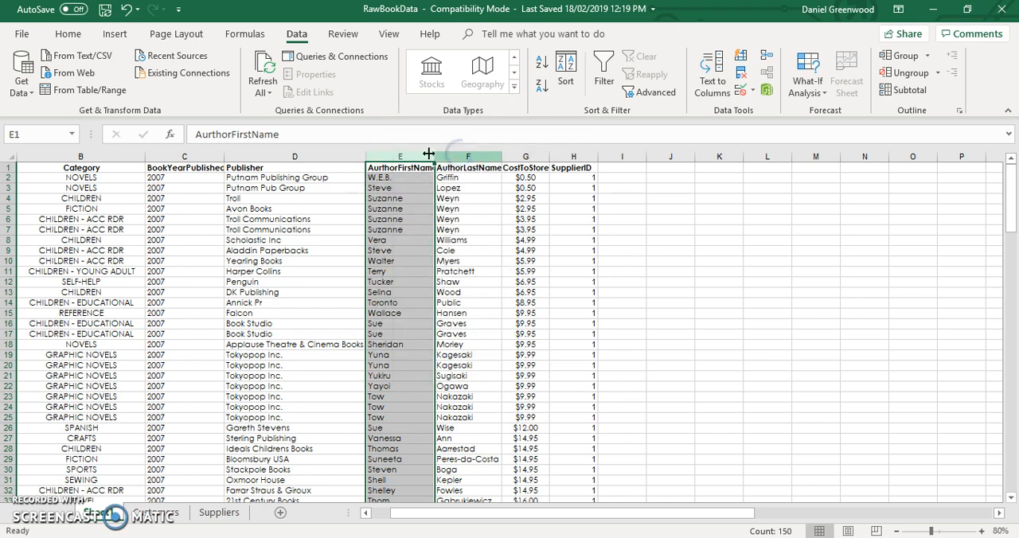
- Copy the author first name and last name columns from the raw data sheet into a new worksheet
left_click_drag(417, 154, 458, 149)
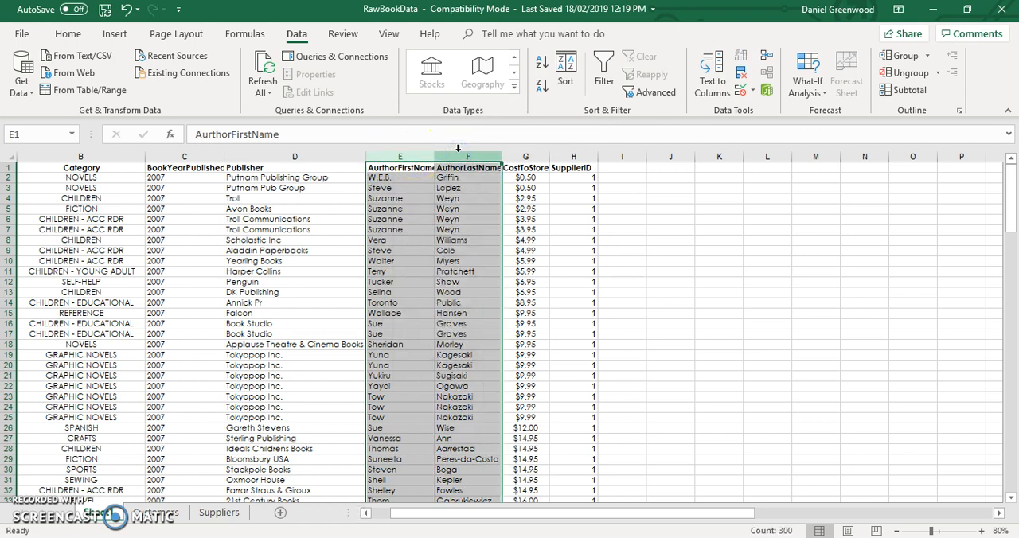
key("ctrl+c")
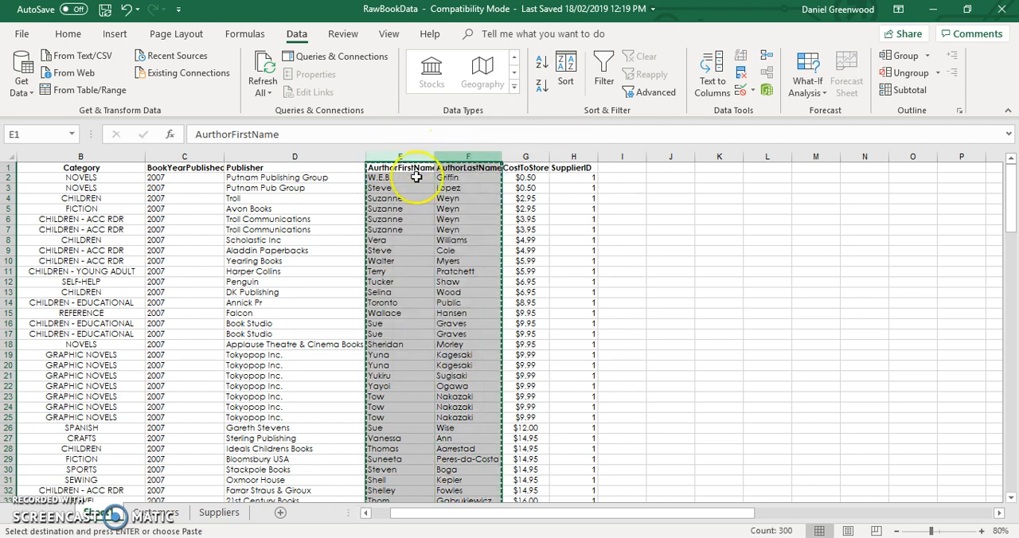
left_click(280, 513)
key("ctrl+v")
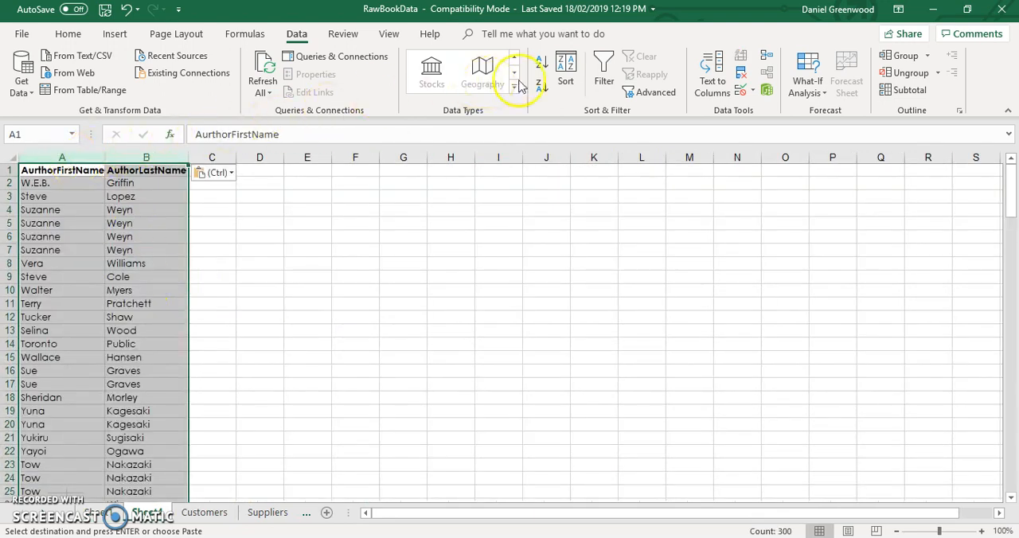
- Remove duplicate authors from the pasted list, comparing both the first name and last name columns
right_click(740, 69)
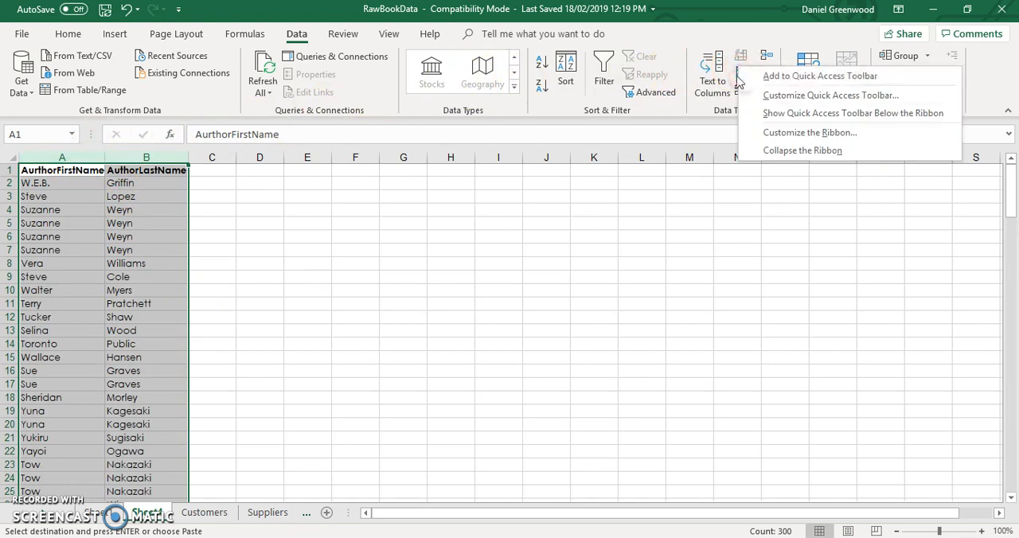
left_click(741, 73)
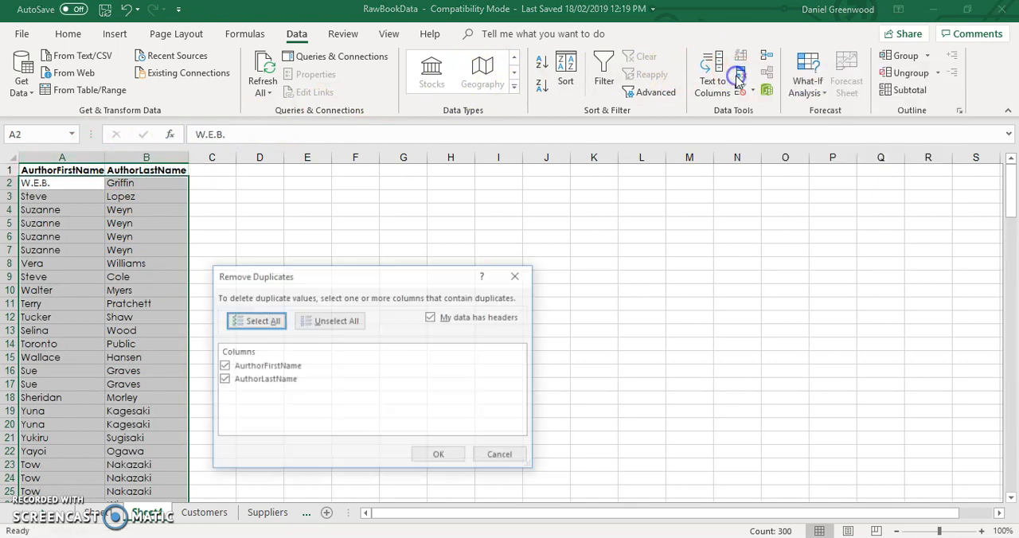
left_click(436, 457)
left_click(505, 311)
left_click_drag(499, 303, 292, 241)
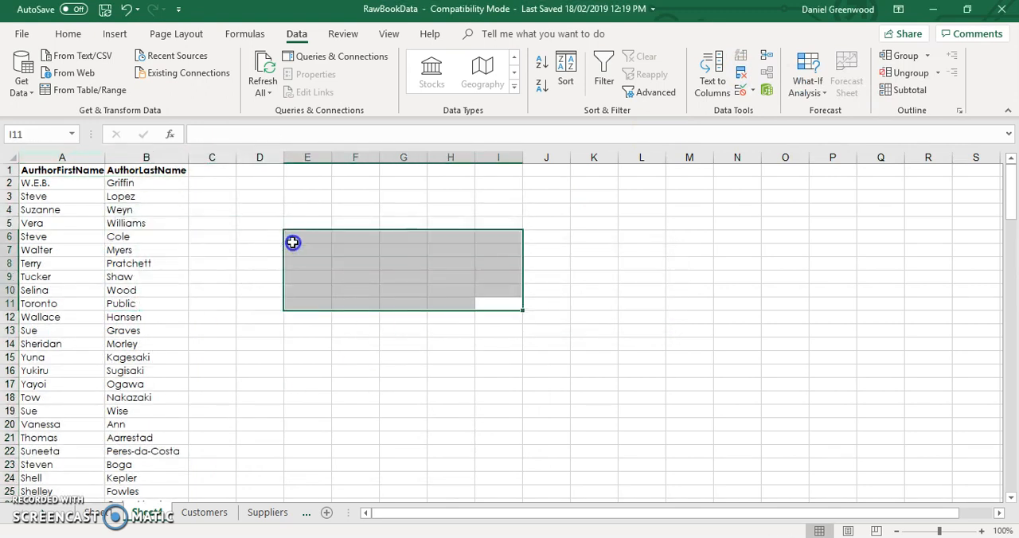
- Sort the deduplicated author list A to Z by first name, expanding the selection to include last names
left_click(50, 157)
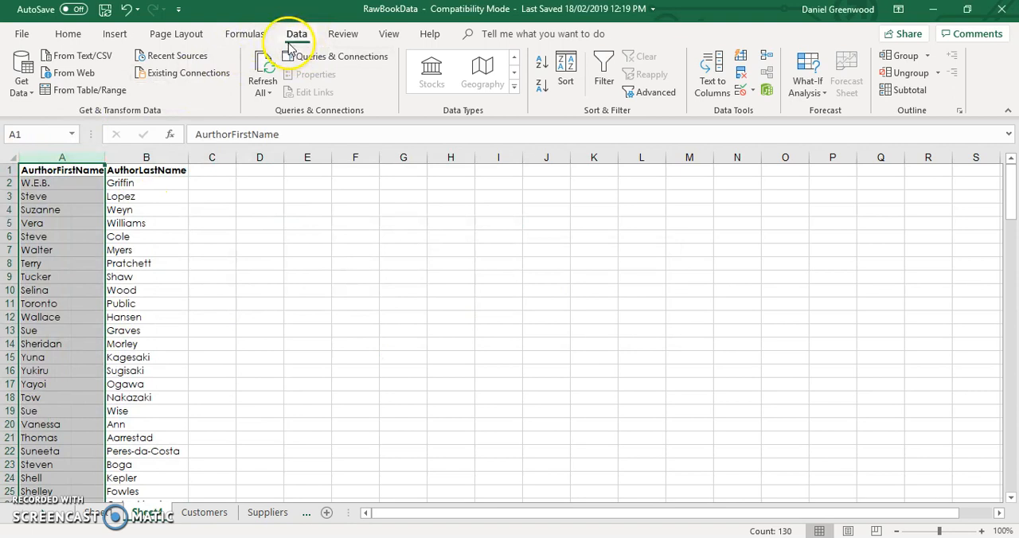
left_click(546, 64)
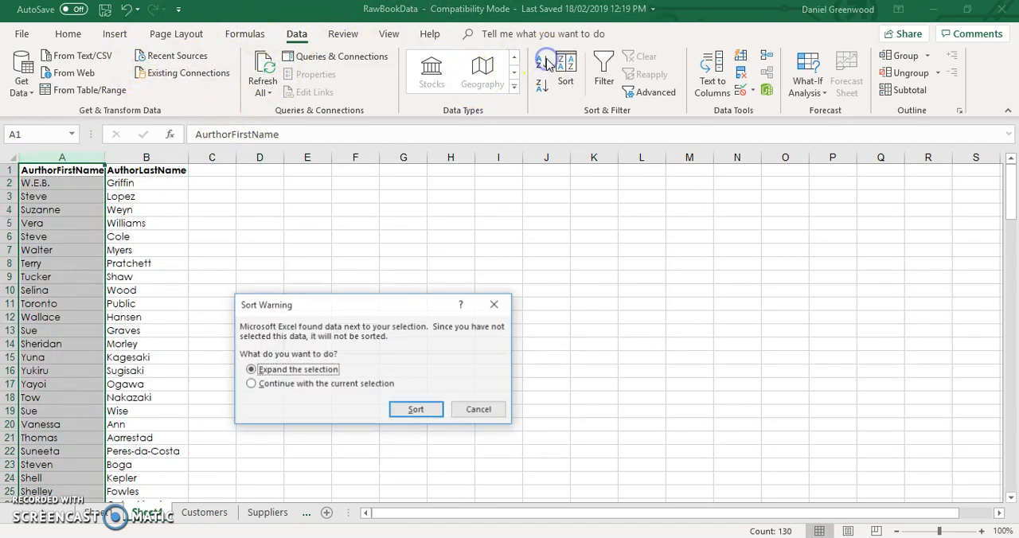
left_click(414, 408)
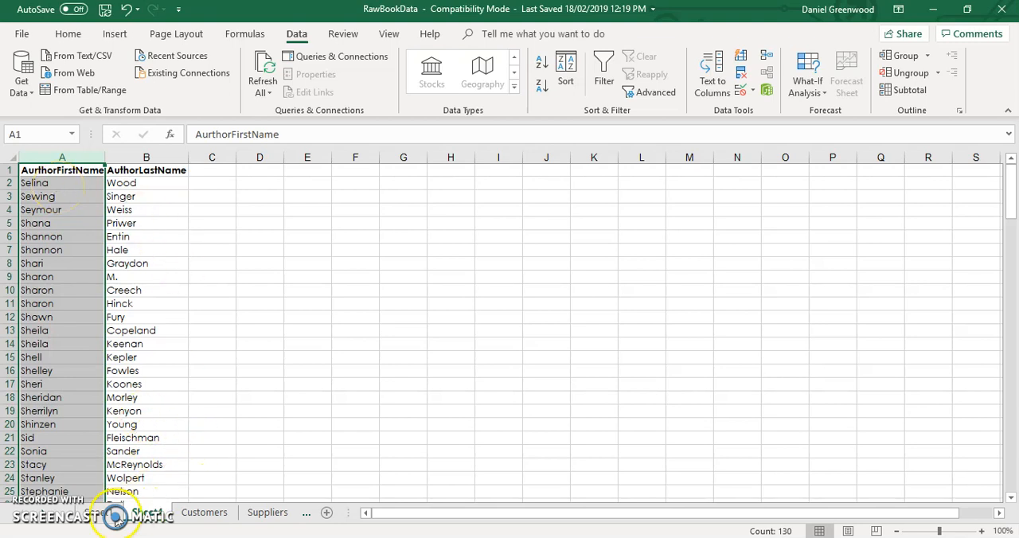
- Insert a column before the author first name on the raw data sheet and head it AuthorID
left_click(114, 517)
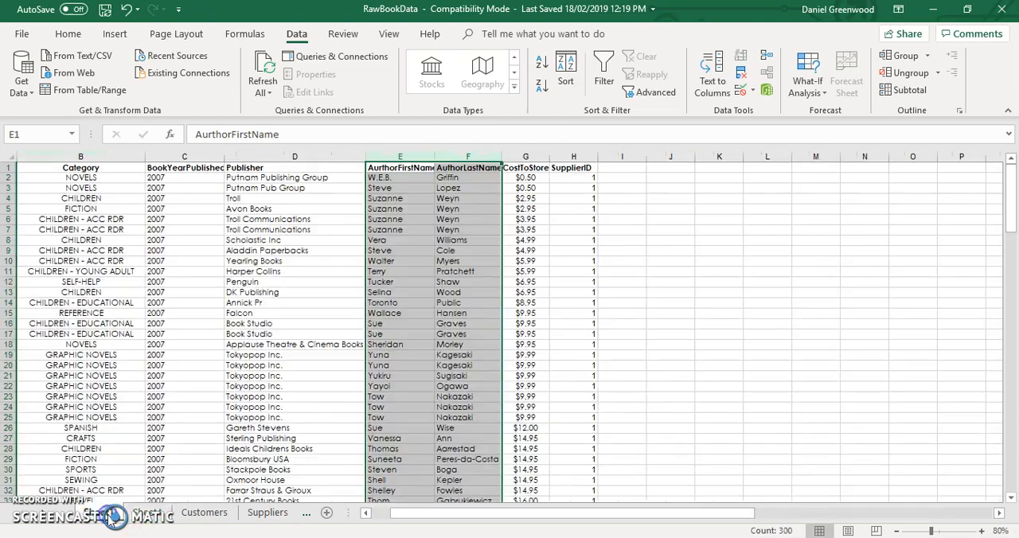
left_click(412, 157)
right_click(414, 159)
left_click(450, 262)
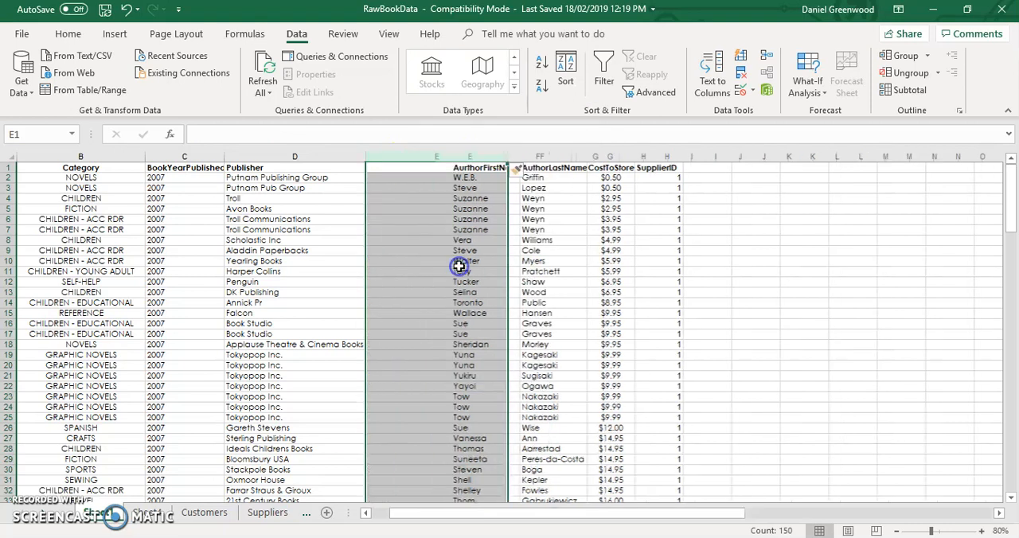
left_click(426, 170)
type("AuthorID")
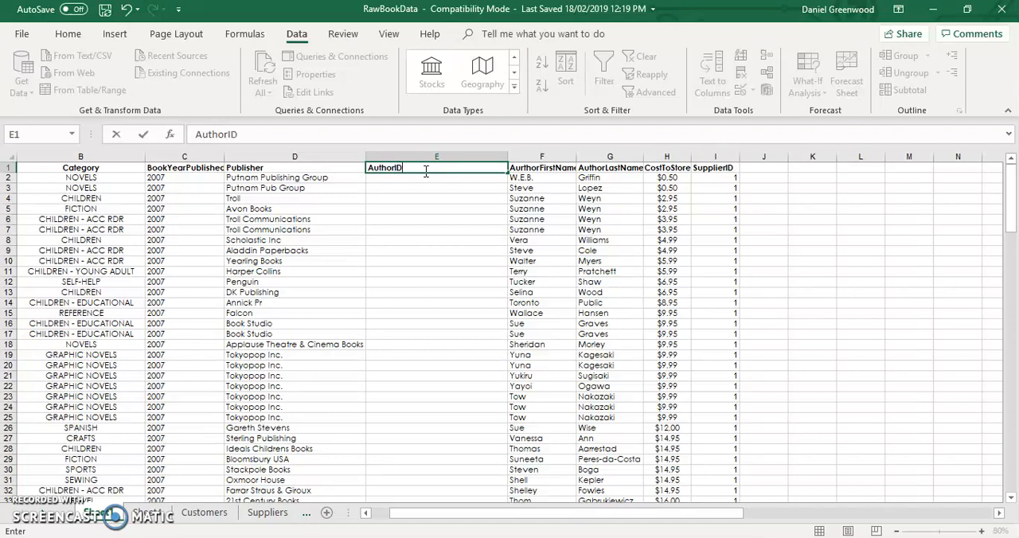
key("Tab")
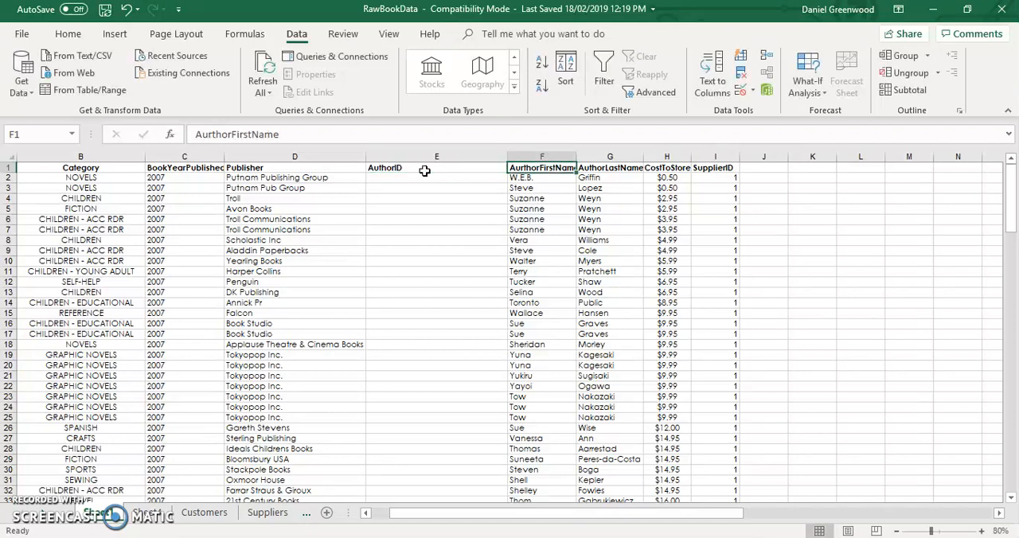
- Correct the misspelled first name header to AuthorFirstName and narrow the AuthorID column
left_click(213, 135)
key("Return")
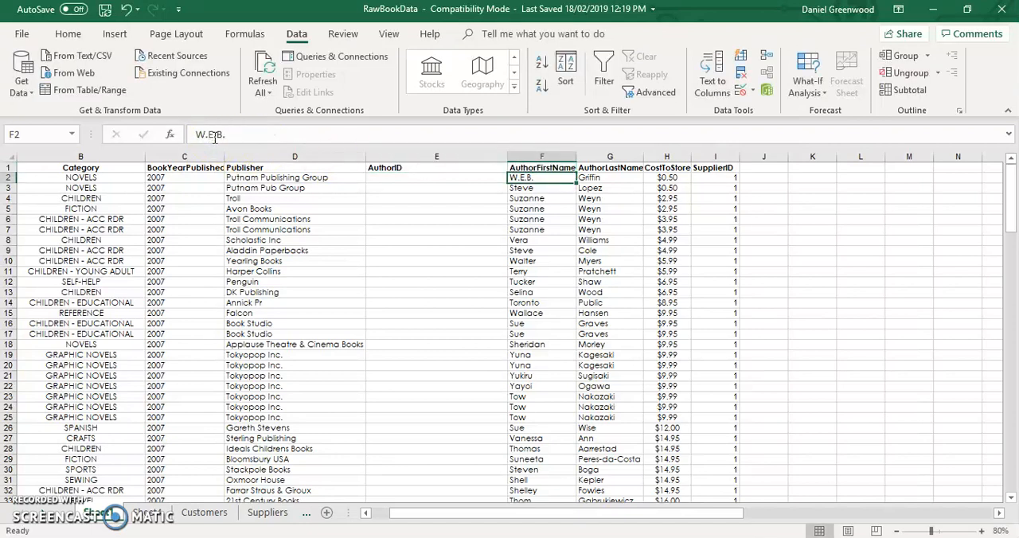
left_click_drag(508, 158, 428, 159)
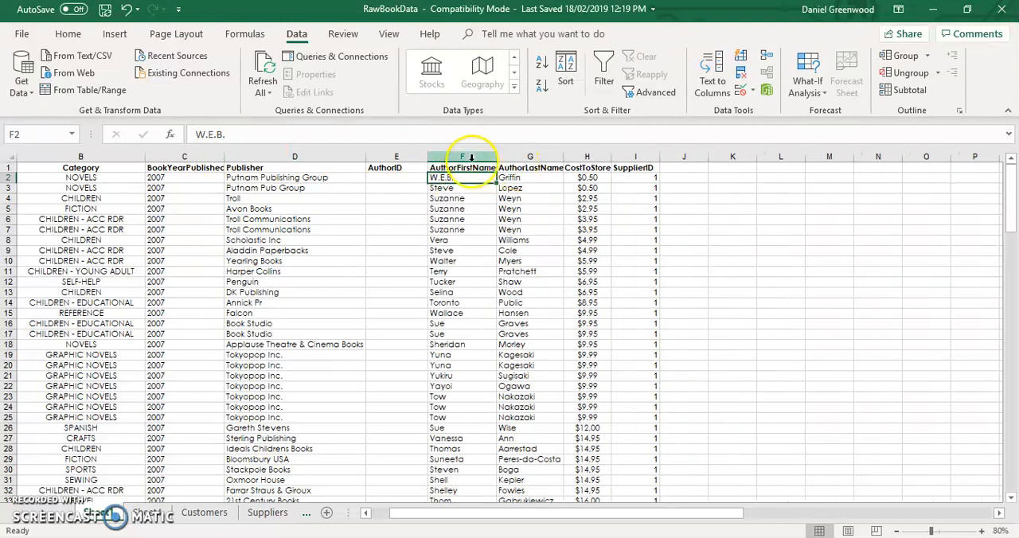
- Sort the raw book data A to Z by AuthorFirstName, expanding the selection to all columns
left_click(464, 158)
left_click(564, 78)
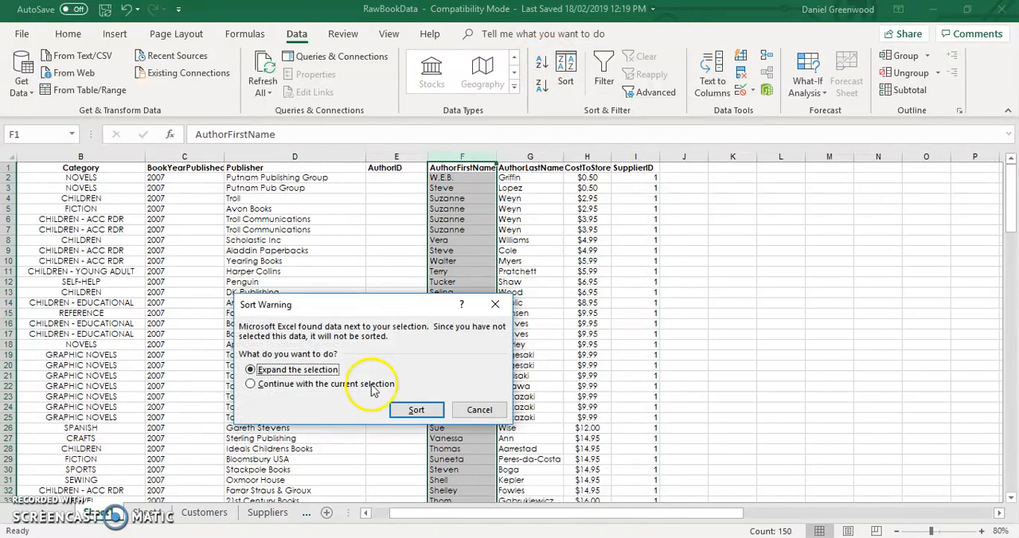
left_click(416, 409)
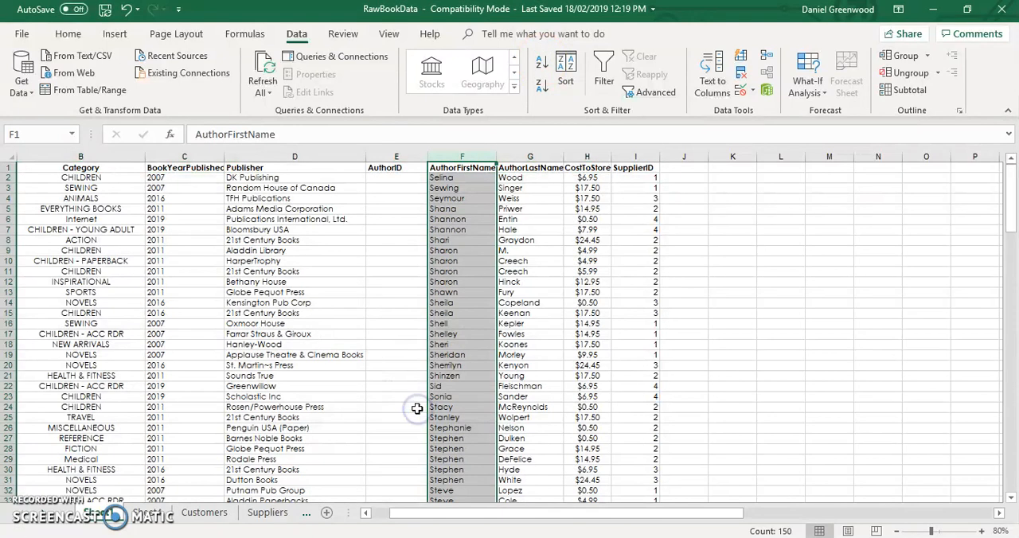
- Enter AuthorIDs 1 to 9 from cell E2 down, using 9 for both books by the same author in rows 10 and 11
left_click(396, 178)
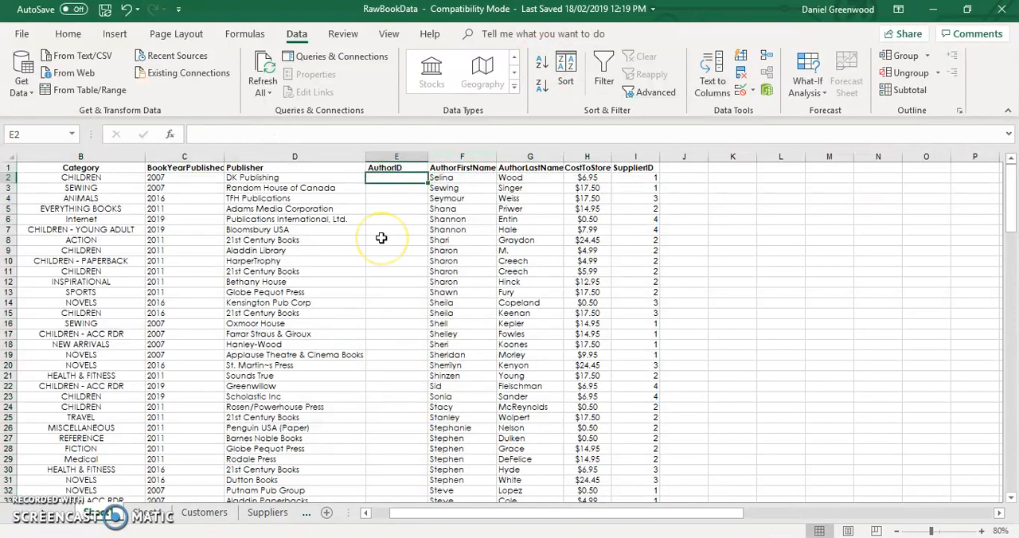
type("1")
key("Return")
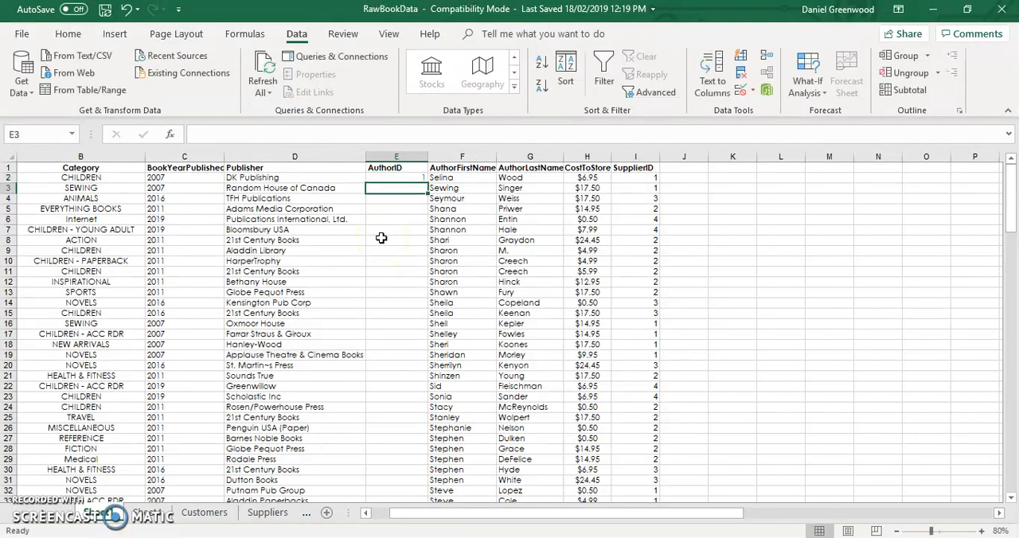
type("2 3 4 5 6 7 8")
key("Return")
type("9")
key("Return")
type("9")
key("Return")
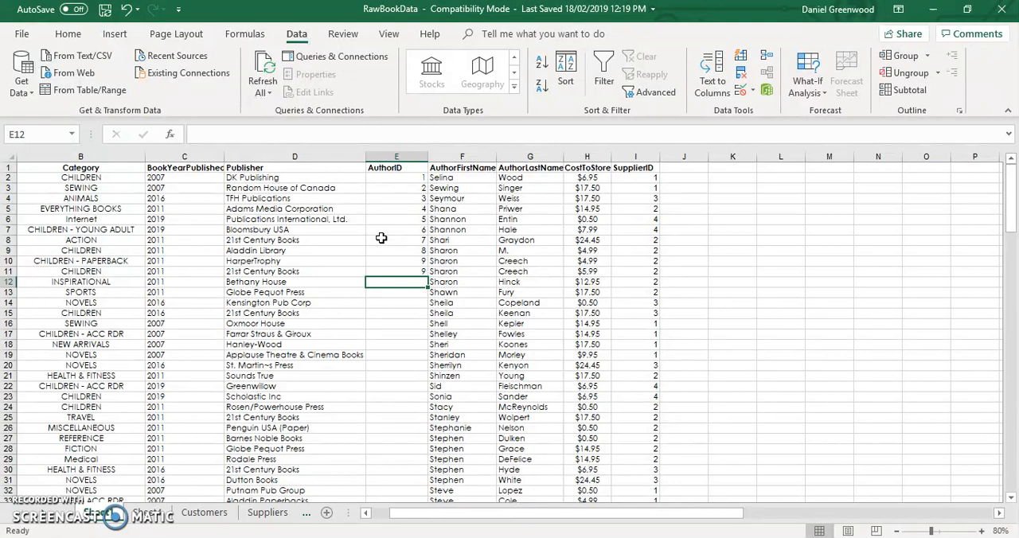
- Enter AuthorIDs 10 to 14 in rows 12 to 16 of the AuthorID column
type("10")
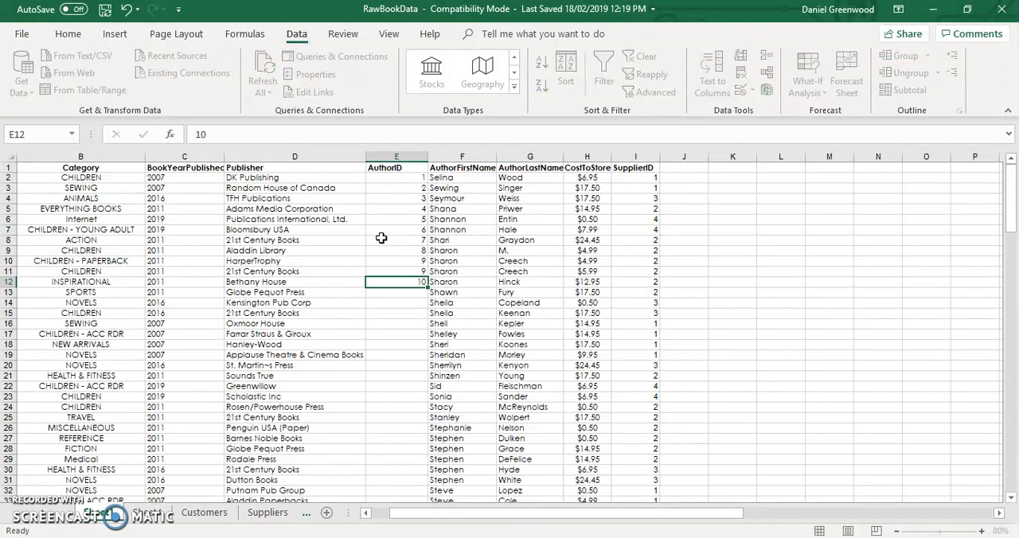
key("Return")
type("11")
key("Return")
type("12")
key("Return")
type("13")
key("Return")
type("14")
key("Return")
- Fill the AuthorID series down from row 17 to row 38 with the numbers 15 to 36
type("14")
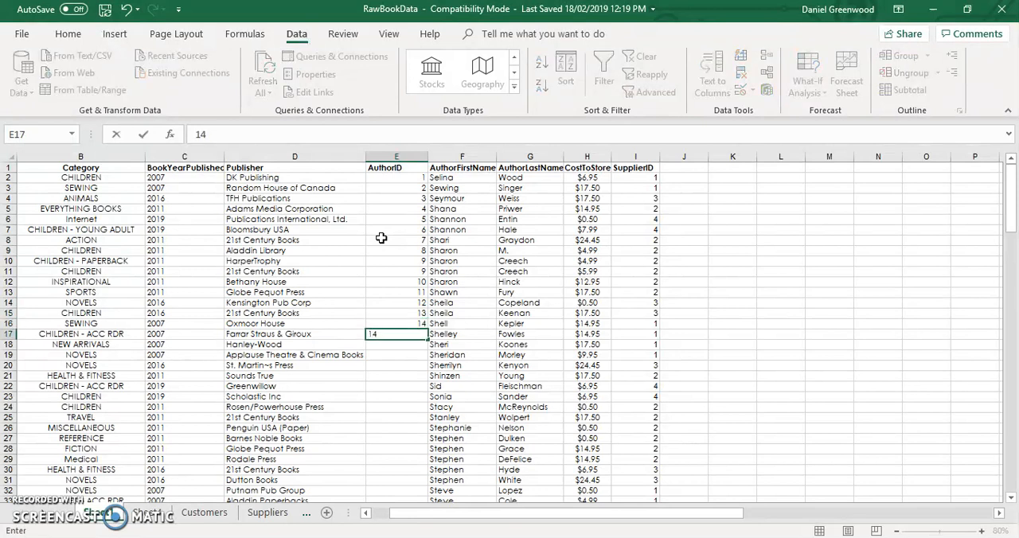
key("Right")
key("Left")
left_click_drag(417, 313, 425, 337)
- Give the four books by the same author in rows 39 to 42 the AuthorID 37
left_click(405, 345)
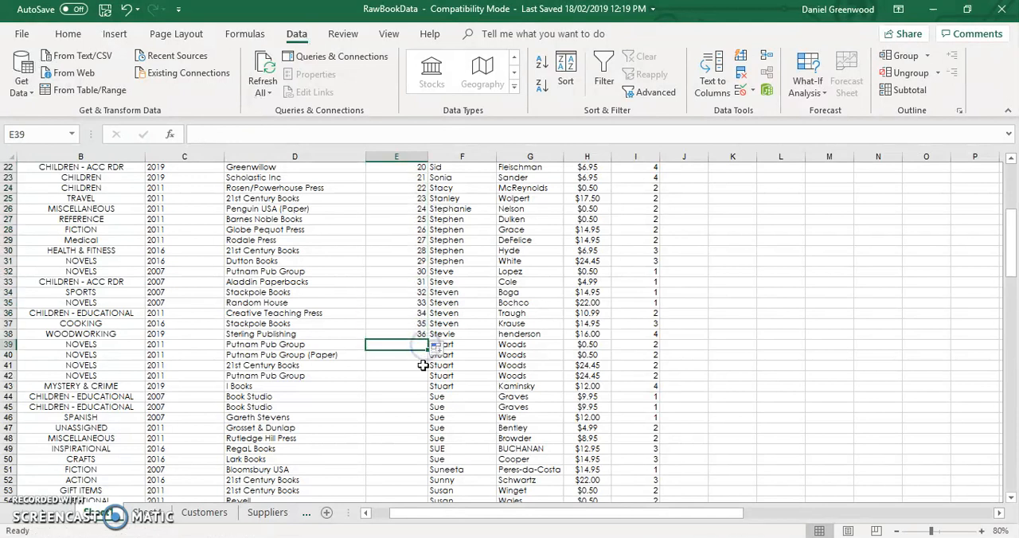
type("37")
left_click(423, 365)
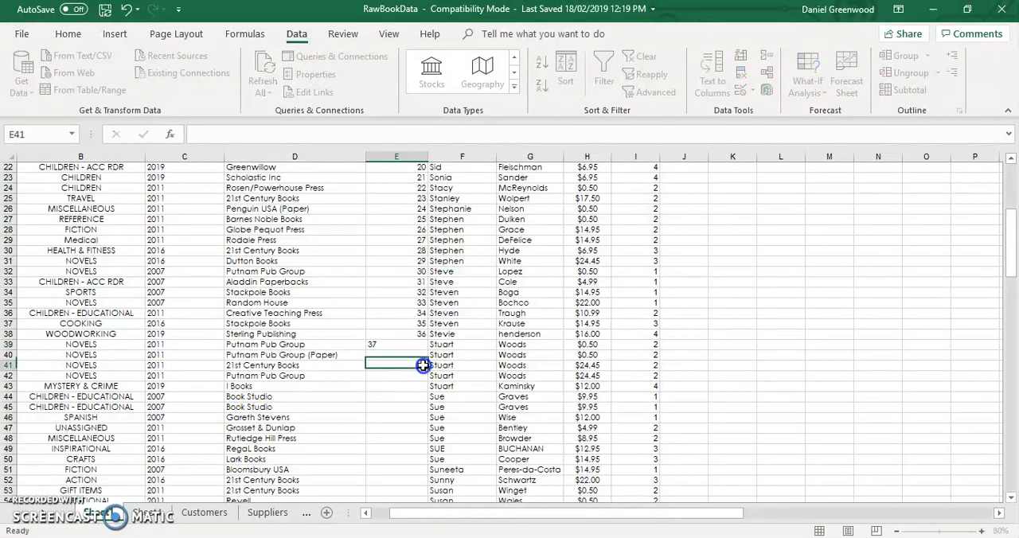
left_click(422, 345)
left_click_drag(423, 345, 421, 380)
- Enter AuthorID 38 in row 43 and select it together with the 37 above for extending the series
left_click(410, 386)
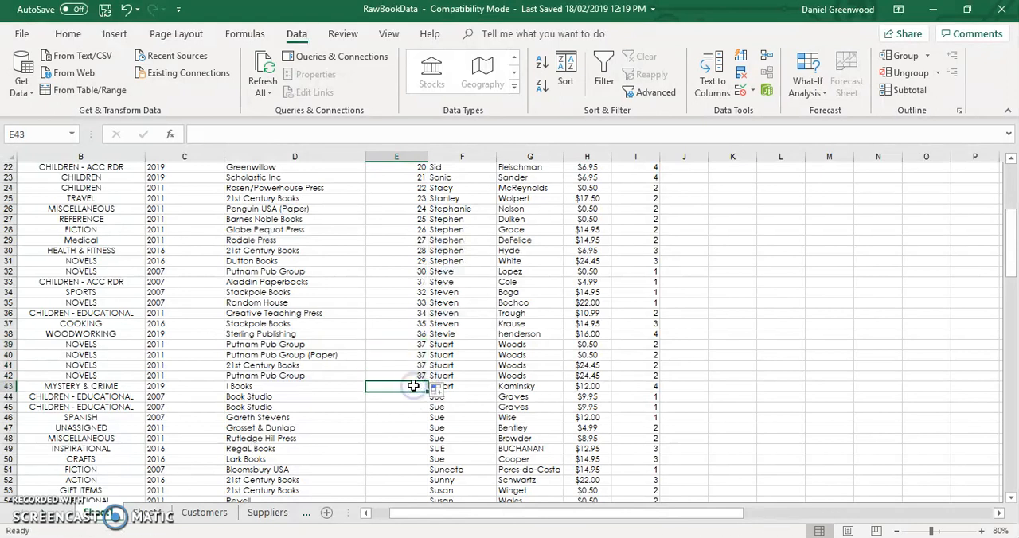
type("38")
left_click(405, 415)
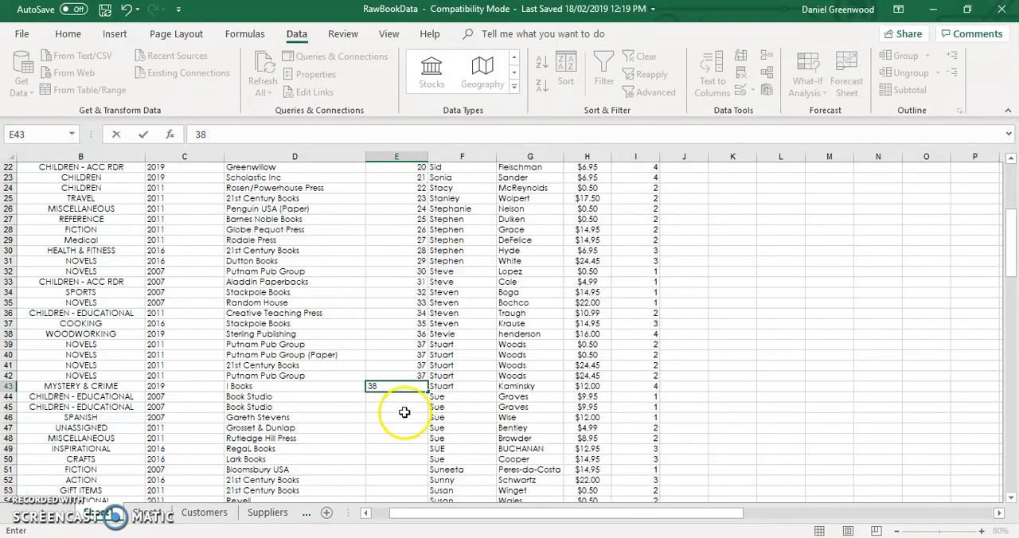
left_click_drag(417, 373, 428, 389)
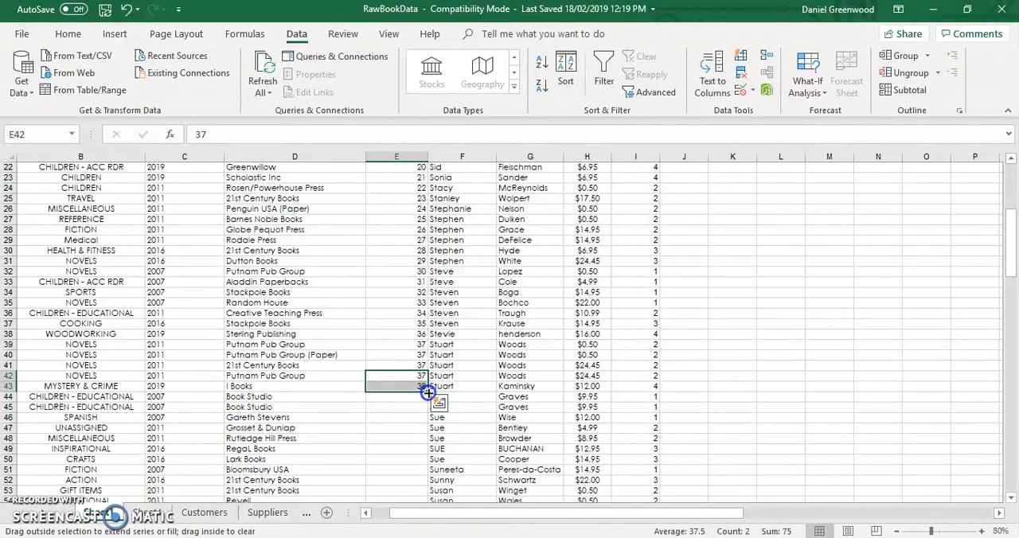
- Give both books by the same author in rows 44 and 45 the AuthorID 39
left_click(421, 408)
key("Up")
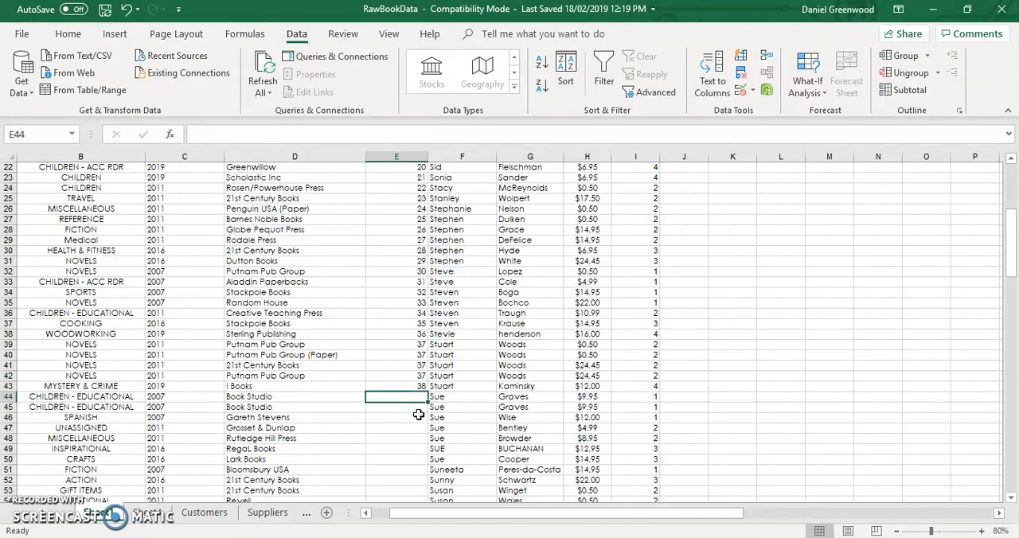
type("39")
key("Return")
type("3")
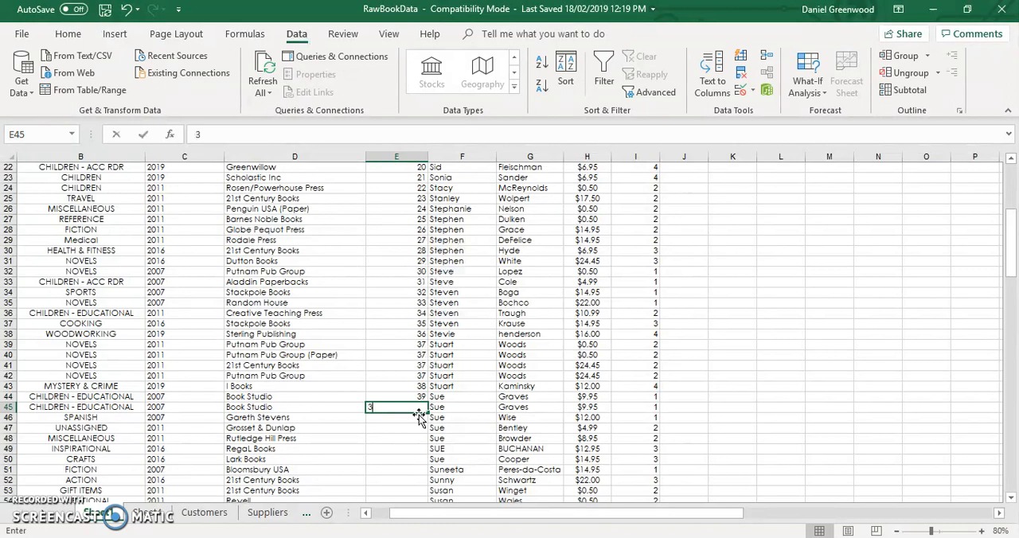
type("9")
key("Return")
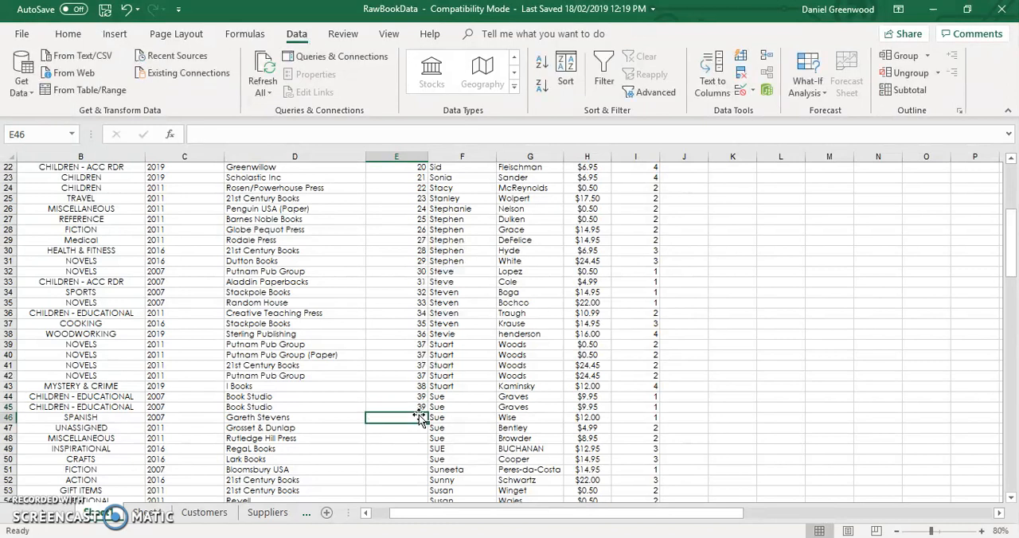
- Enter AuthorIDs 40 and 41 in rows 46 and 47 and extend the series down to 56 in row 62
type("40")
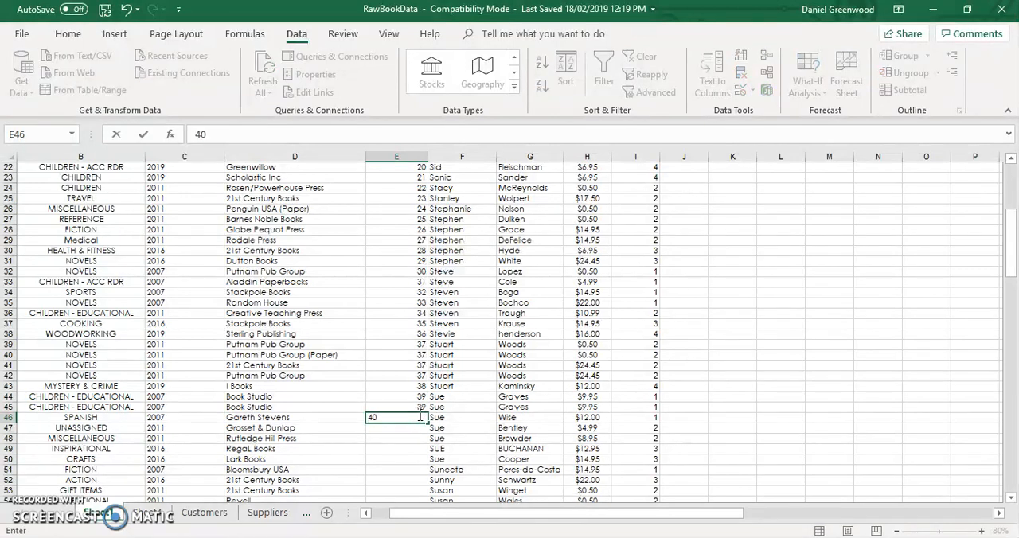
key("Return")
type("41")
key("Return")
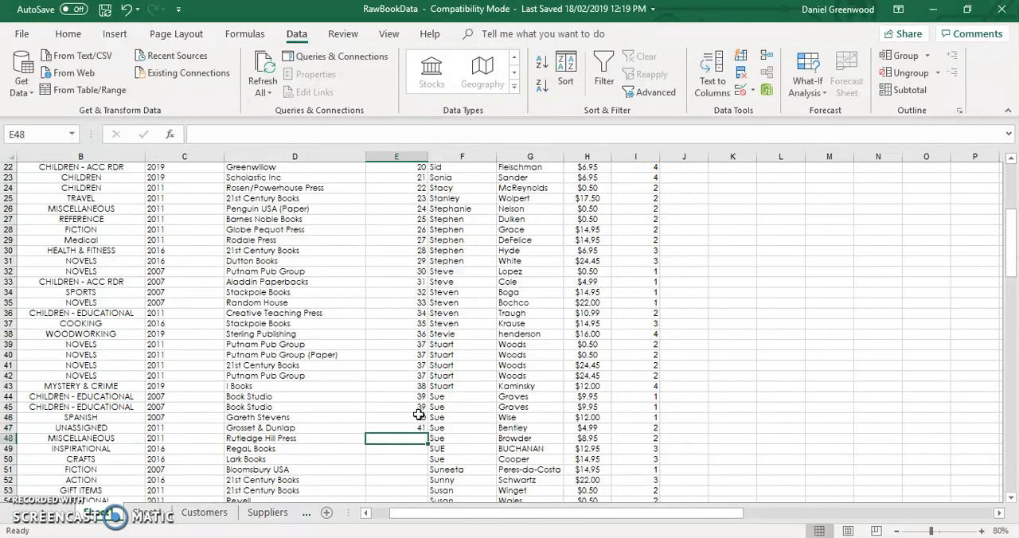
mouse_move(420, 420)
left_mouse_down()
mouse_move(426, 504)
mouse_move(407, 382)
mouse_move(405, 434)
mouse_move(405, 412)
left_mouse_up()
- Copy AuthorID 56 from row 62 down to the same author's books in rows 63 to 65
left_click(417, 415)
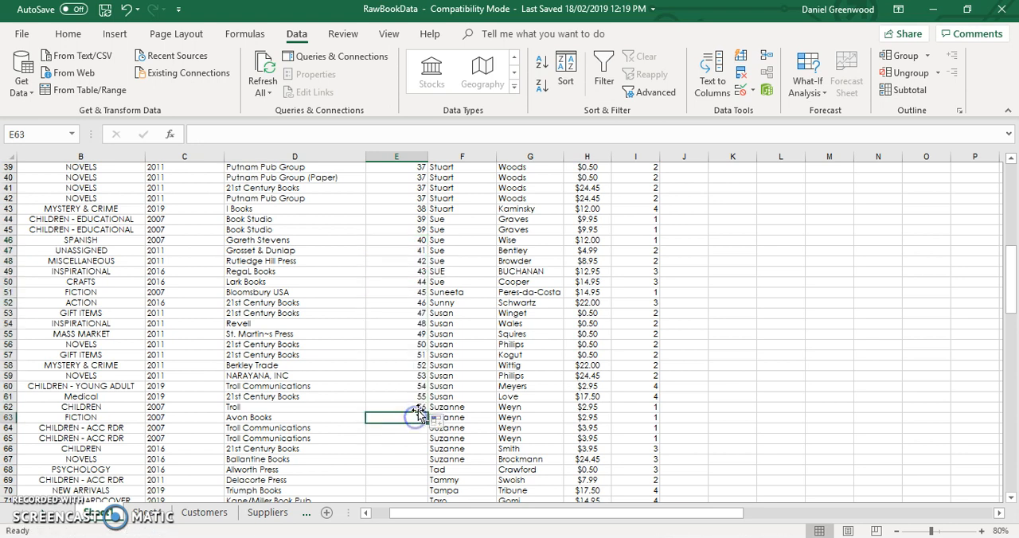
left_click(411, 407)
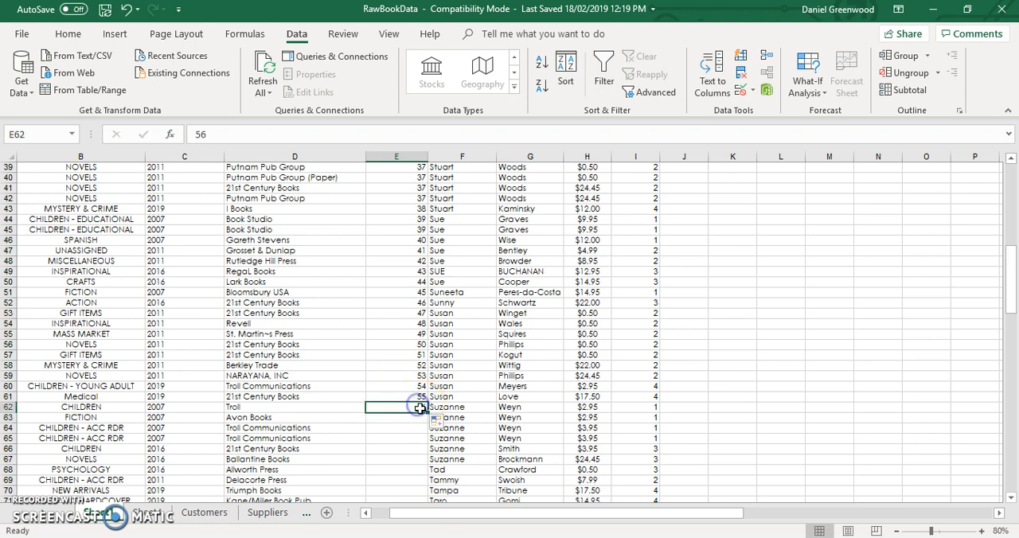
left_click_drag(426, 413, 425, 444)
- Enter AuthorID 57 in row 66 and extend the series down to 66 in row 75
left_click(420, 450)
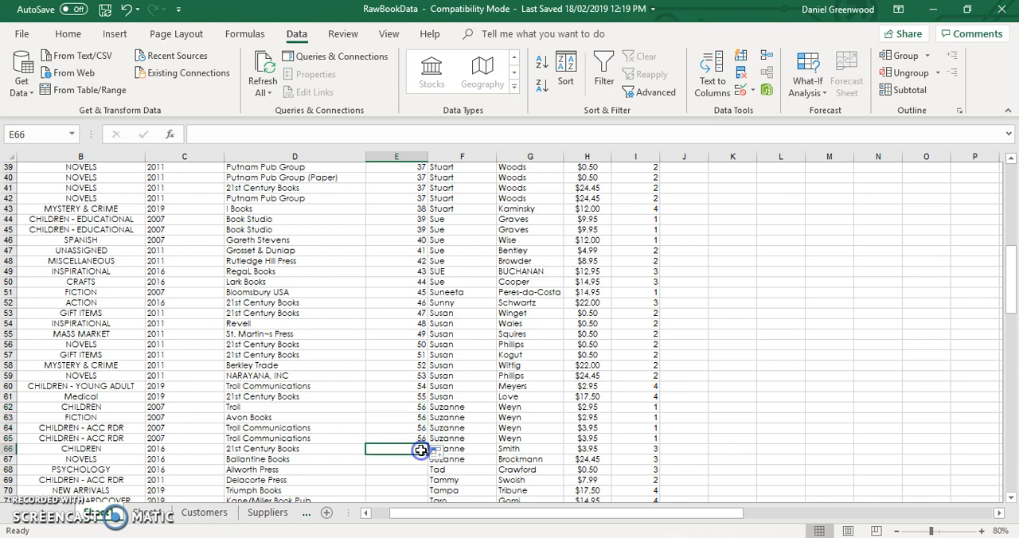
scroll(651, 431, "down", 5)
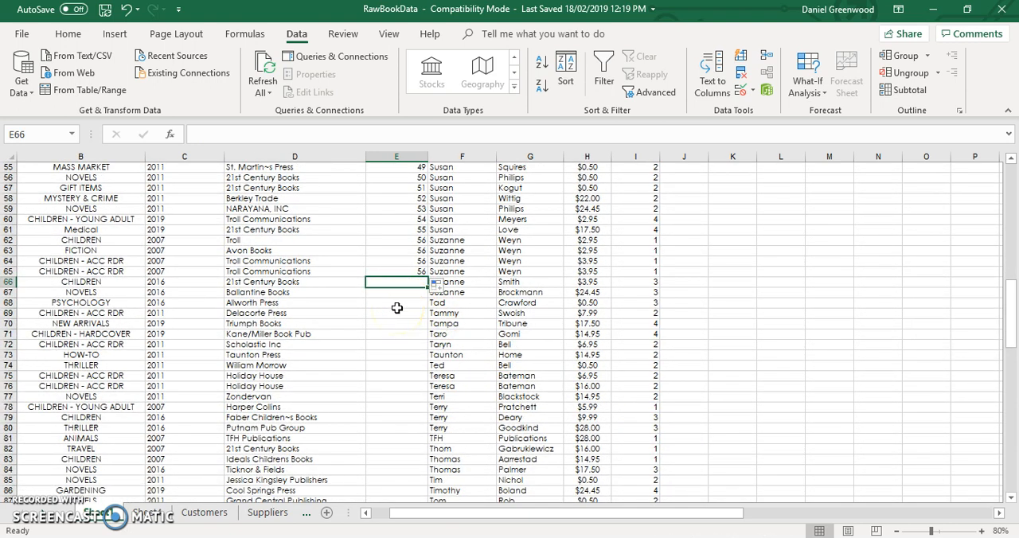
type("57")
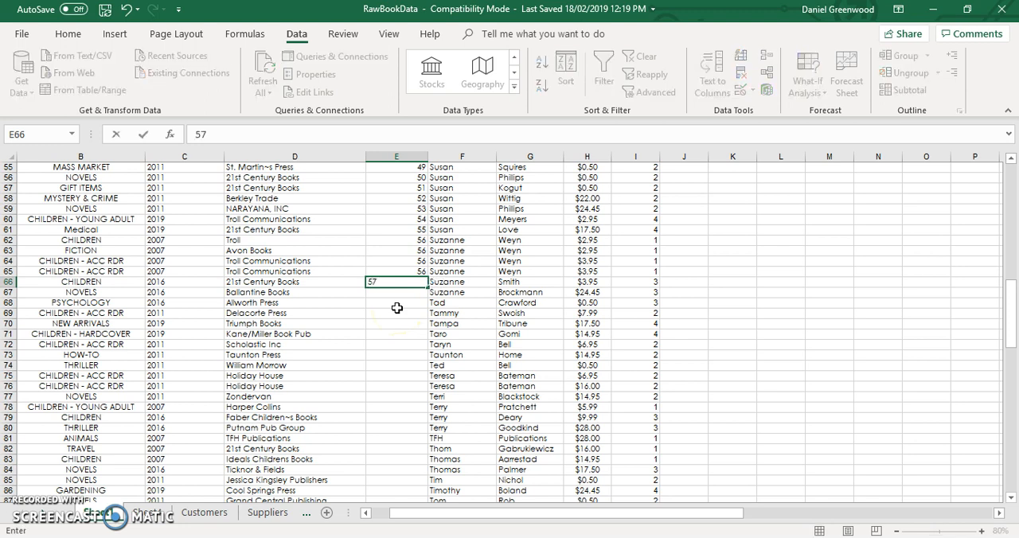
key("Return")
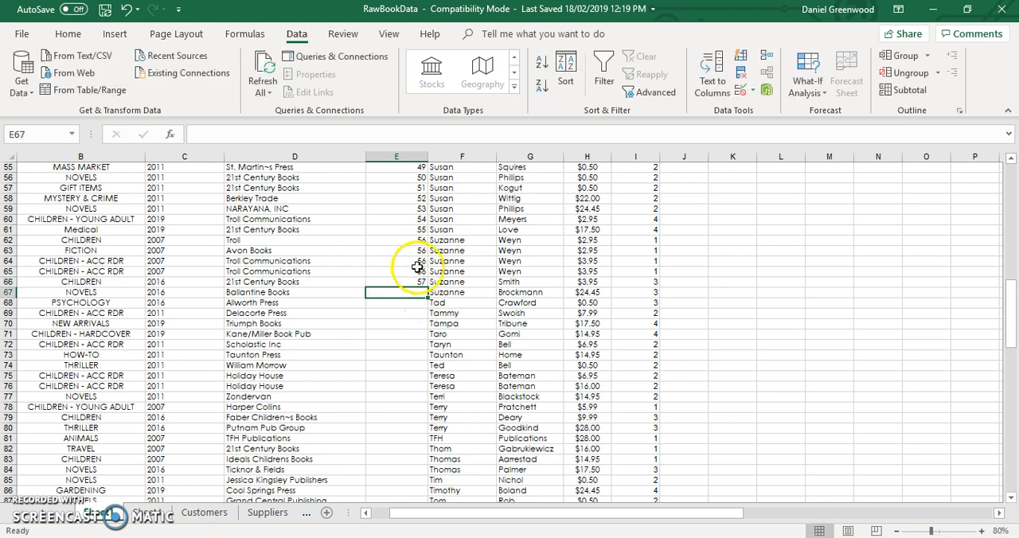
left_click_drag(415, 271, 427, 381)
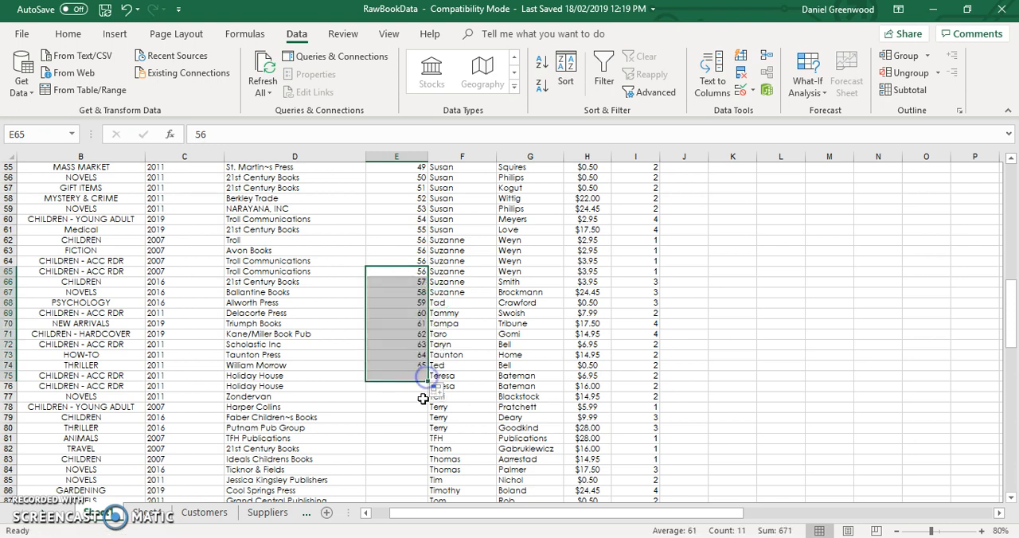
- Enter AuthorID 66 for the repeated author in row 76 and 67 in row 77
left_click(422, 386)
key("Down")
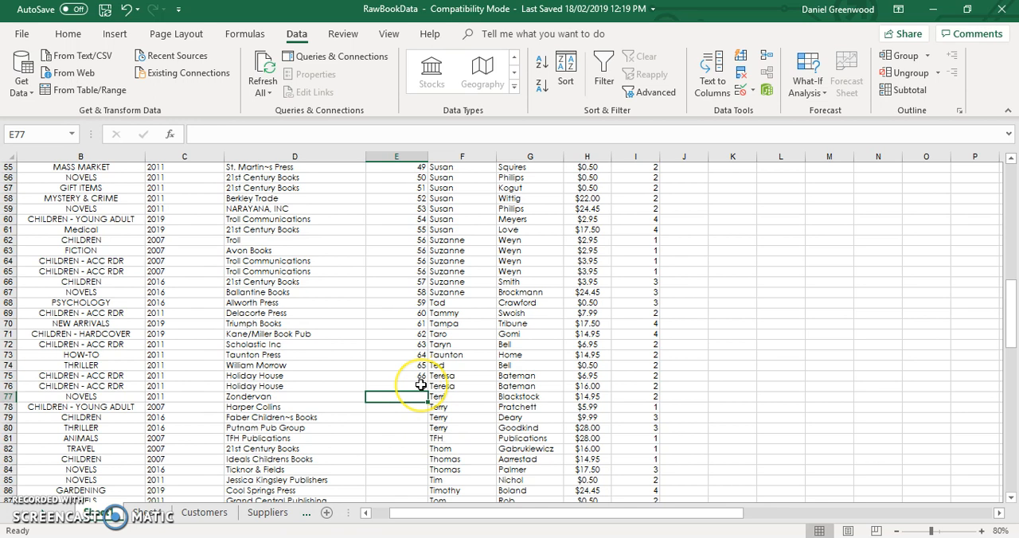
type("67")
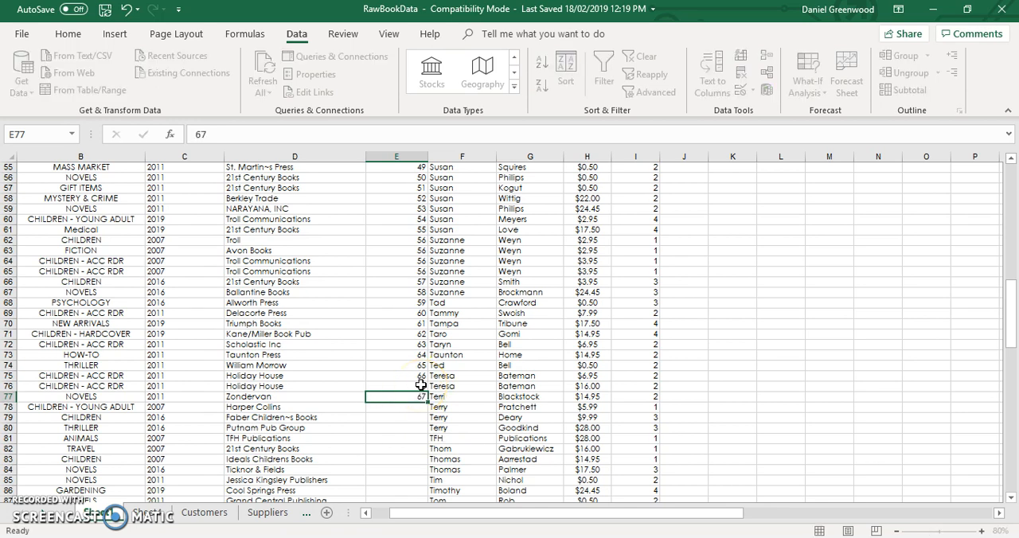
key("Return")
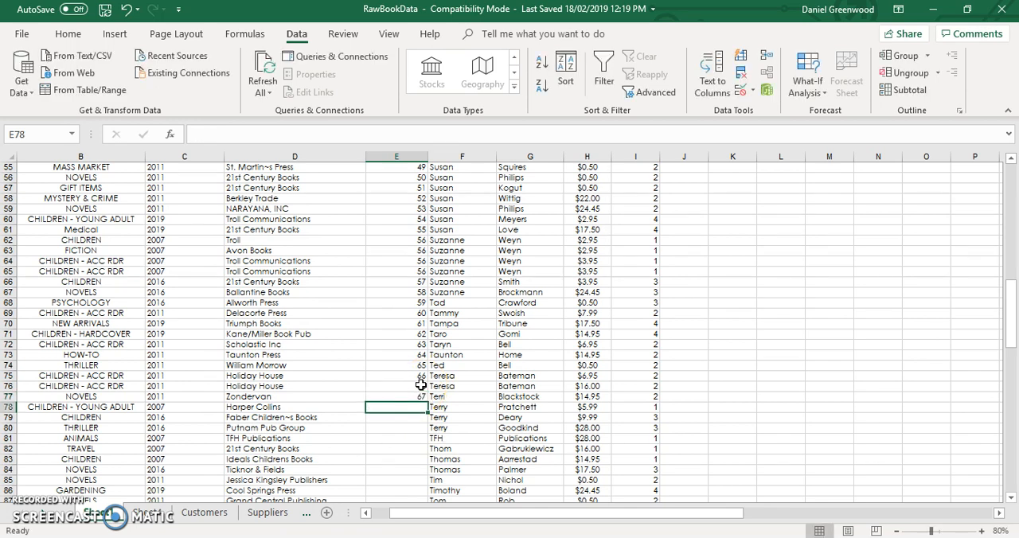
- Extend the AuthorID series from rows 76 and 77 down to 87 in row 97
right_click(414, 387)
left_click(399, 389)
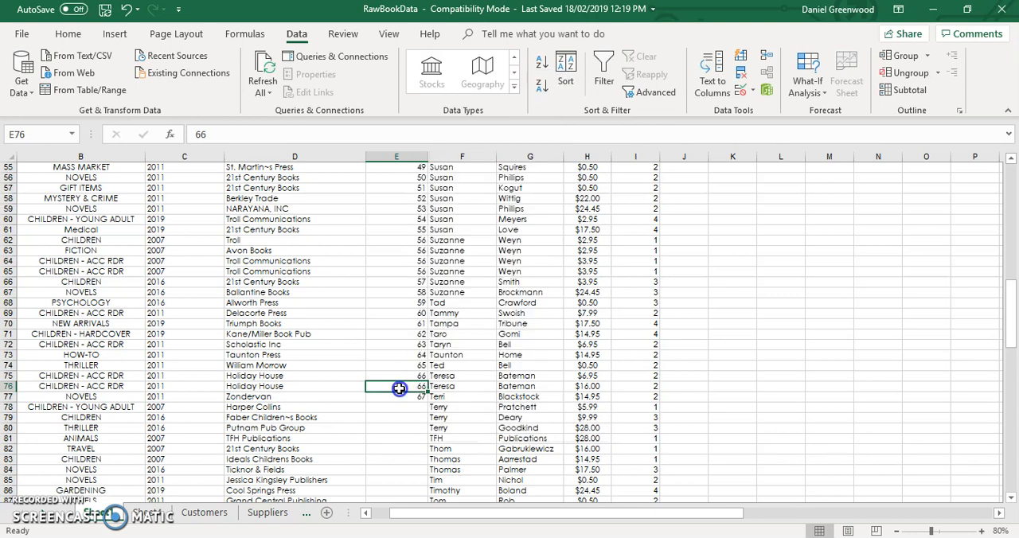
left_click_drag(410, 388, 430, 475)
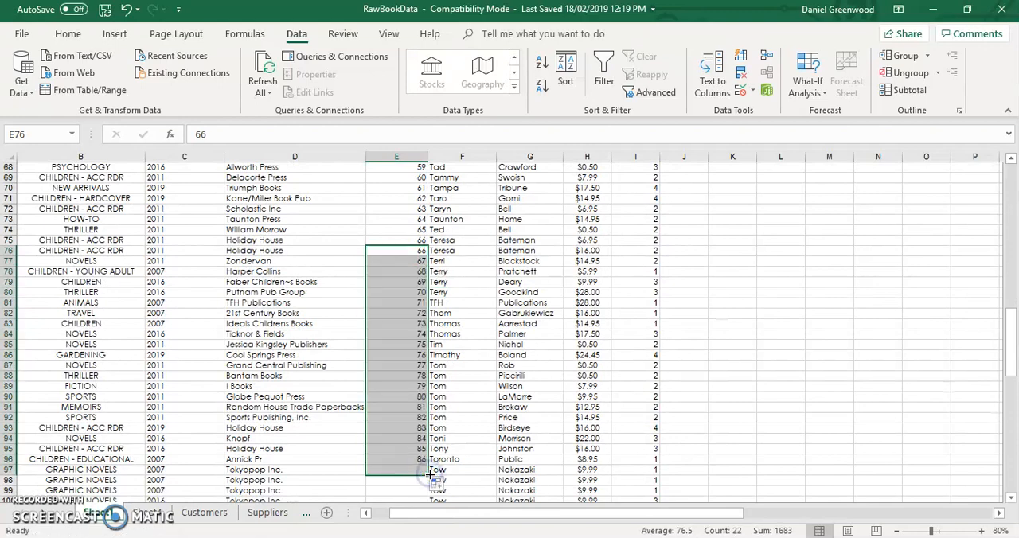
scroll(431, 474, "down", 3)
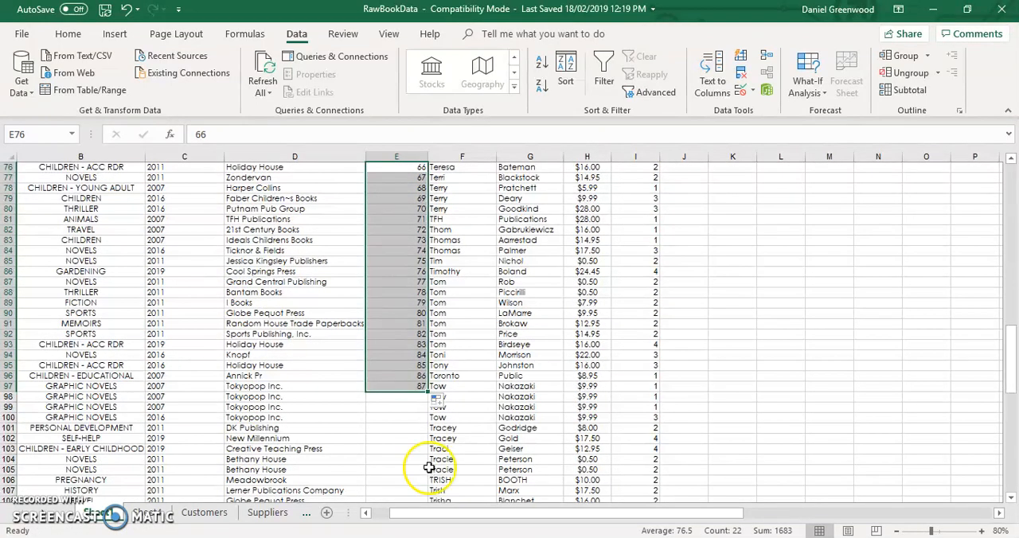
- Give the same author's remaining Tokyopop books in rows 98 to 100 the AuthorID 87
left_click(420, 398)
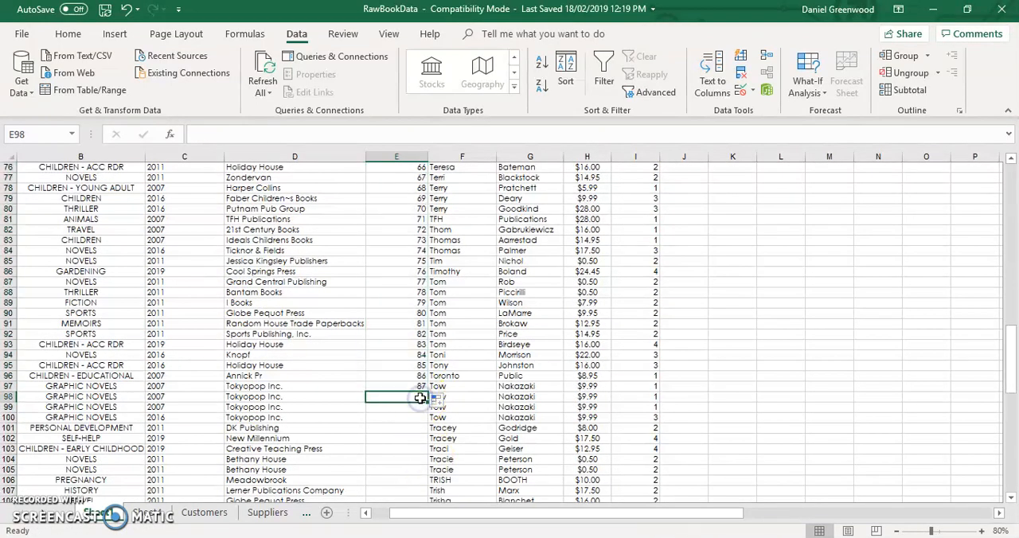
key("Up")
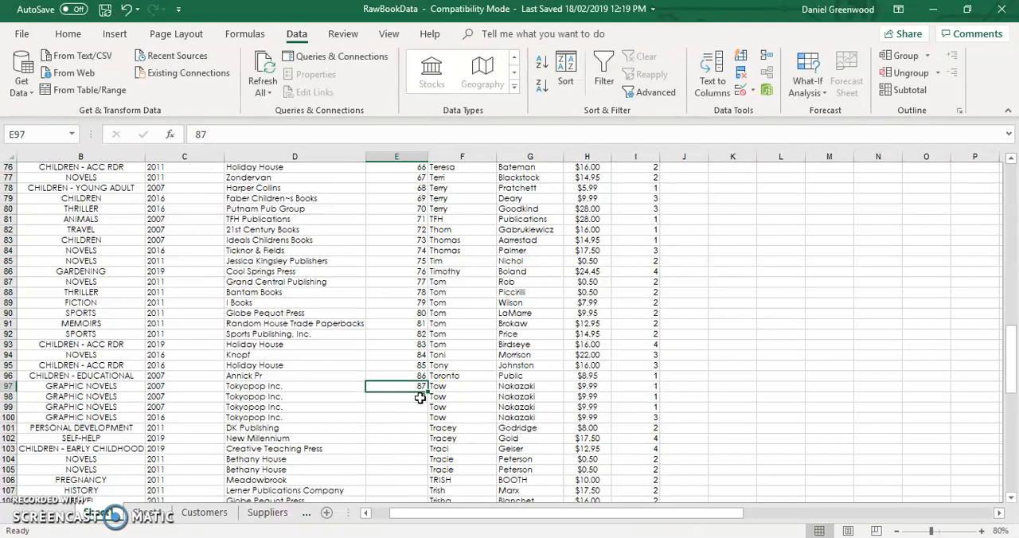
key("Down")
type("87")
key("Return")
type("87")
key("Return")
type("87")
key("Return")
- Enter AuthorID 88 in row 101 and extend the series down to 91 in row 104
type("8")
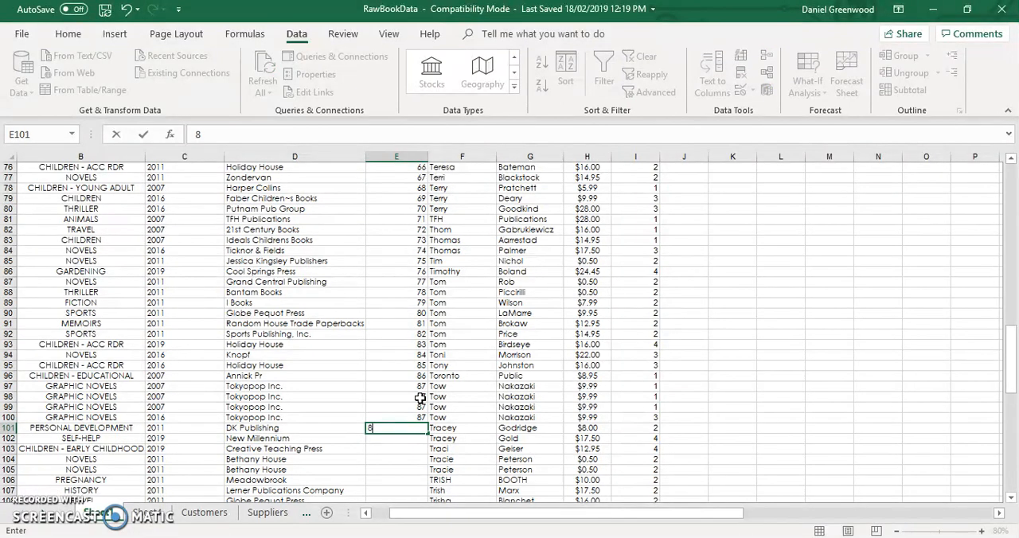
type("8")
key("Return")
key("Up")
key("Up")
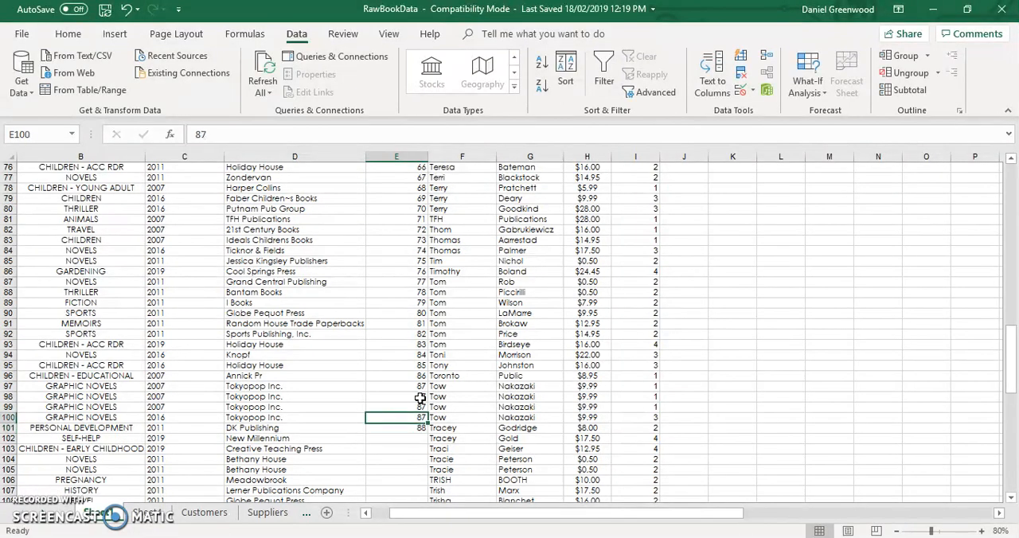
left_click_drag(413, 420, 425, 470)
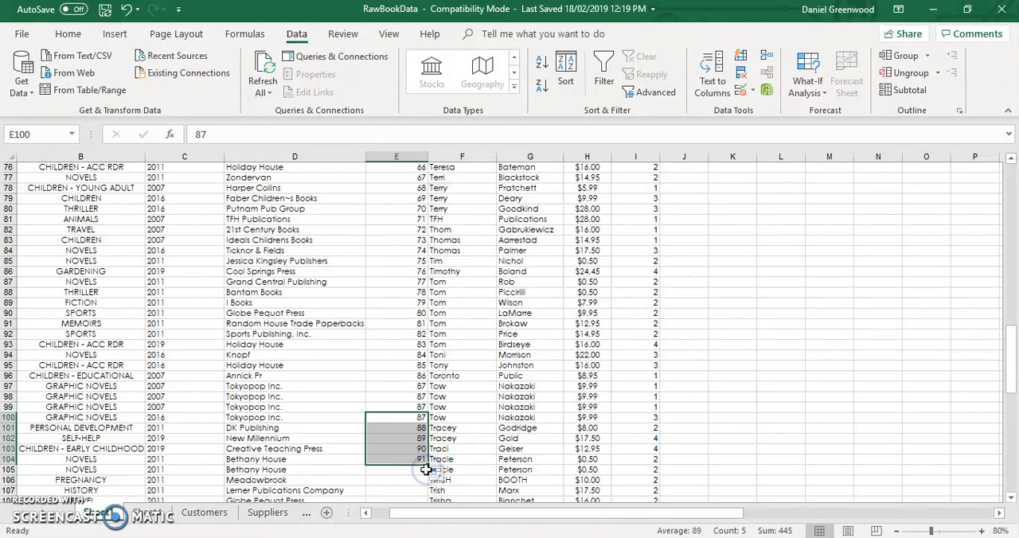
- Give the repeated author's second Bethany House book in row 105 the AuthorID 91
left_click(422, 472)
type("9")
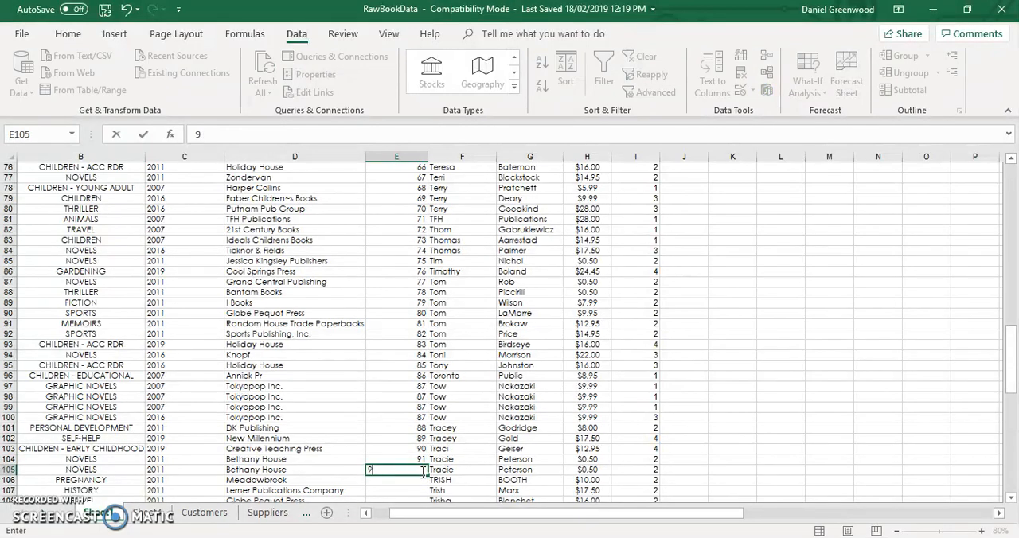
type("1")
key("Return")
- Enter AuthorID 92 in row 106 and extend the series down to 96 in row 110
key("Down")
key("Down")
key("Down")
key("Down")
key("Down")
key("Down")
key("Down")
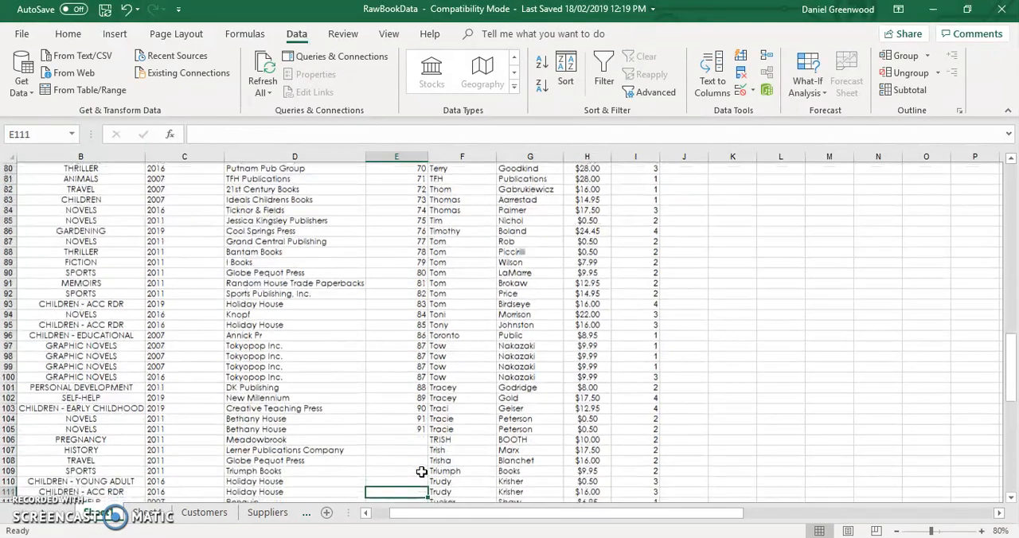
key("Down")
key("Down")
key("Down")
key("Down")
key("Down")
key("Down")
key("Down")
key("Down")
key("Down")
key("Down")
key("Down")
key("Down")
key("Down")
key("Down")
key("Down")
key("Down")
key("Down")
key("Down")
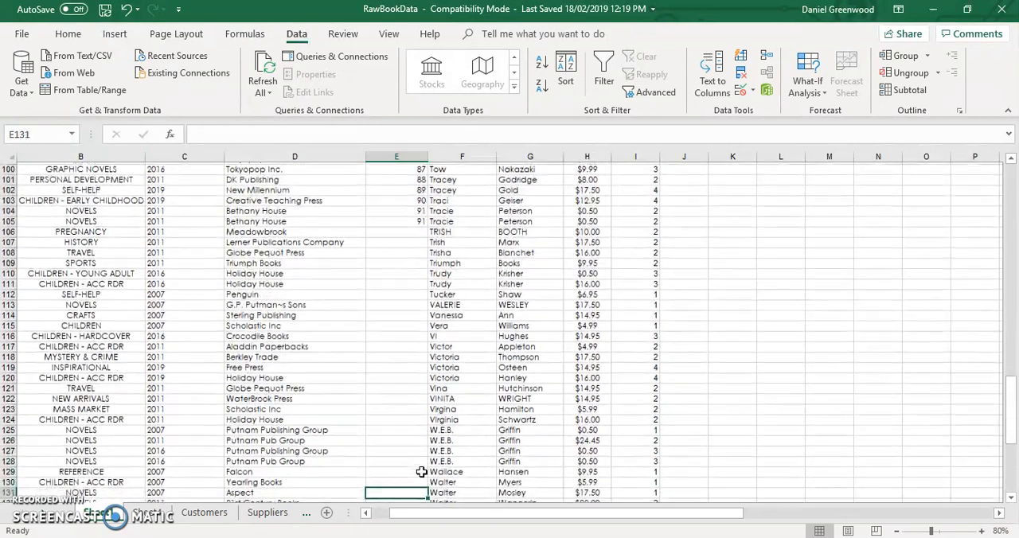
left_click(416, 231)
type("92")
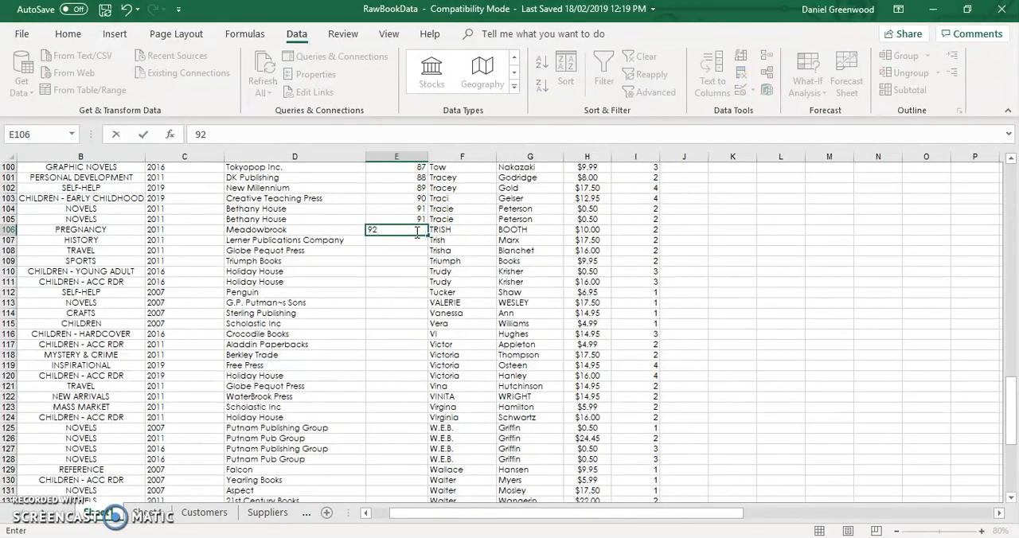
left_click(402, 261)
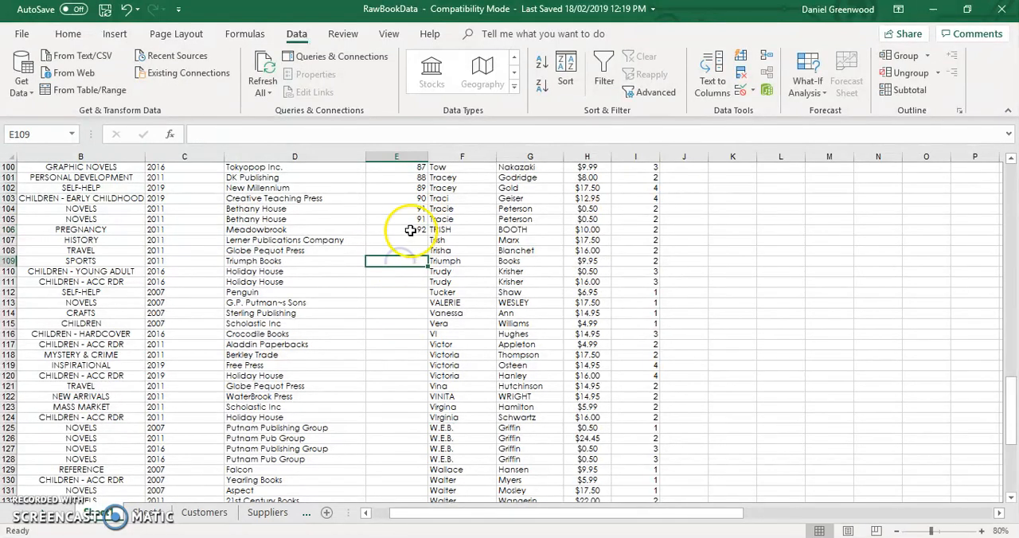
left_click_drag(417, 218, 418, 281)
- Give the repeated author's second Holiday House book in row 111 the AuthorID 96
left_click(411, 283)
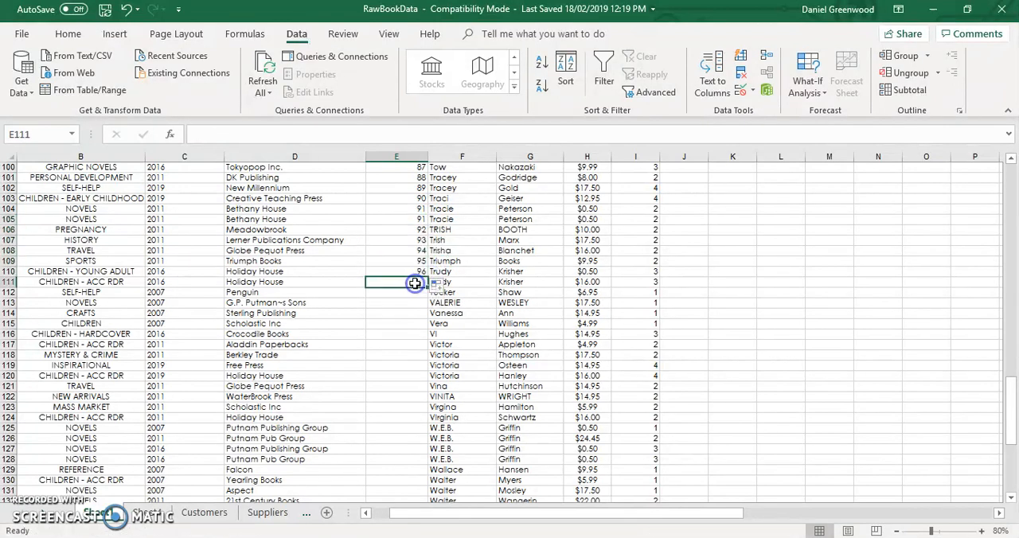
type("96")
key("Return")
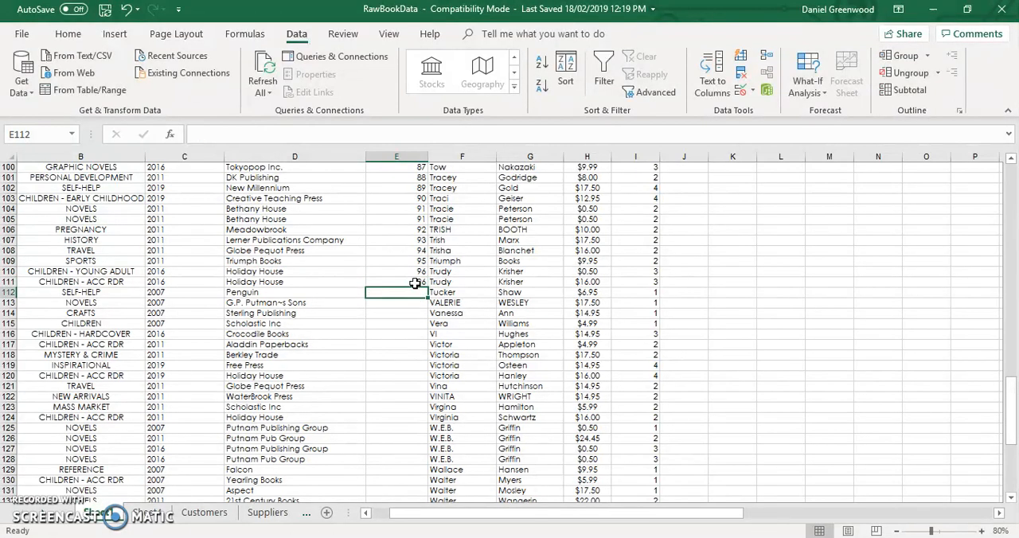
- Enter AuthorID 97 in row 112 and extend the series down to 110 in row 125
type("97")
key("Return")
key("Up")
key("Up")
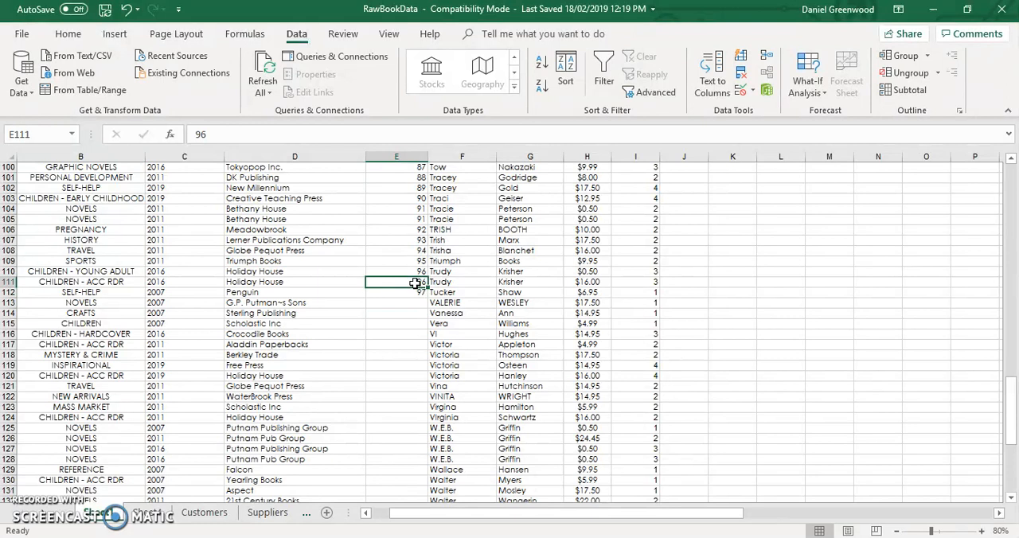
left_click_drag(415, 283, 425, 425)
left_click_drag(424, 433, 421, 440)
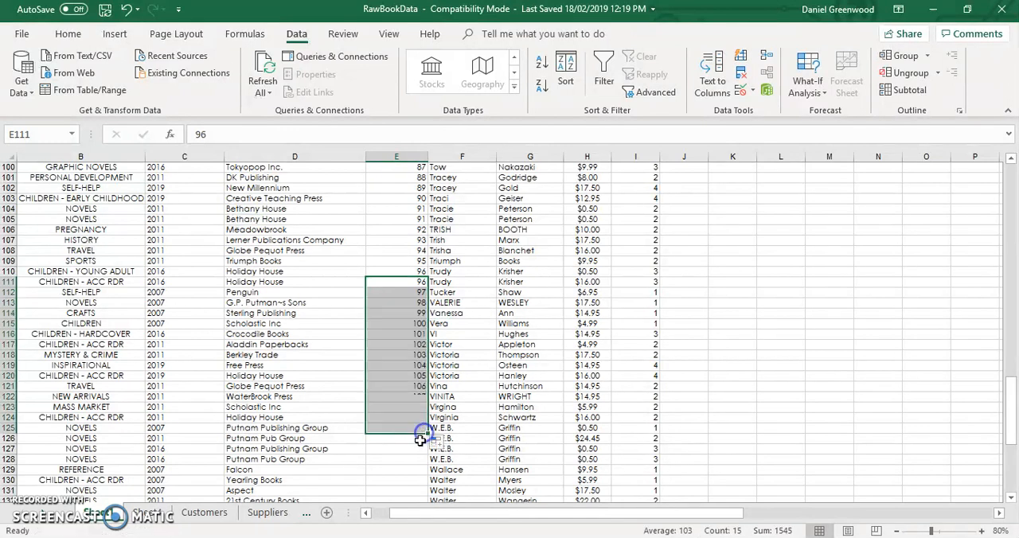
- Give the same author's books in rows 126 to 128 the AuthorID 110
left_click(419, 443)
type("1")
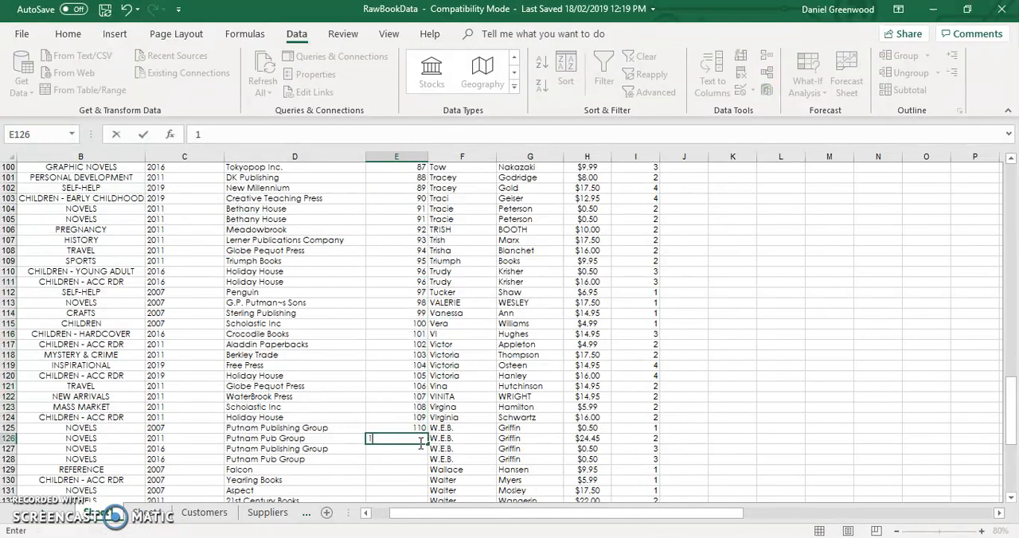
type("10")
key("ctrl+Return")
left_click_drag(419, 430, 421, 472)
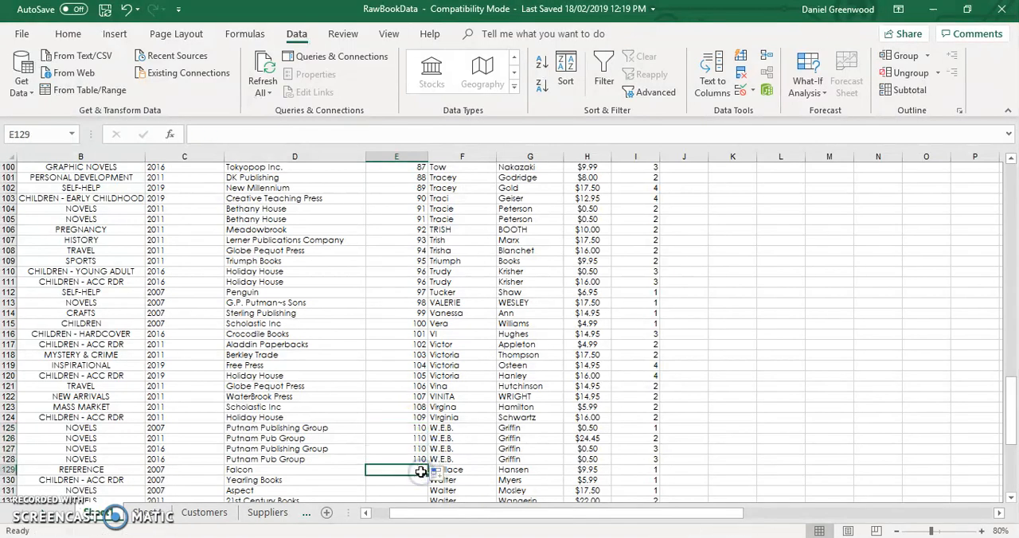
- Enter AuthorID 111 in row 129 and extend the series down to 118 in row 136
left_click(422, 472)
type("11")
key("ctrl+Return")
left_click_drag(420, 462, 423, 405)
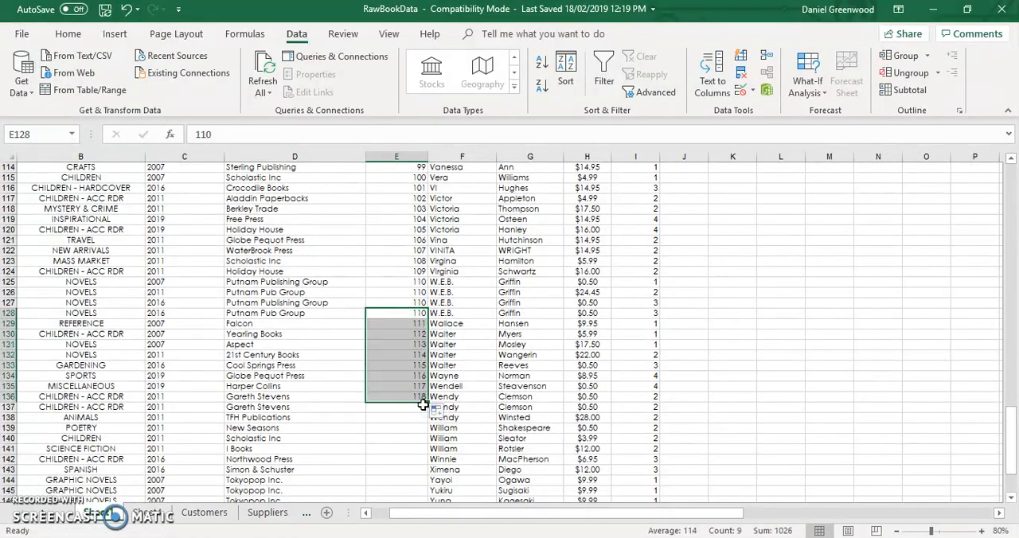
- Give the repeated author's second Gareth Stevens book in row 137 the AuthorID 118
left_click(416, 411)
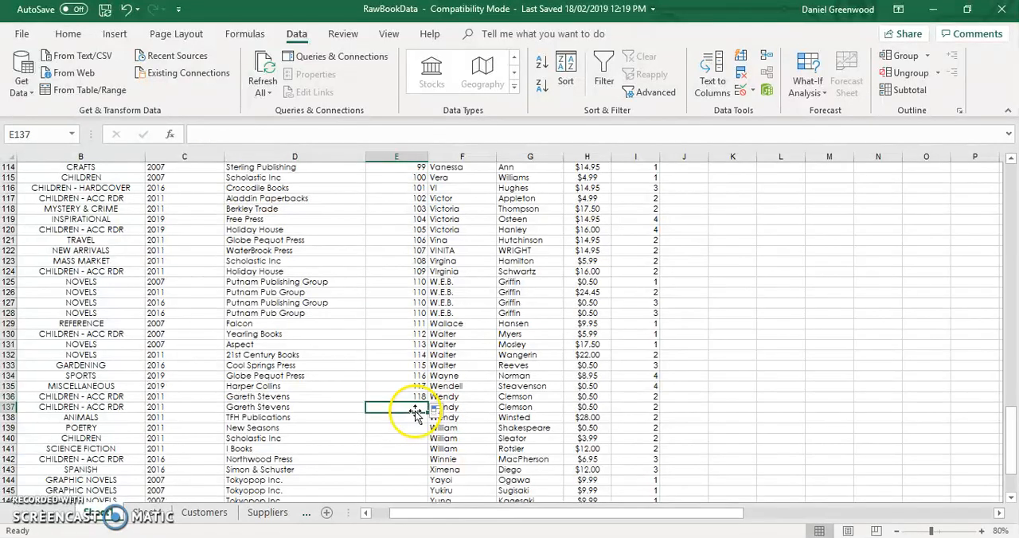
type("119")
key("Return")
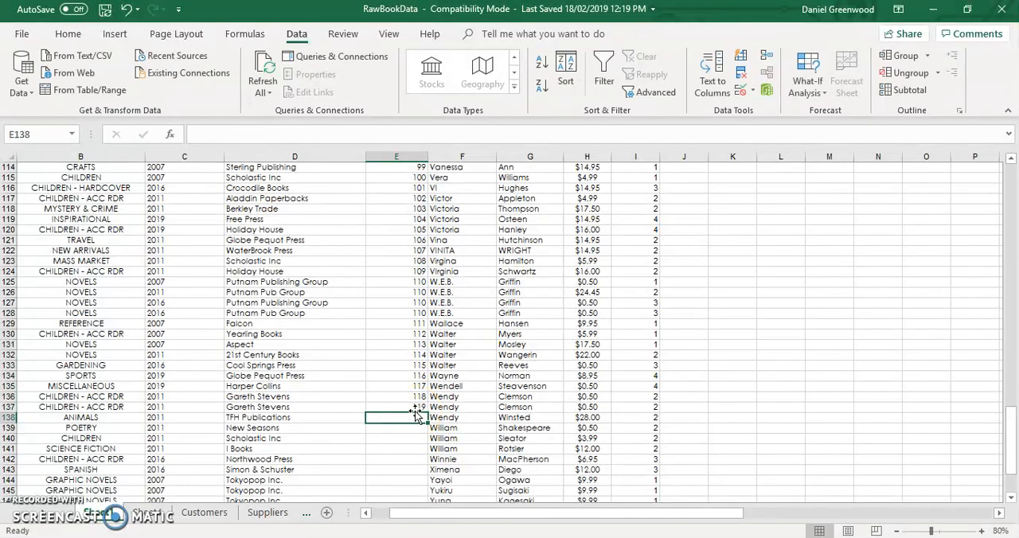
left_click(421, 406)
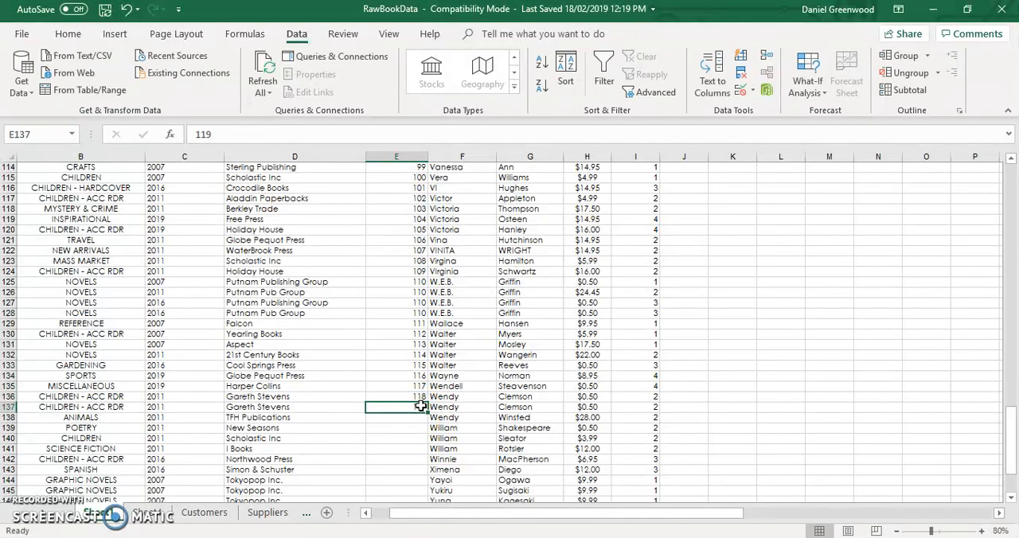
key("Return")
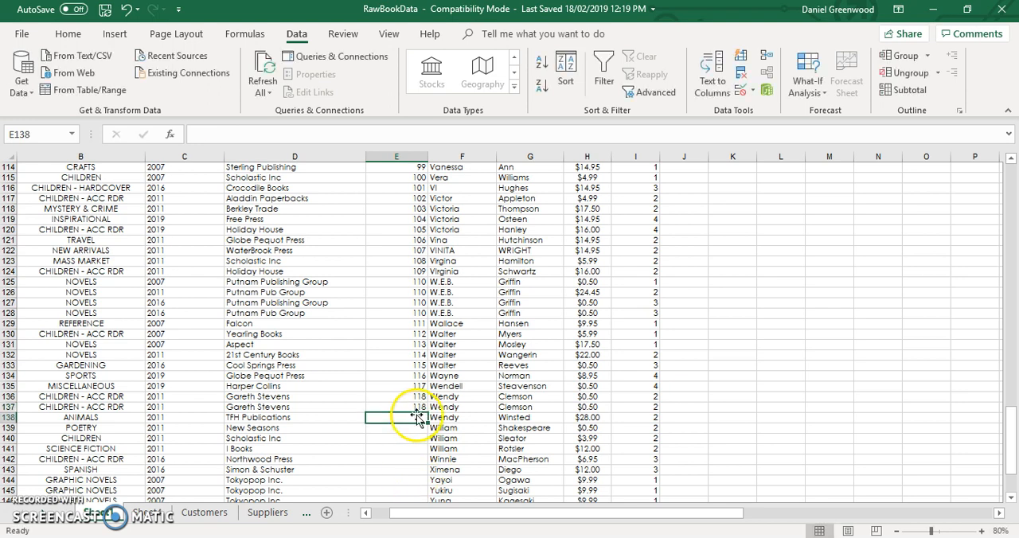
- Enter AuthorID 119 in row 138 and extend the series down to 127 in row 146
type("119")
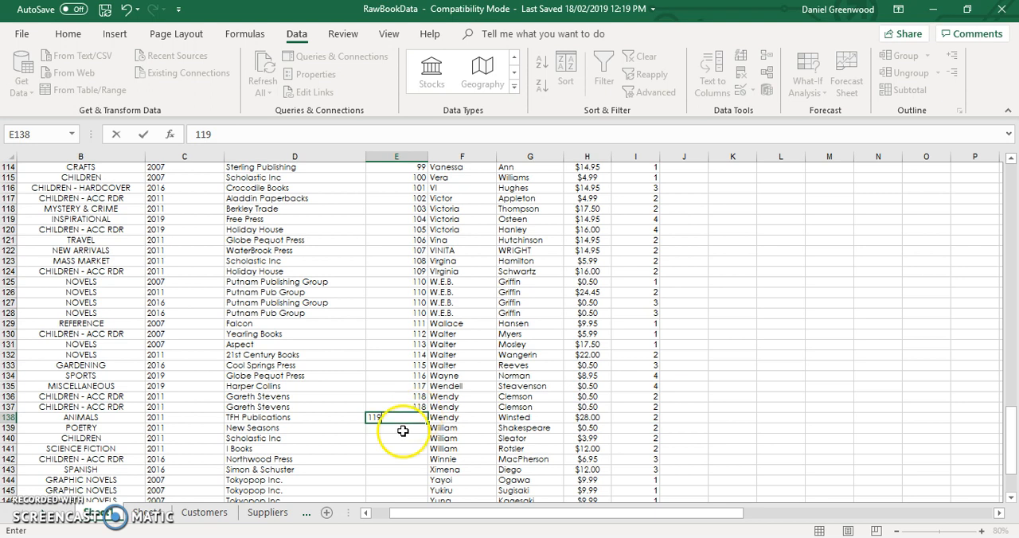
left_click(401, 436)
left_click_drag(409, 404, 421, 441)
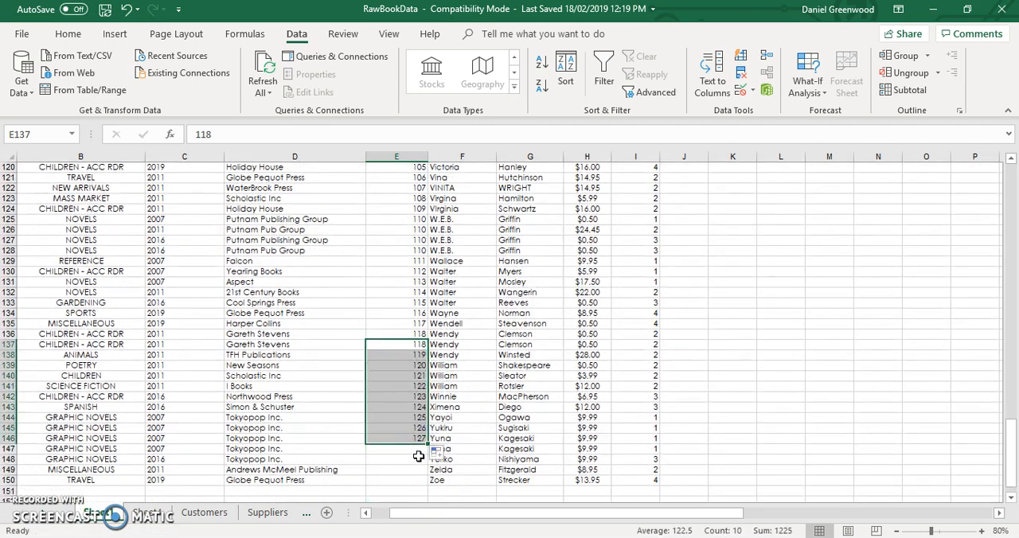
- Give the repeated author's book in row 147 the AuthorID 127, and enter 128, 129 and 130 in rows 148 to 150
left_click(419, 451)
type("127")
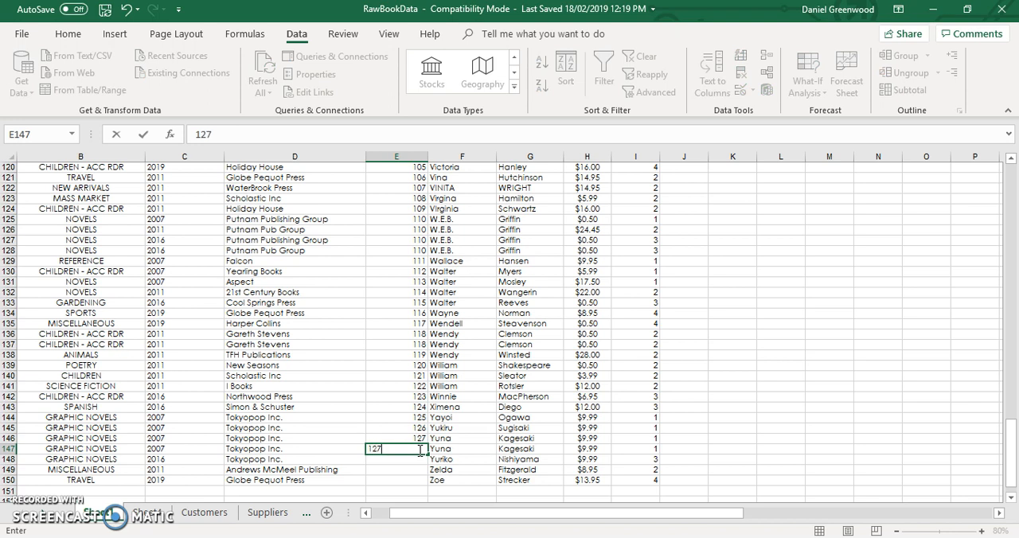
key("Return")
type("128")
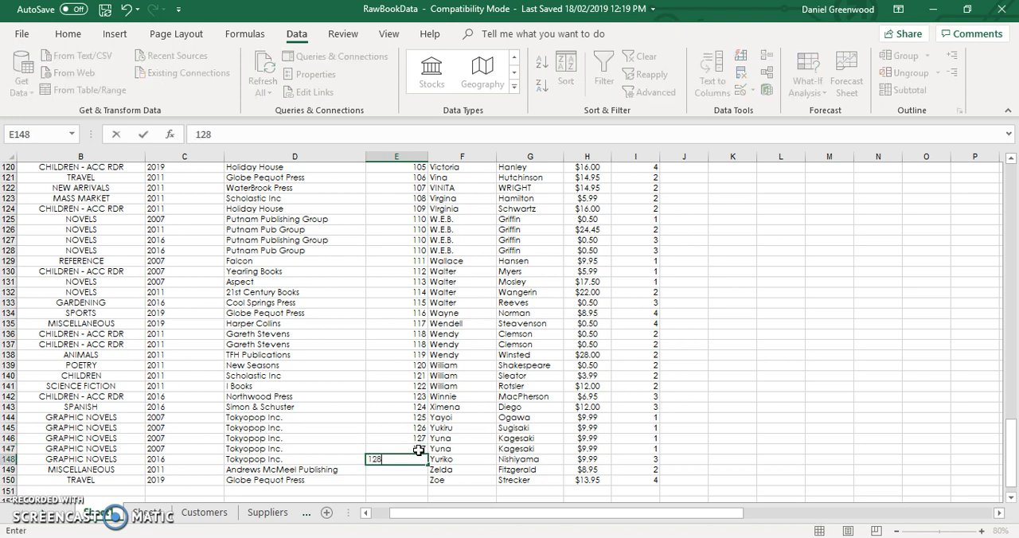
key("Return")
type("129")
key("Return")
type("130")
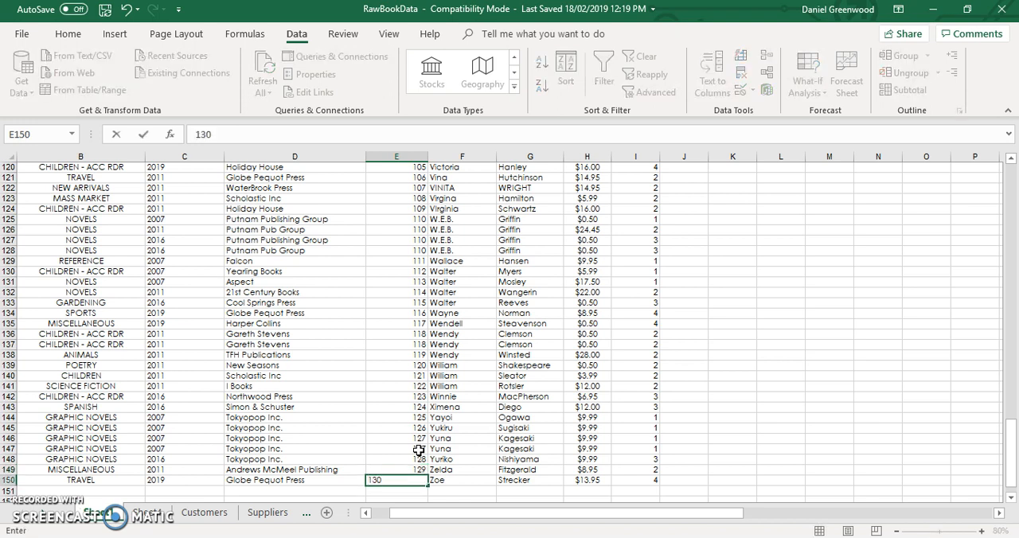
key("Return")
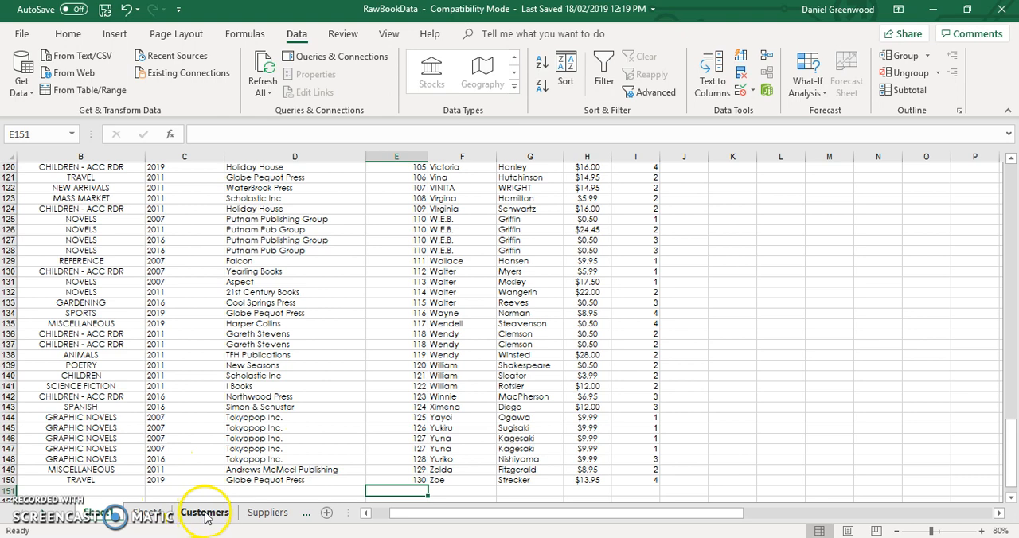
- Check the end of the deduplicated author name list and rename its worksheet Author
left_click(153, 514)
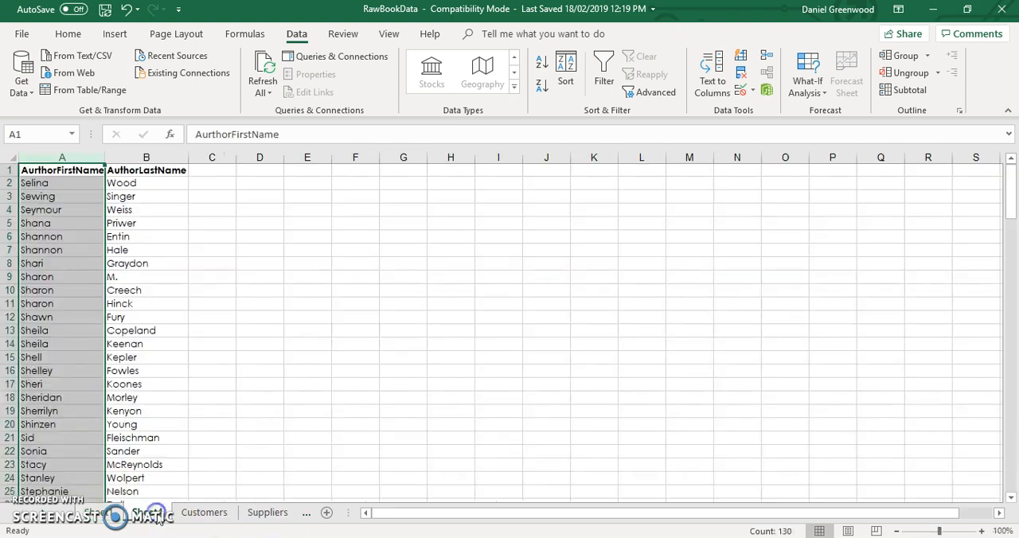
scroll(66, 307, "down", 20)
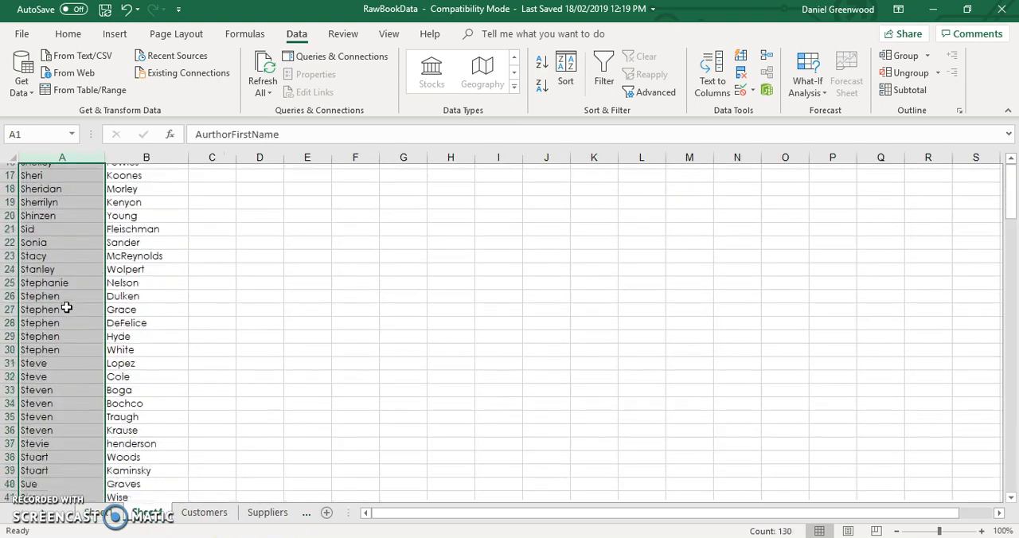
scroll(66, 307, "down", 20)
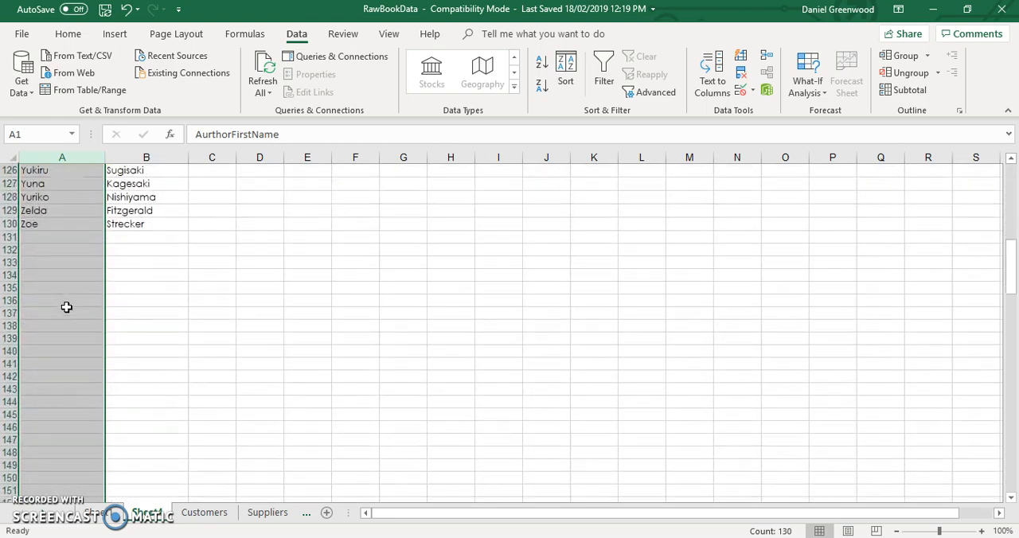
left_click(63, 226)
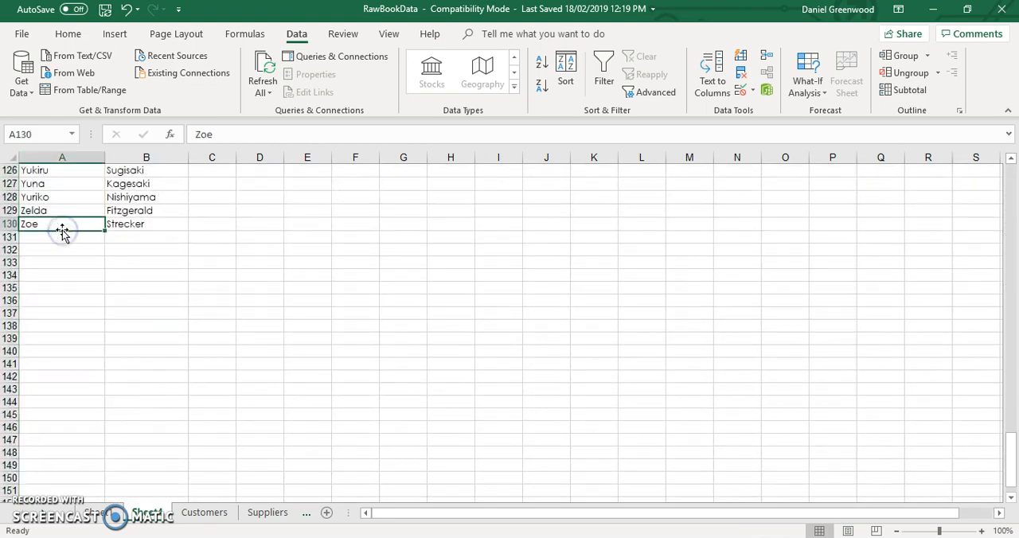
scroll(63, 232, "up", 20)
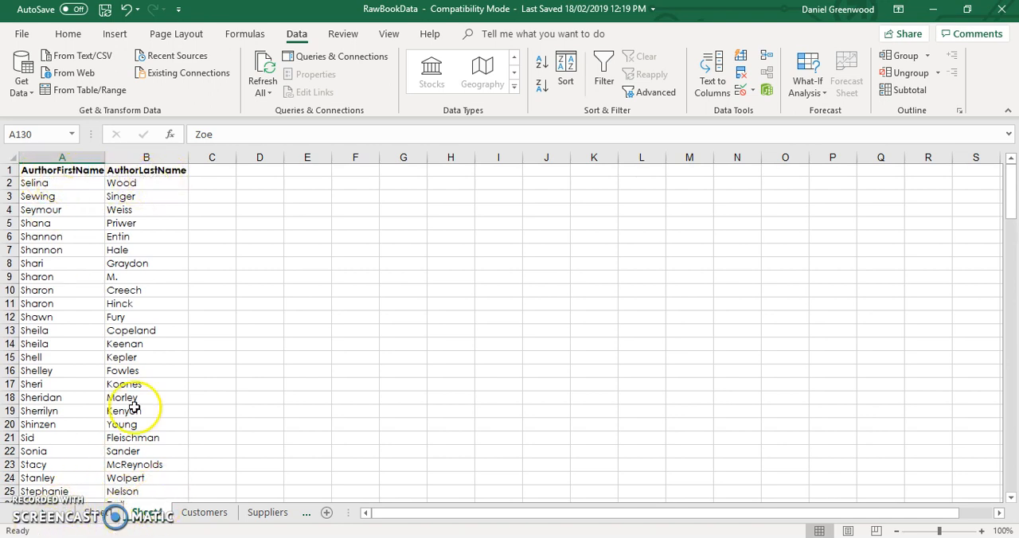
double_click(148, 517)
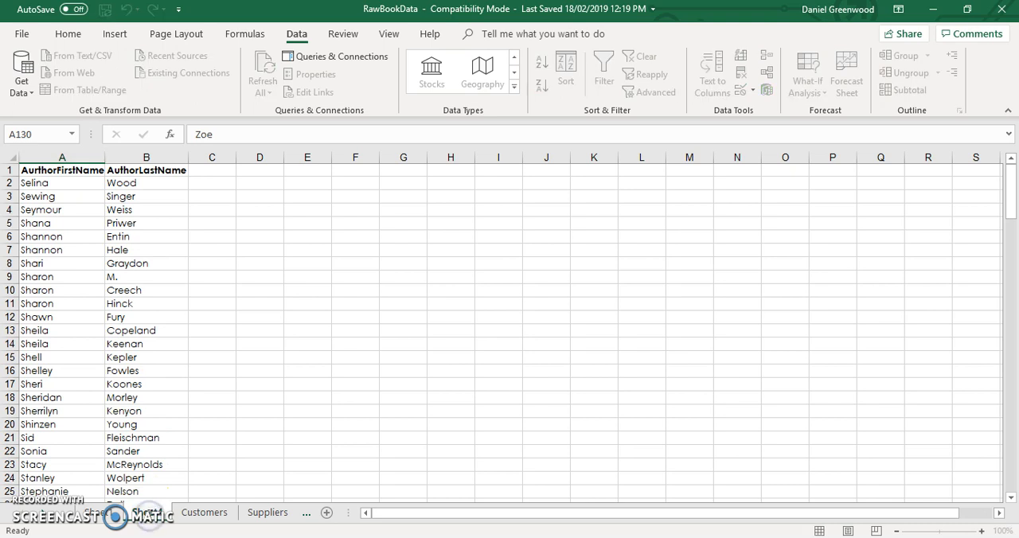
key("BackSpace")
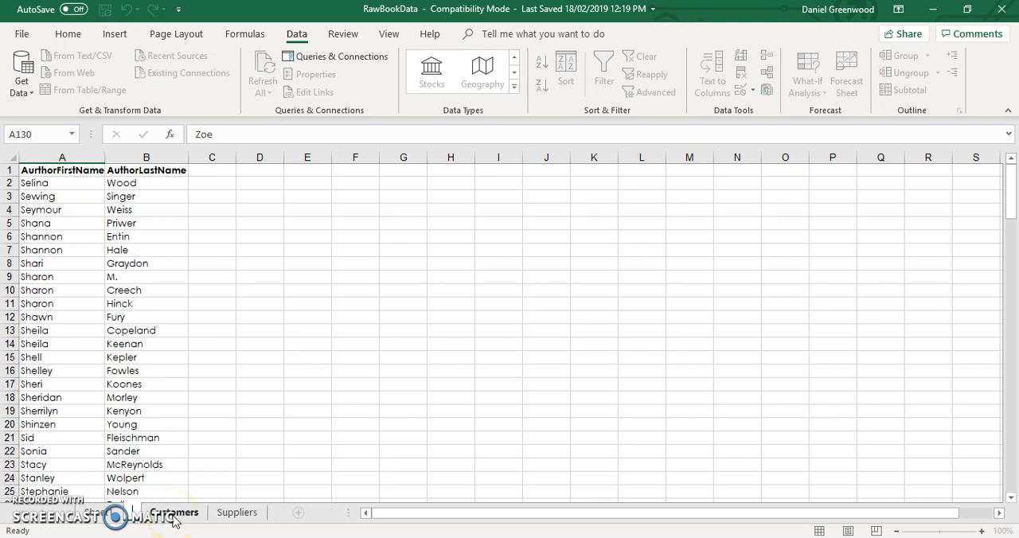
type("Author")
key("Return")
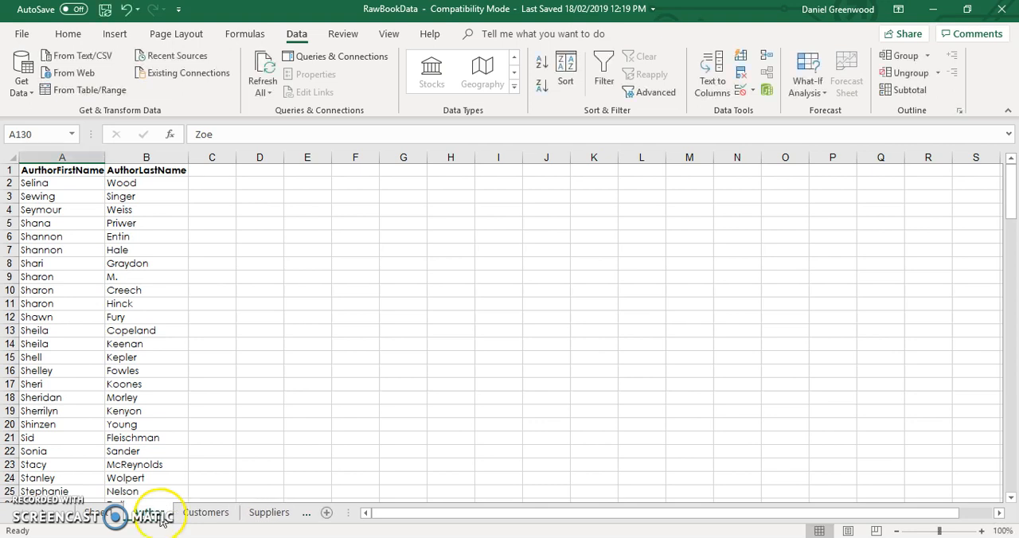
- Rename the worksheet holding the main book data as Books
left_click(102, 514)
double_click(102, 514)
type("Books")
key("Return")
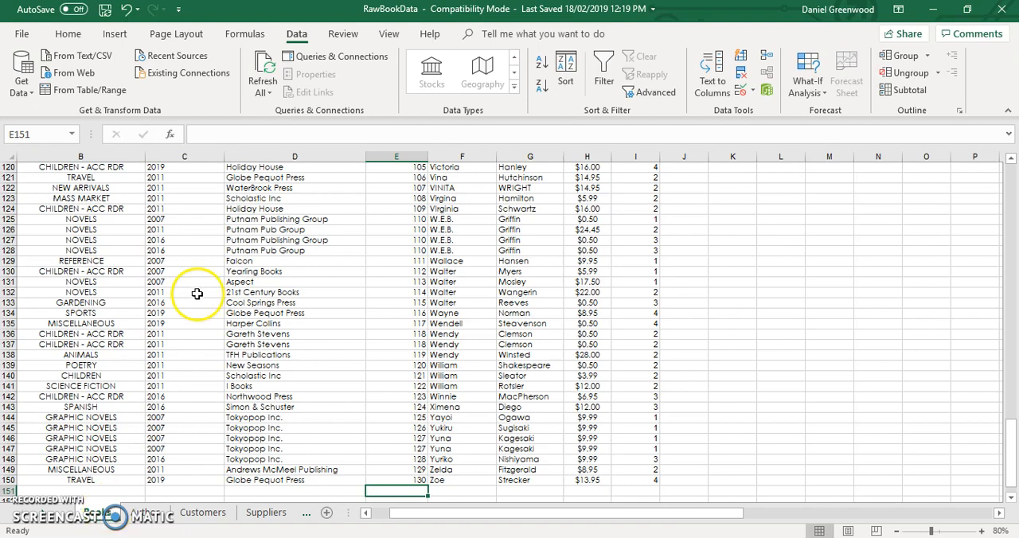
- Delete the AuthorFirstName and AuthorLastName columns from the Books worksheet
left_click(541, 239)
scroll(541, 239, "up", 20)
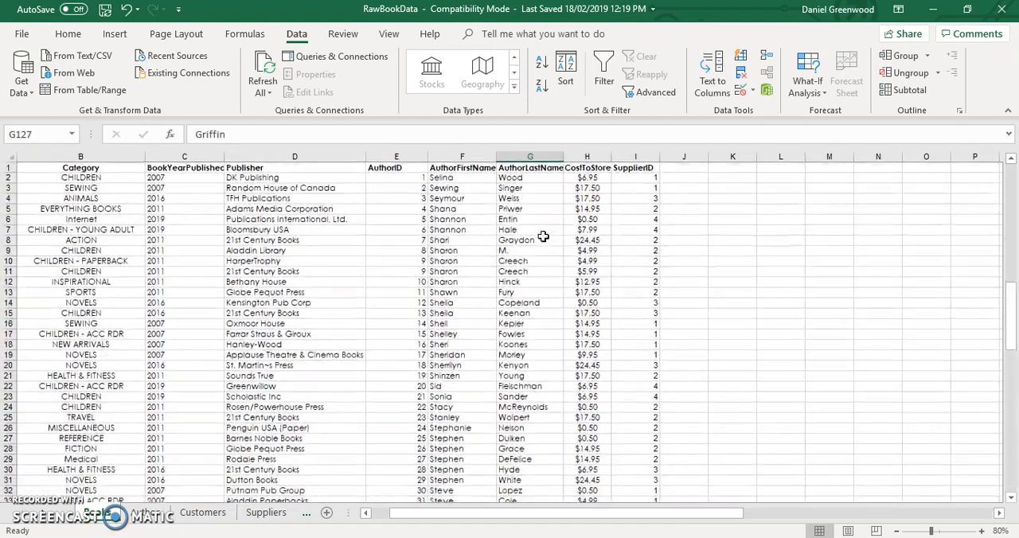
left_click_drag(462, 157, 518, 153)
right_click(518, 155)
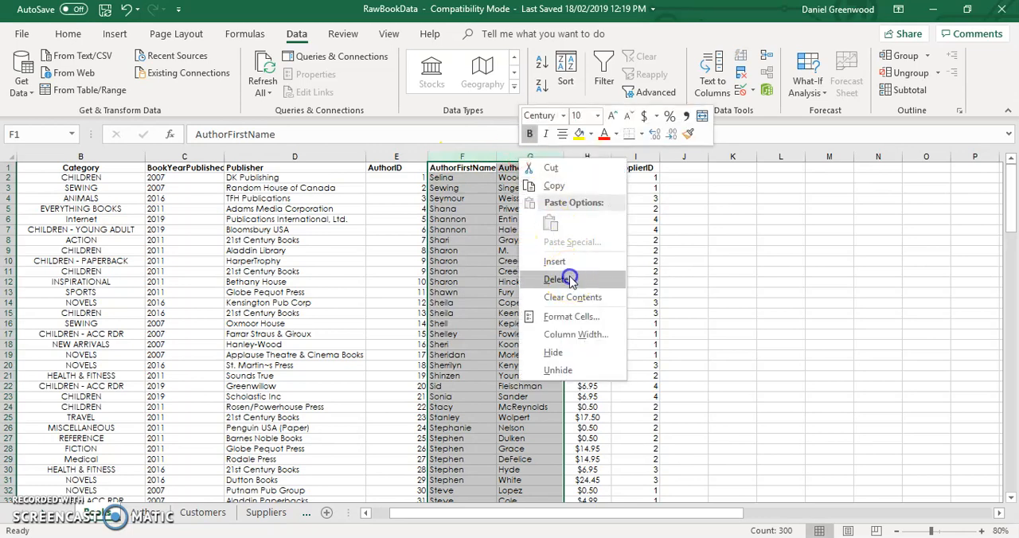
left_click(597, 278)
- Switch to Access and start a blank database with the file name demoBooks
key("super")
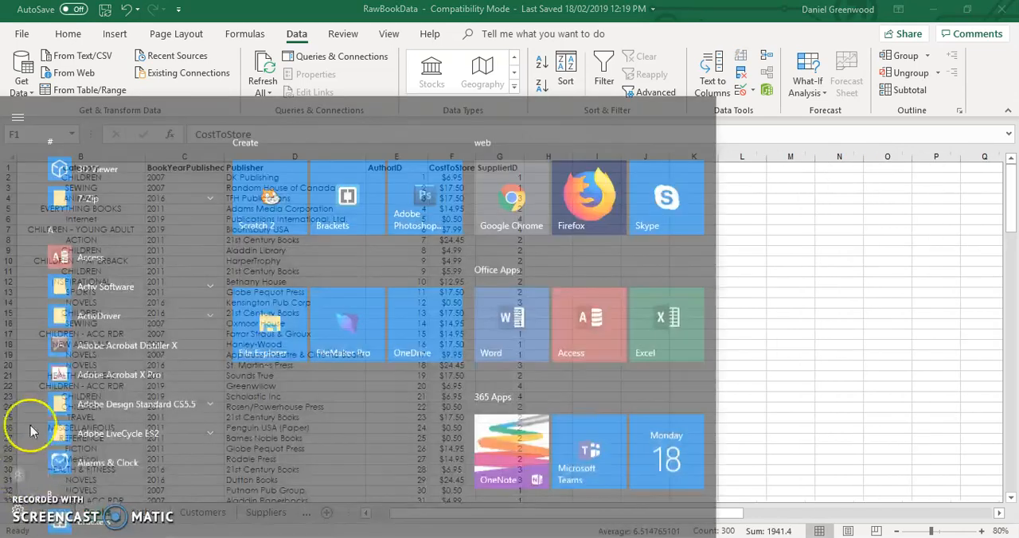
left_click(103, 196)
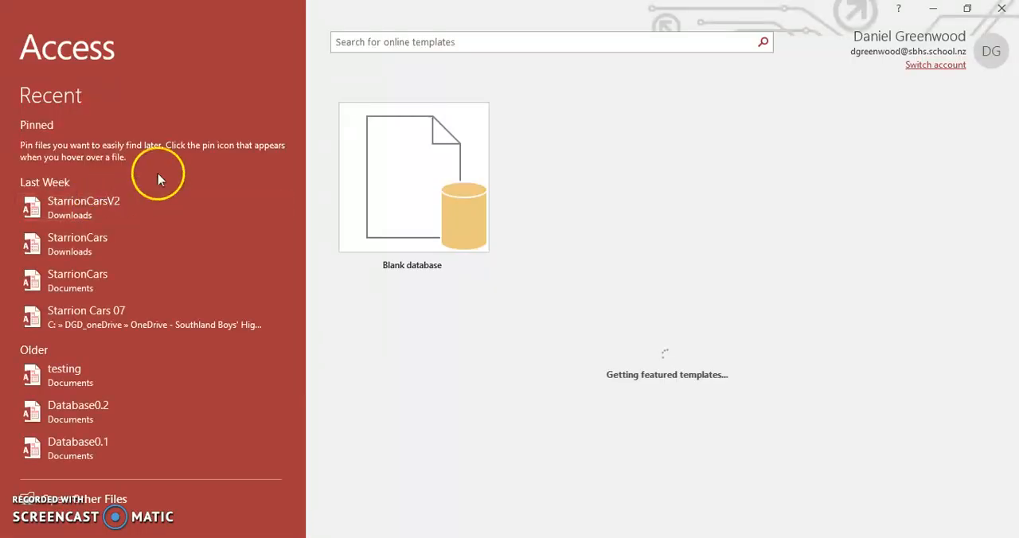
left_click(408, 159)
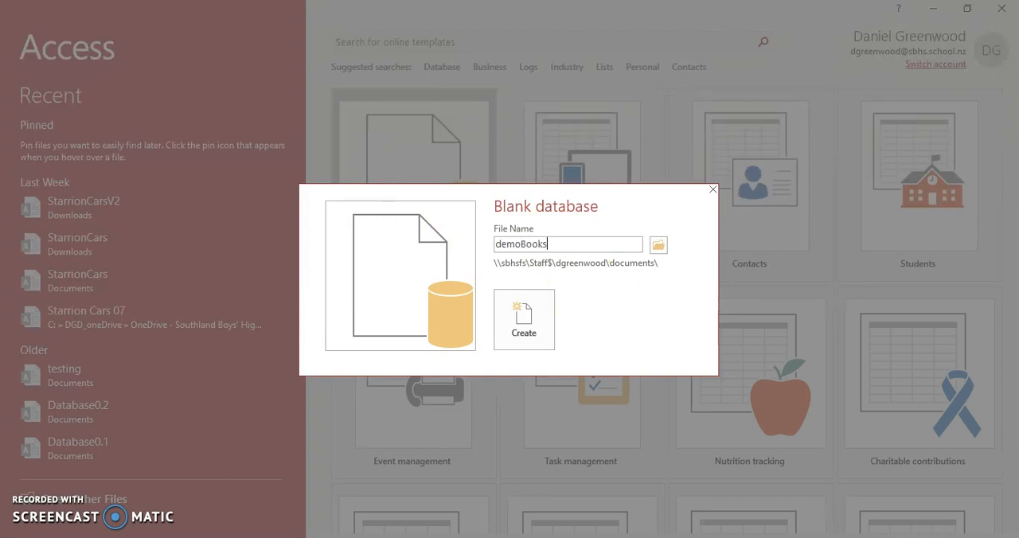
- Choose the DigitalTech\database folder on OneDrive as the save location and create the demoBooks database there
left_click(659, 244)
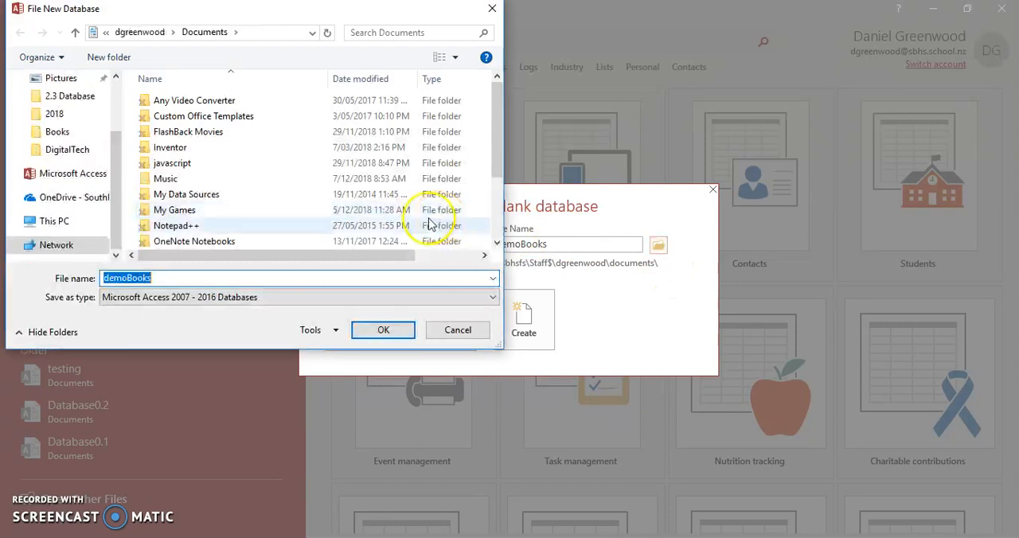
left_click_drag(119, 226, 118, 157)
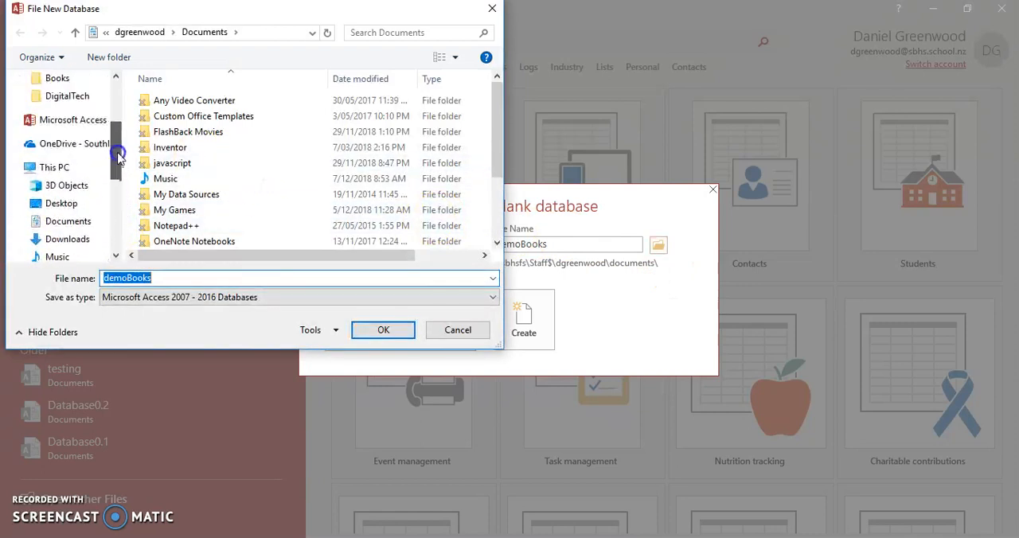
left_click(33, 144)
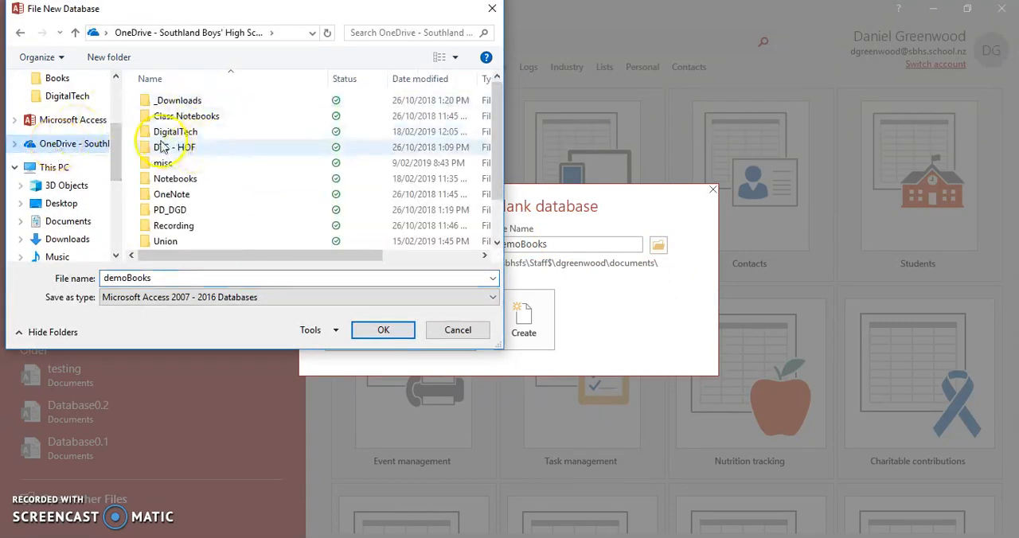
double_click(147, 131)
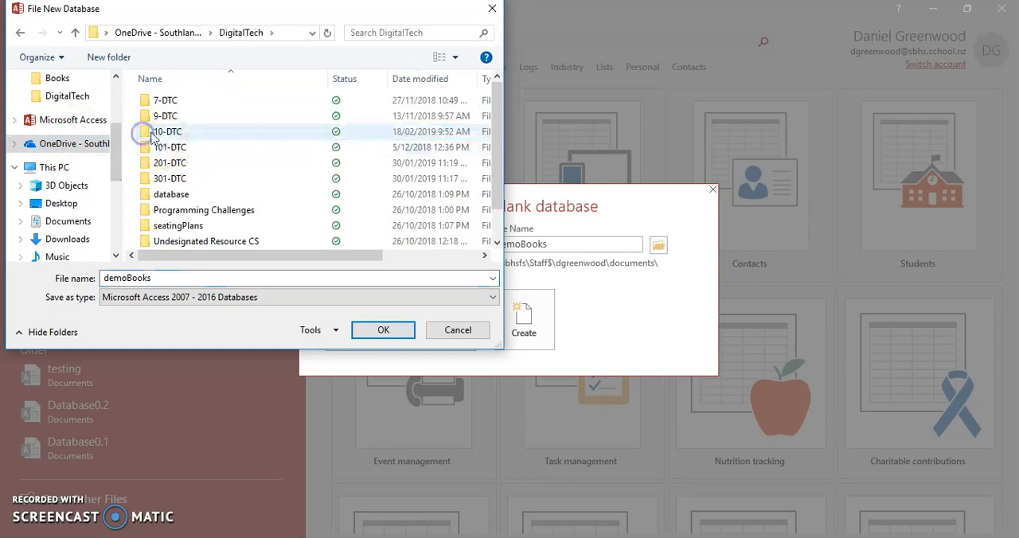
double_click(147, 196)
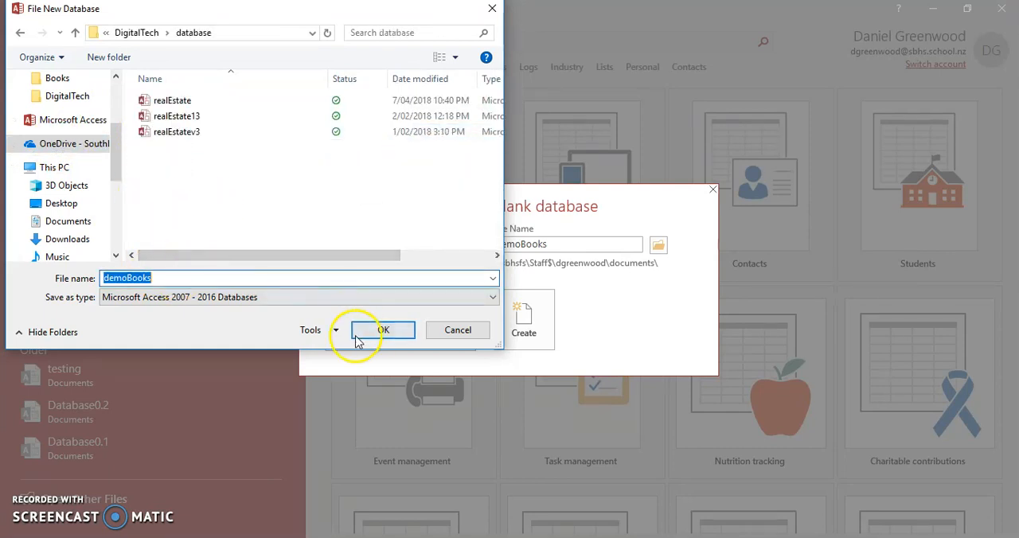
left_click(359, 338)
left_click(532, 321)
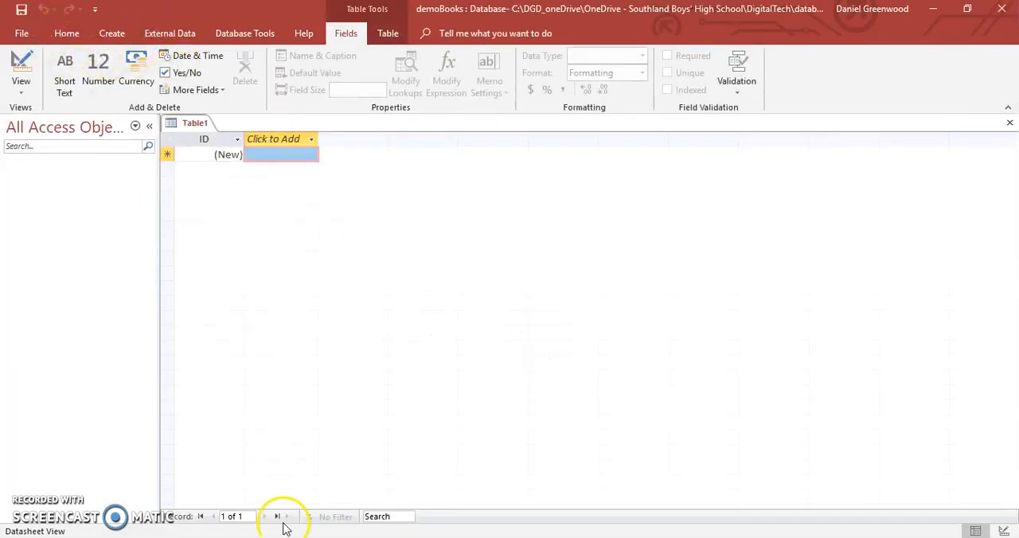
- Return to the RawBookData workbook in Excel, save it under the new name dataFixe, and close it
key("alt+Tab")
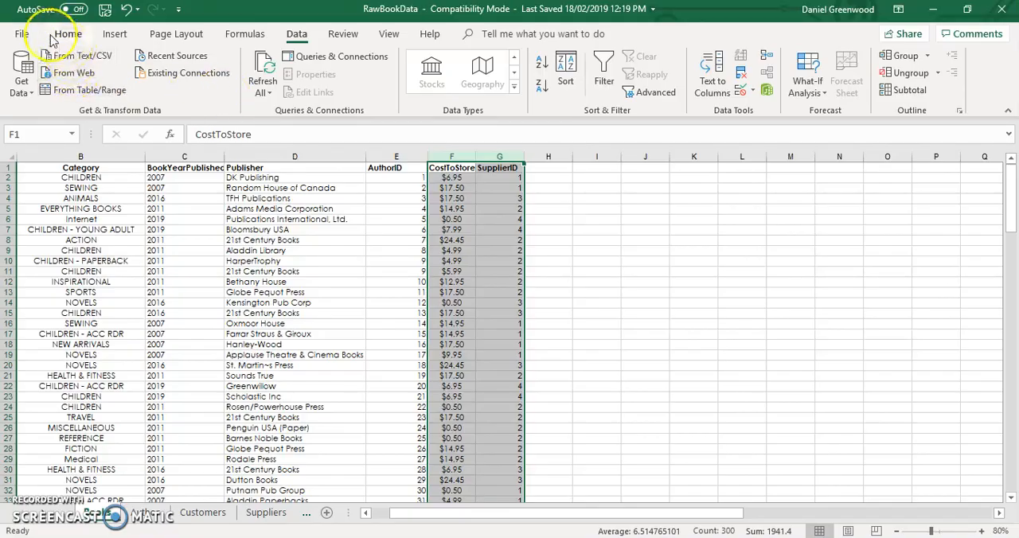
left_click(22, 34)
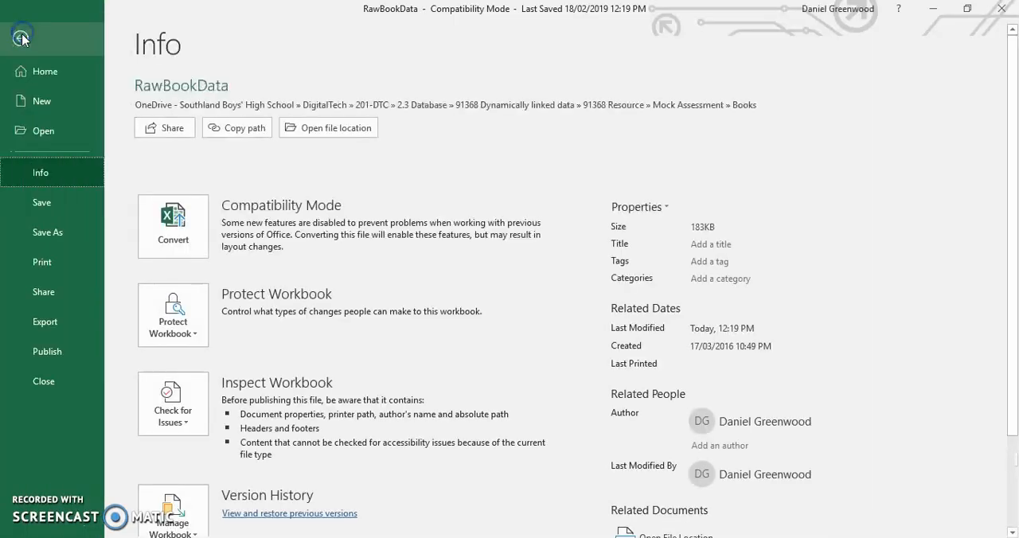
left_click(59, 233)
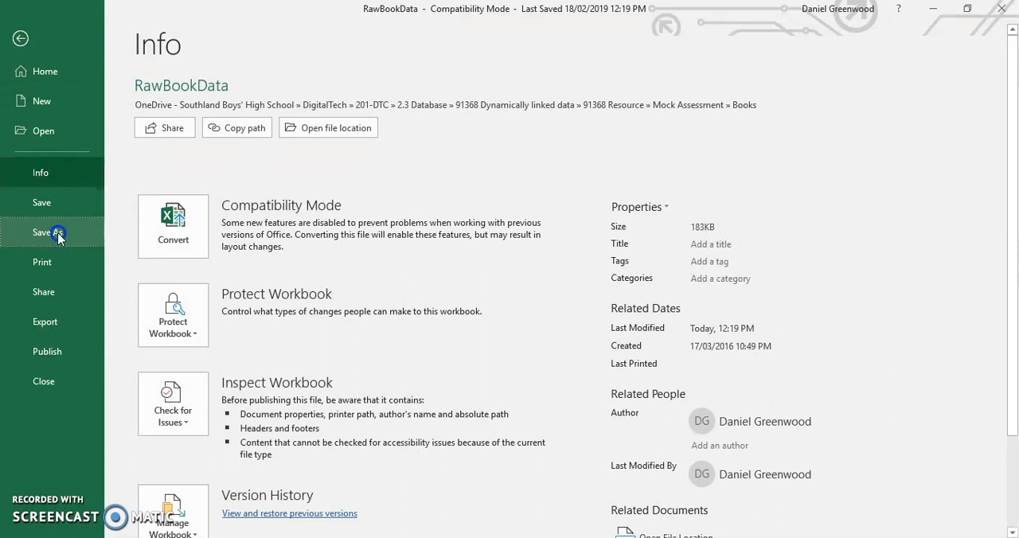
left_click(39, 259)
left_click(48, 233)
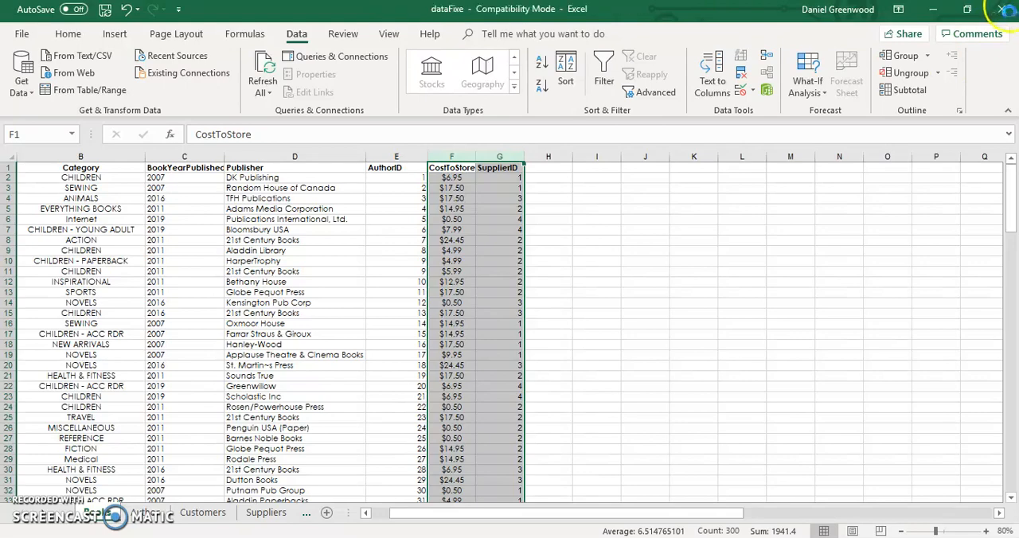
left_click(1005, 13)
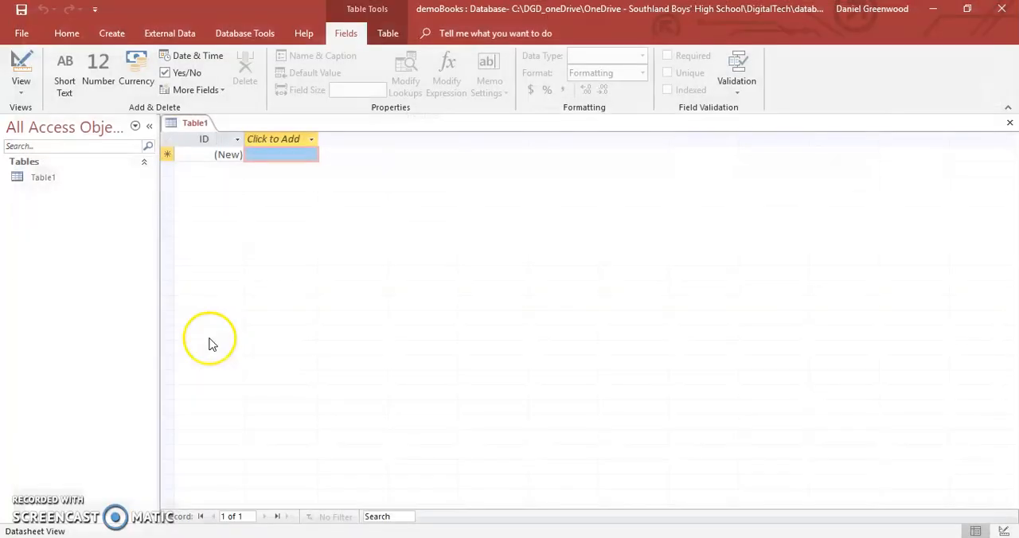
- Start an Excel spreadsheet import into a new table in demoBooks and browse for the source file
left_click(172, 33)
left_click(26, 72)
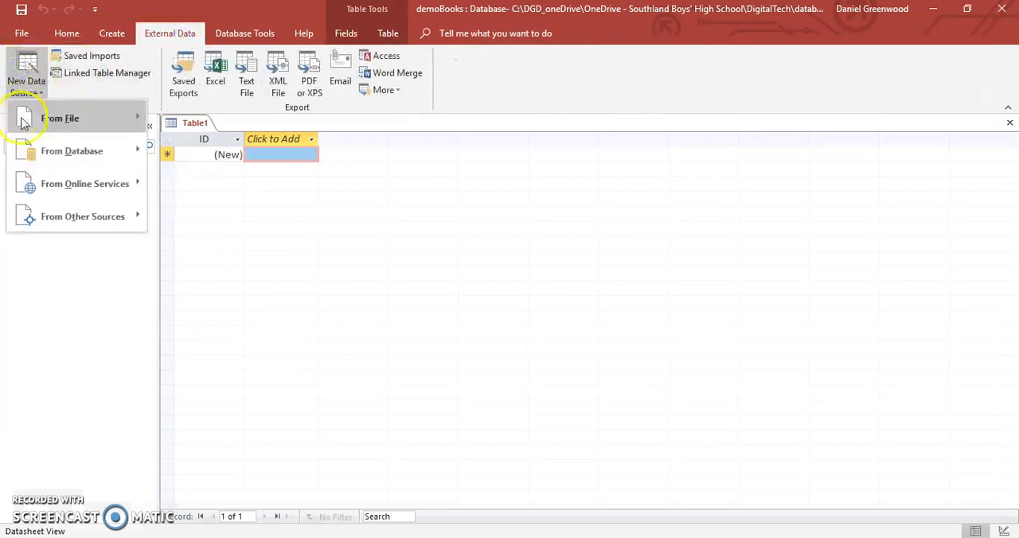
mouse_move(48, 118)
left_click(159, 121)
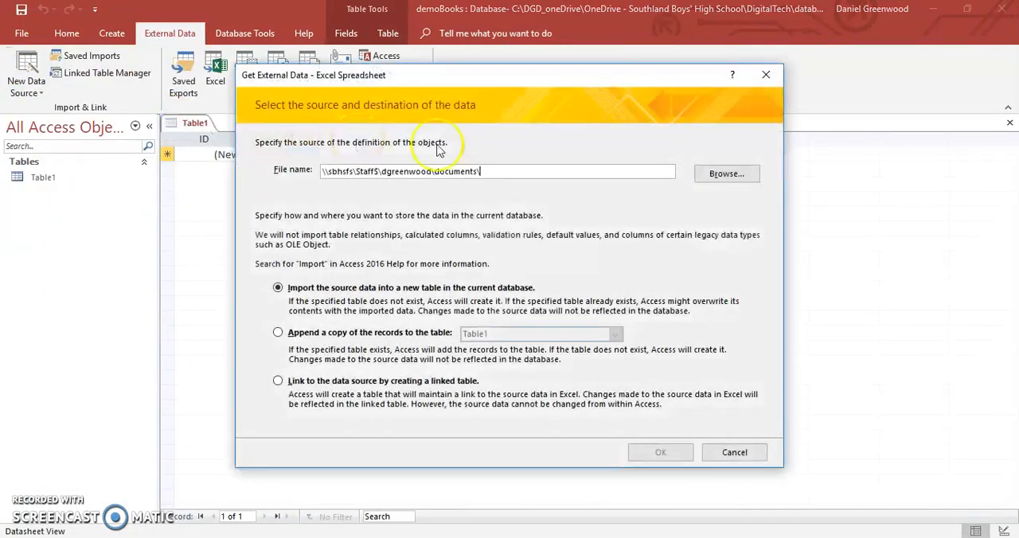
left_click(725, 172)
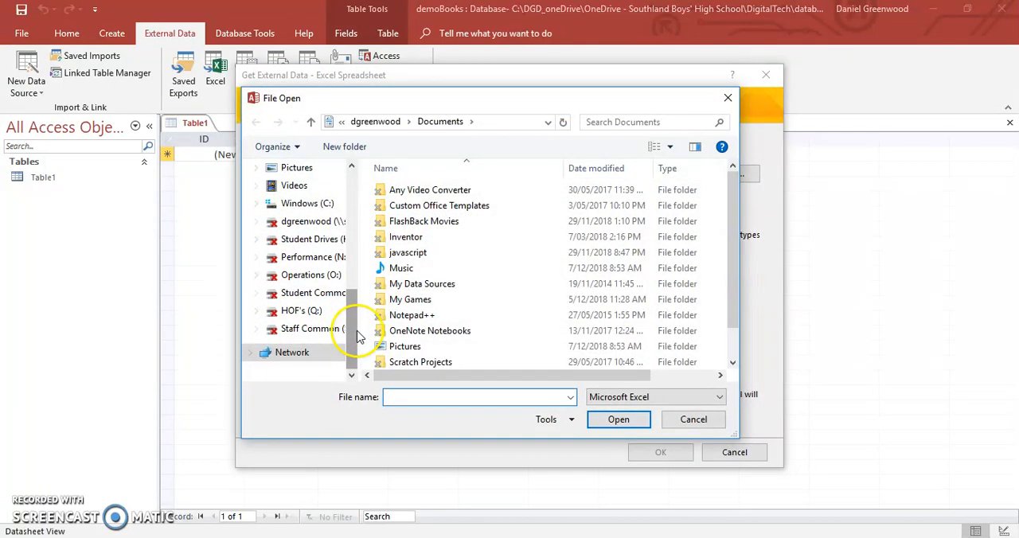
- Go to the Mock Assessment\Books folder using the path from its File Explorer window, and choose dataFixe as the import source
left_click(189, 537)
left_click(642, 111)
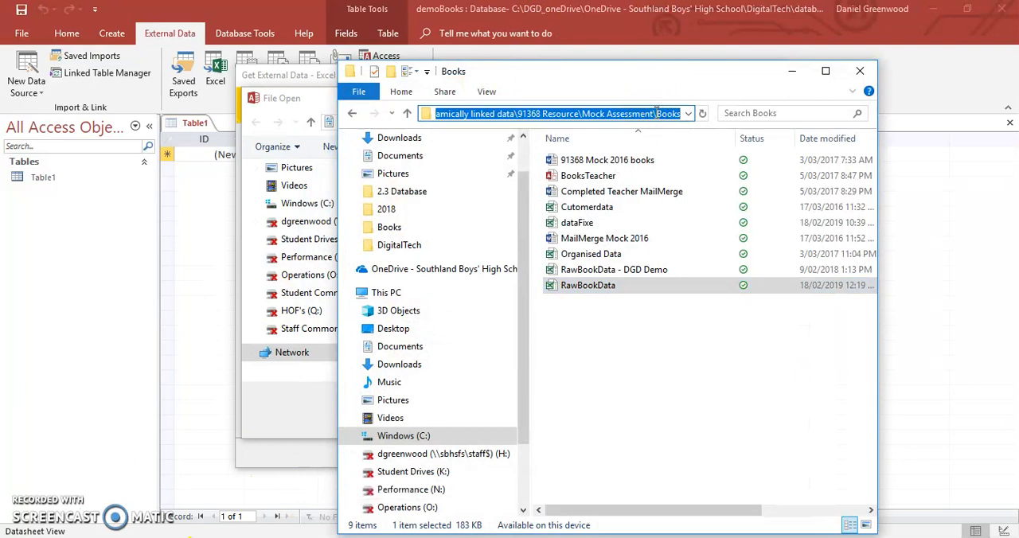
left_click(302, 97)
left_click(525, 121)
key("ctrl+v")
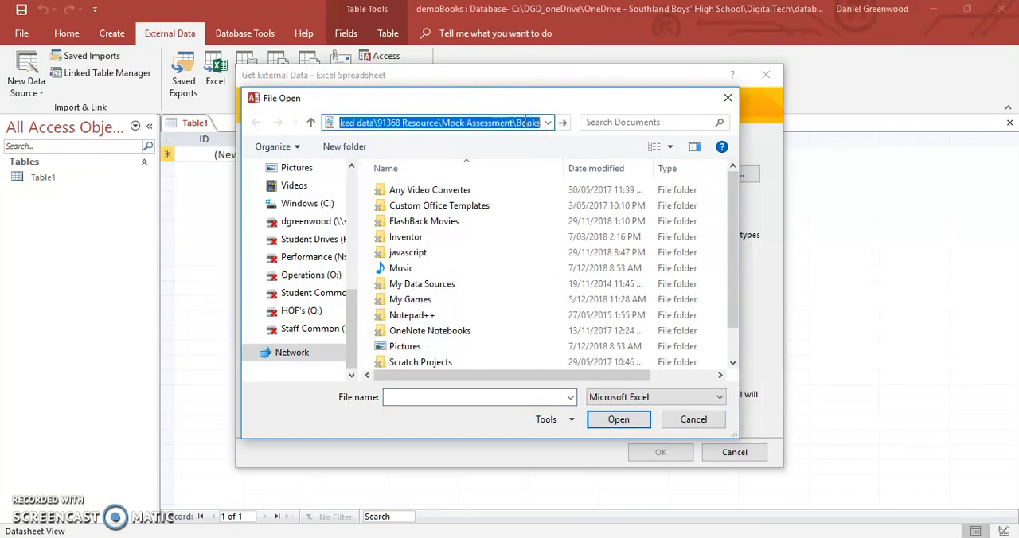
key("Return")
double_click(424, 205)
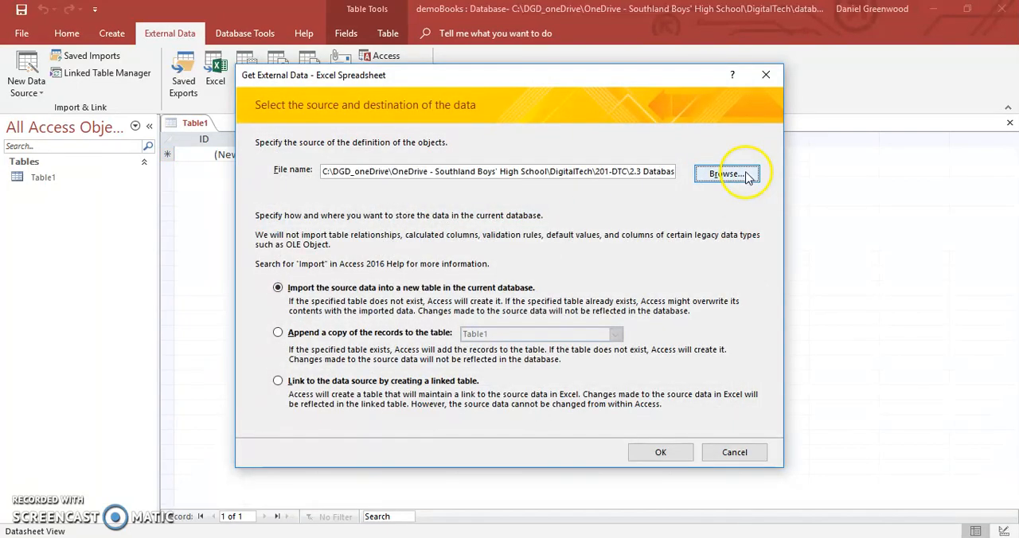
left_click(726, 175)
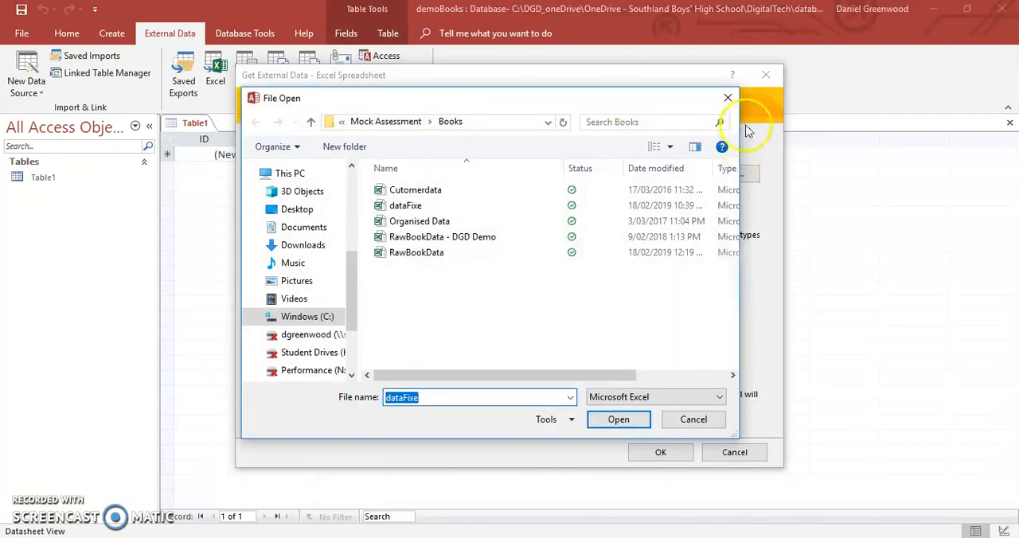
left_click(728, 97)
- Import the Books worksheet as table Books, with first-row headings and an Access-added primary key, without saving the import steps
left_click(660, 452)
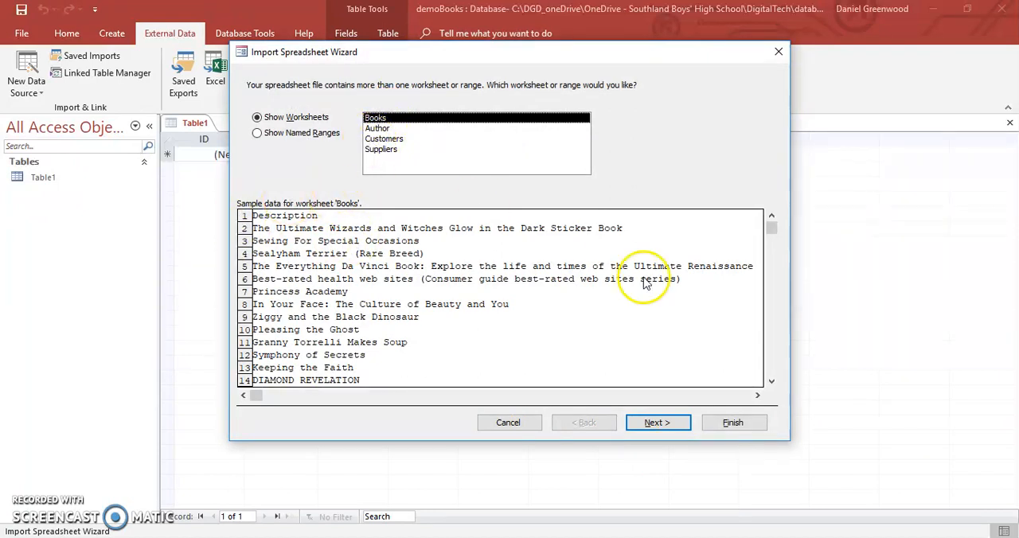
left_click(661, 429)
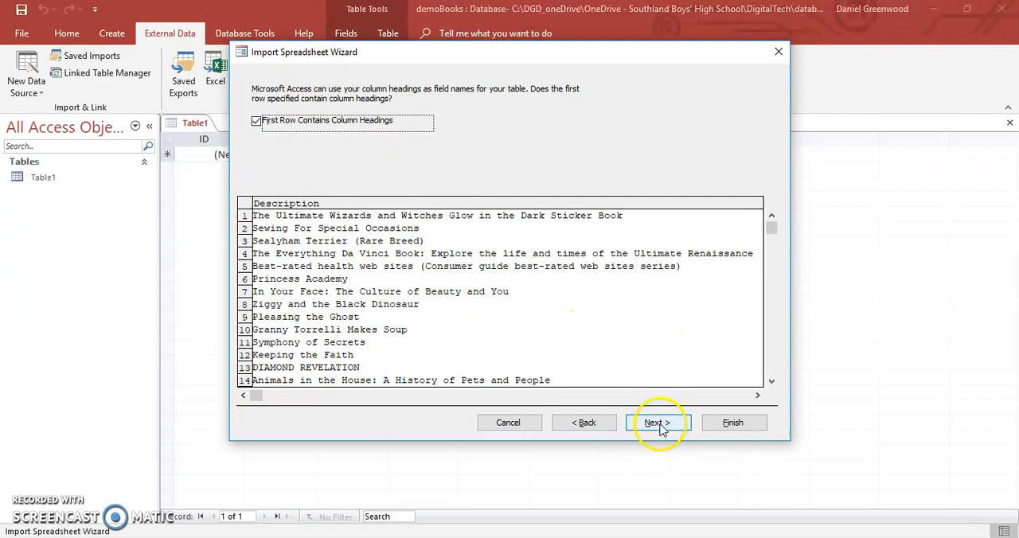
left_click(659, 425)
left_click(658, 424)
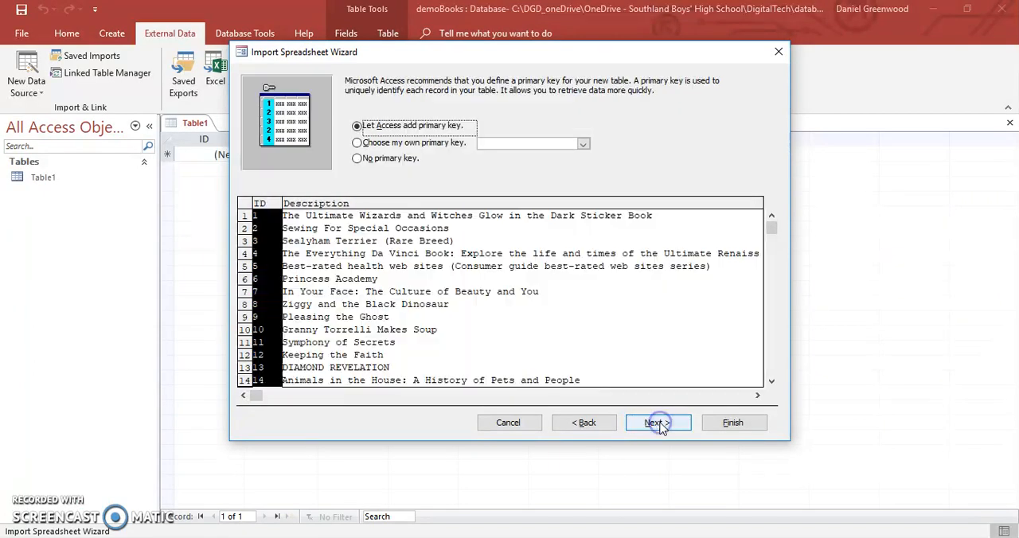
left_click(658, 424)
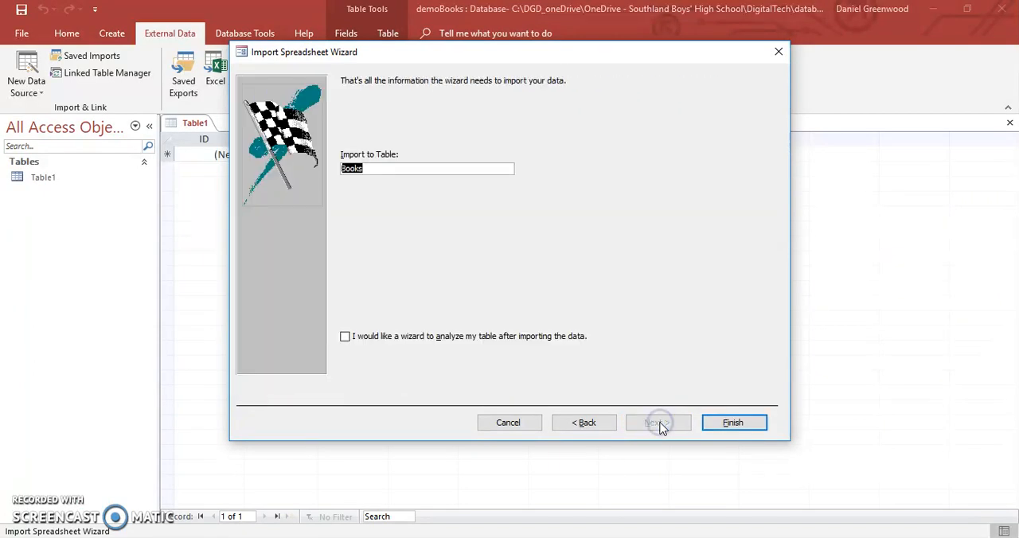
left_click(728, 426)
left_click(755, 424)
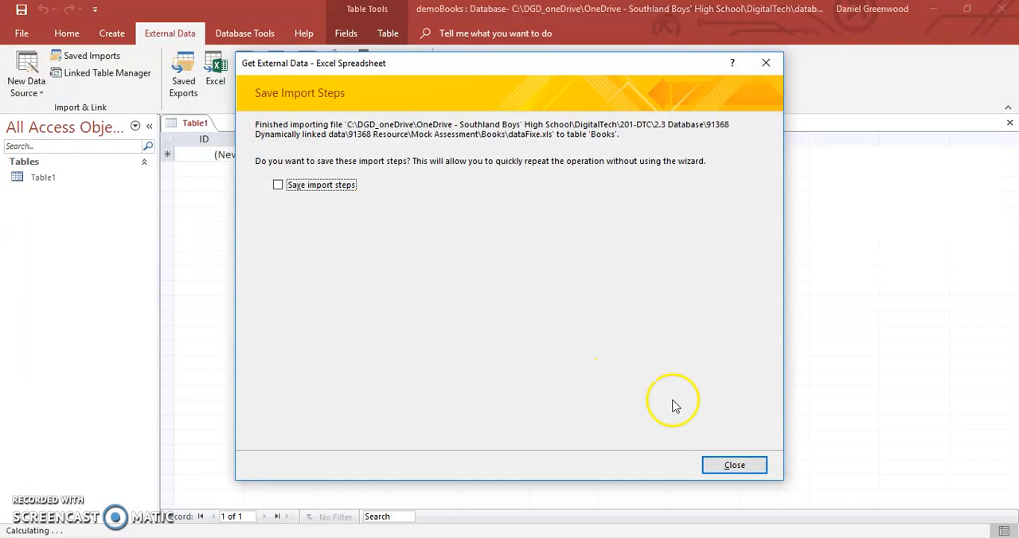
left_click(737, 467)
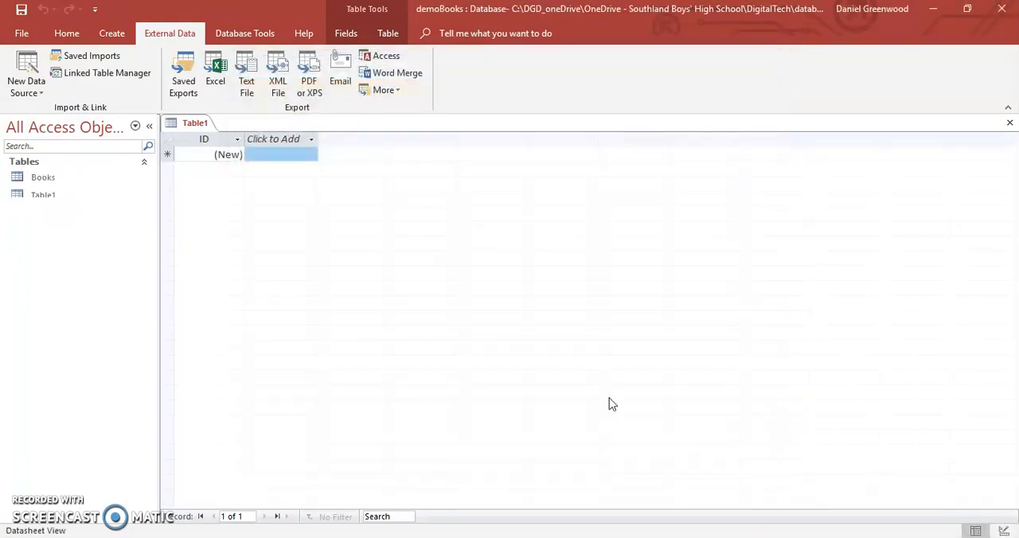
- Start a second Excel import into a new table, using dataFixe as the source file
left_click(27, 64)
mouse_move(31, 118)
left_click(193, 124)
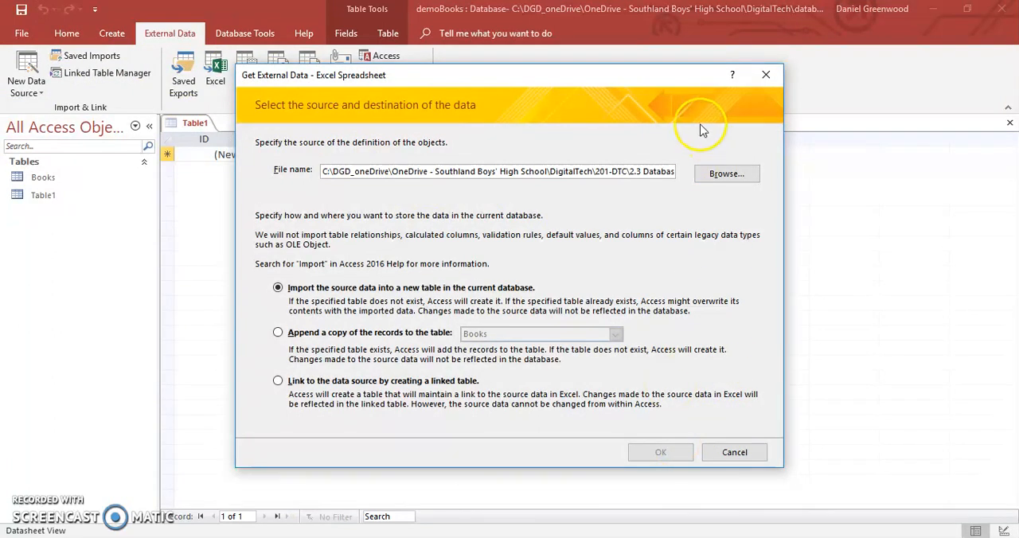
left_click(727, 174)
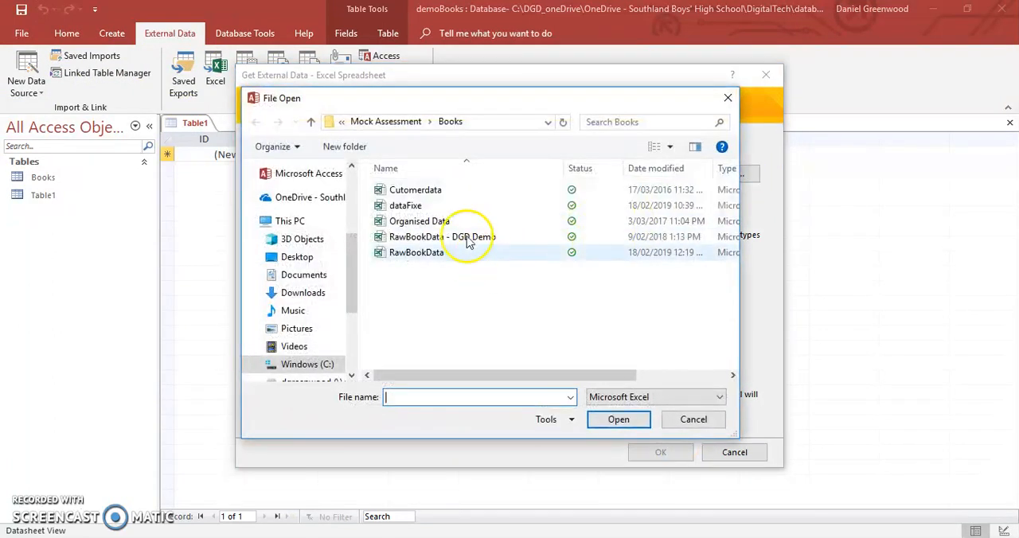
double_click(406, 207)
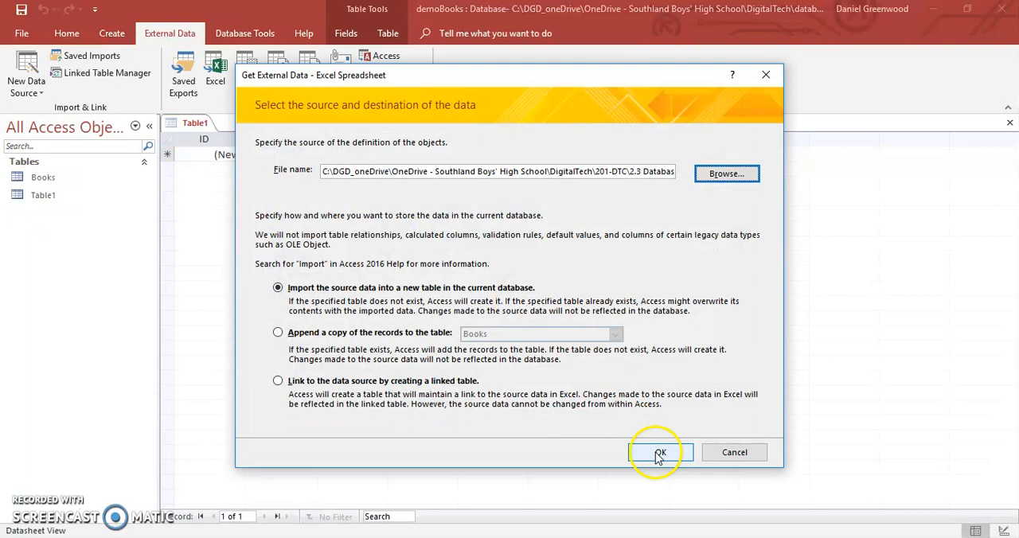
left_click(658, 454)
- Import the Author worksheet as table Author, with first-row headings and an Access-added primary key, without saving the import steps
left_click(379, 128)
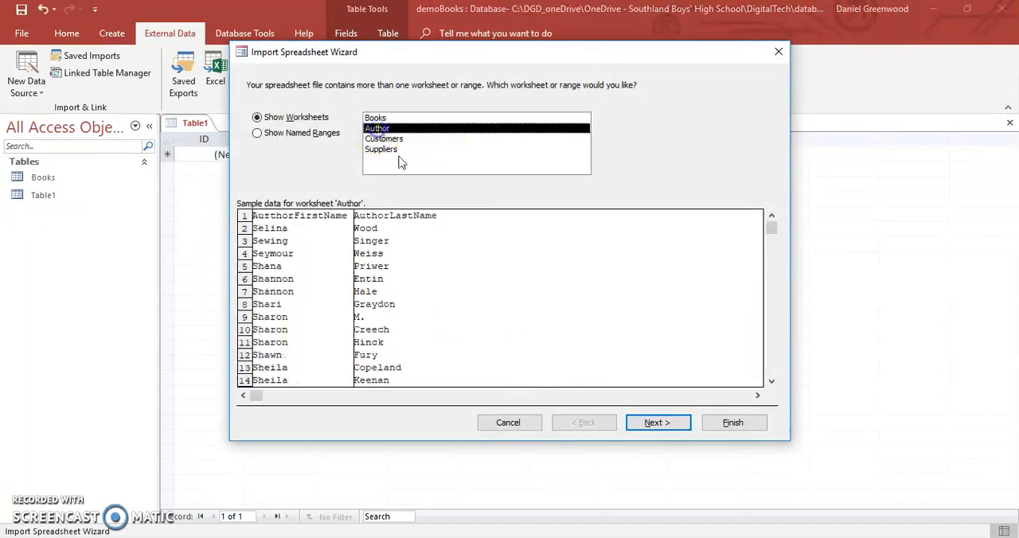
left_click(656, 423)
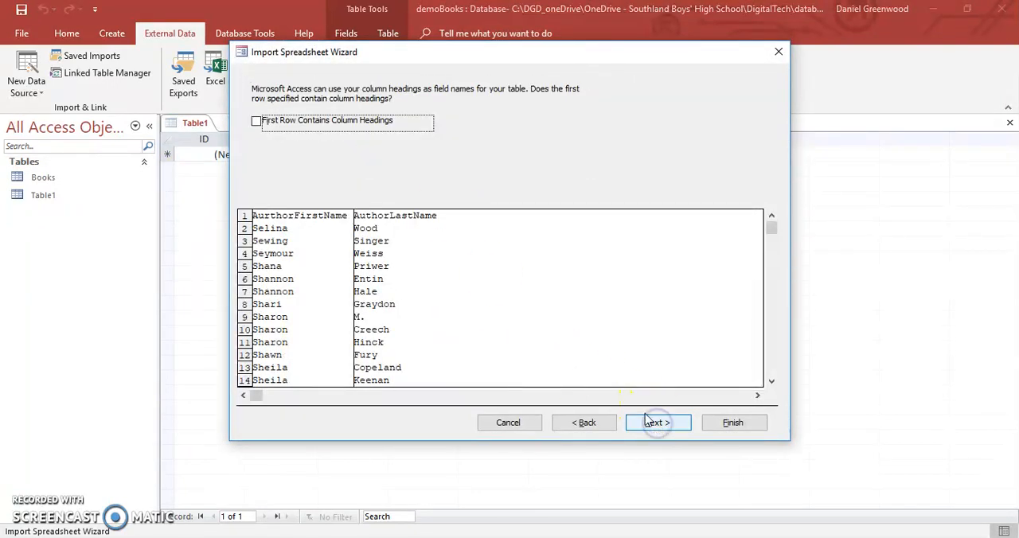
left_click(275, 120)
left_click(667, 431)
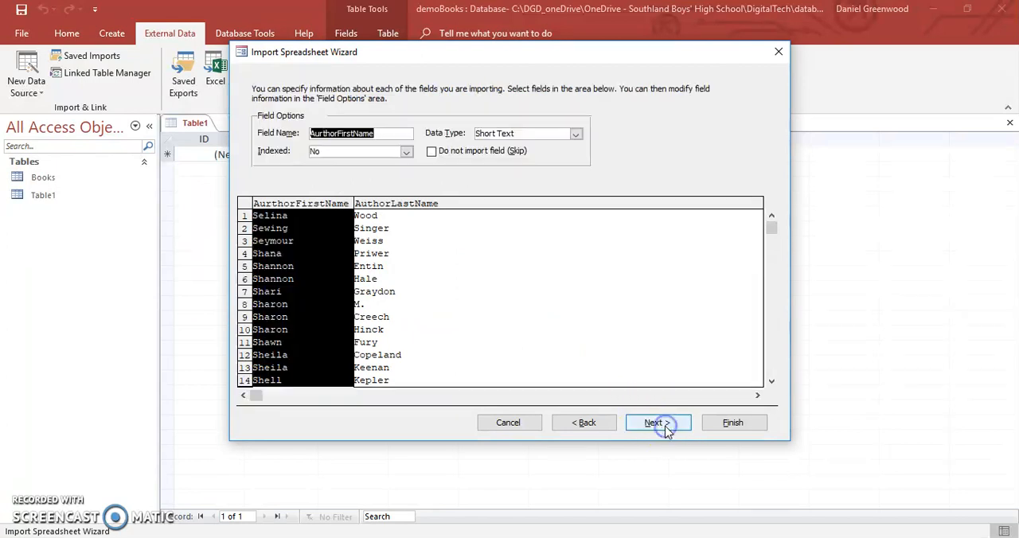
left_click(667, 430)
left_click(667, 430)
left_click(731, 423)
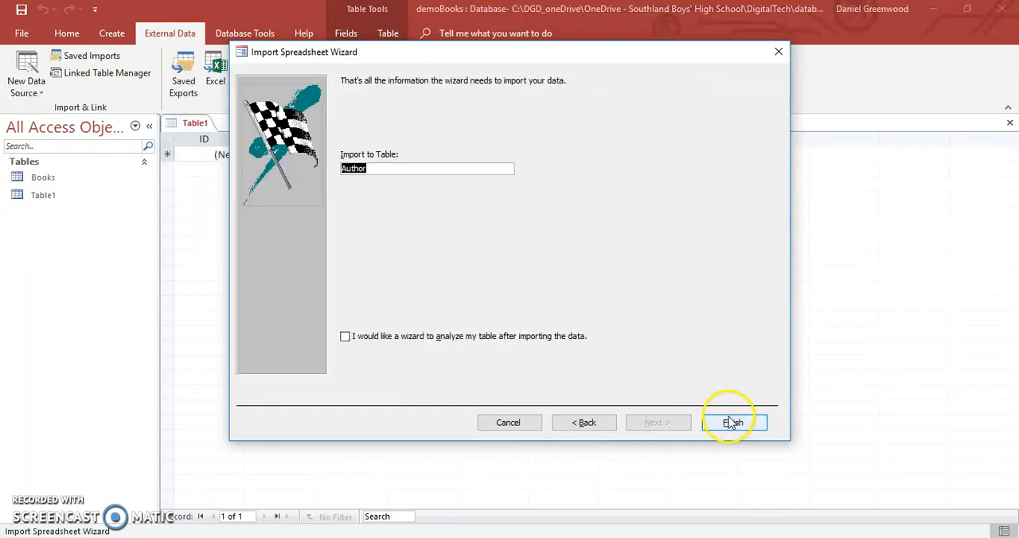
left_click(734, 466)
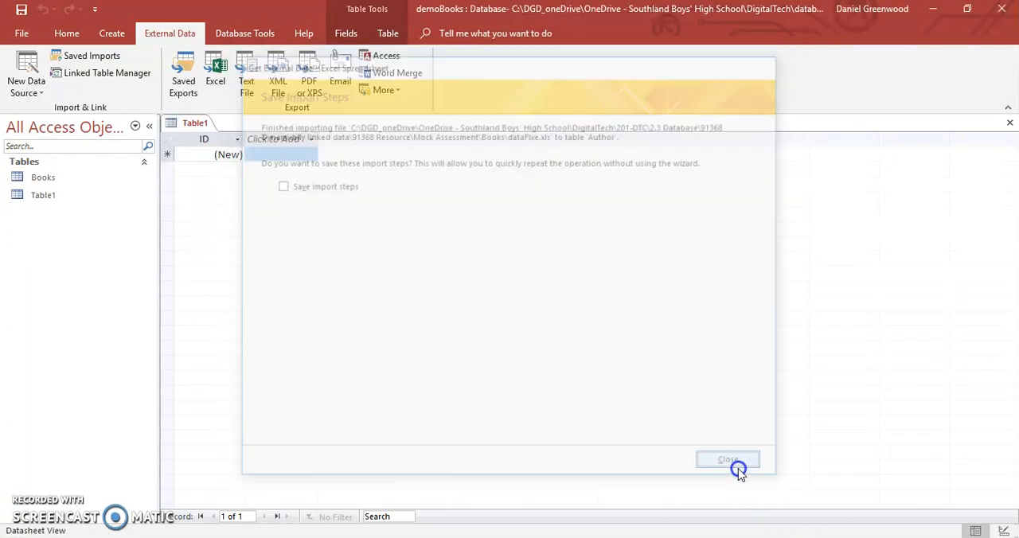
- Start a third Excel import into a new table, again using dataFixe as the source file
left_click(44, 72)
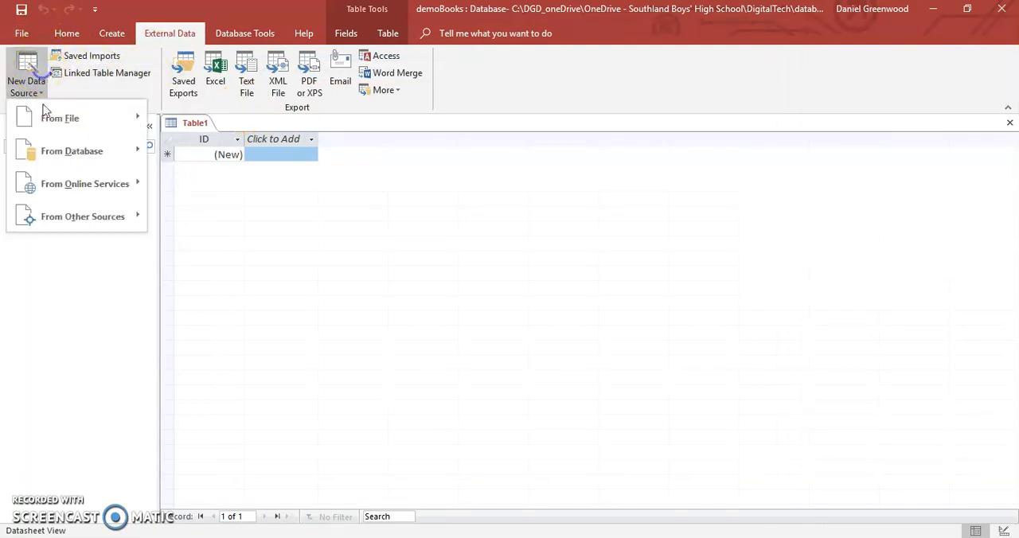
mouse_move(59, 120)
left_click(191, 120)
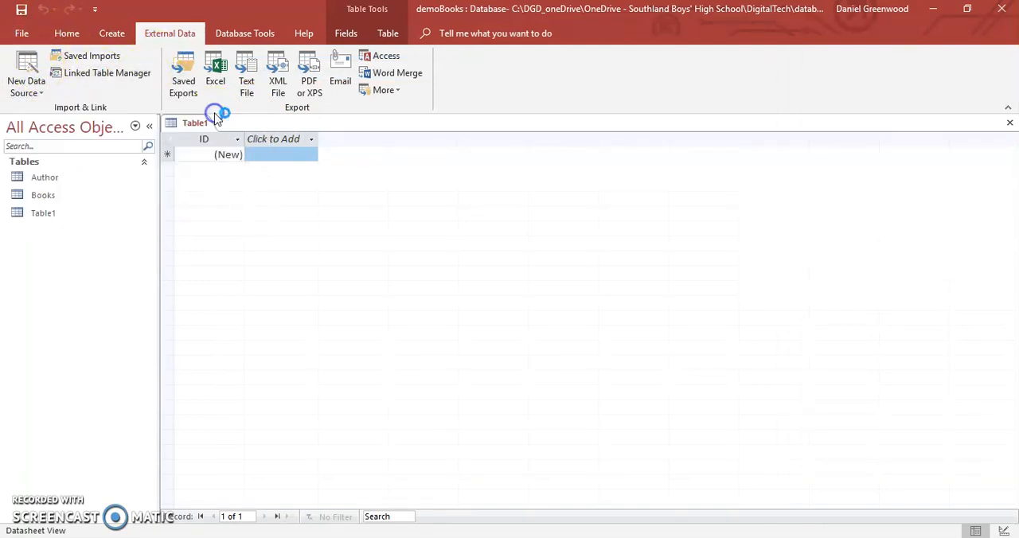
left_click(725, 175)
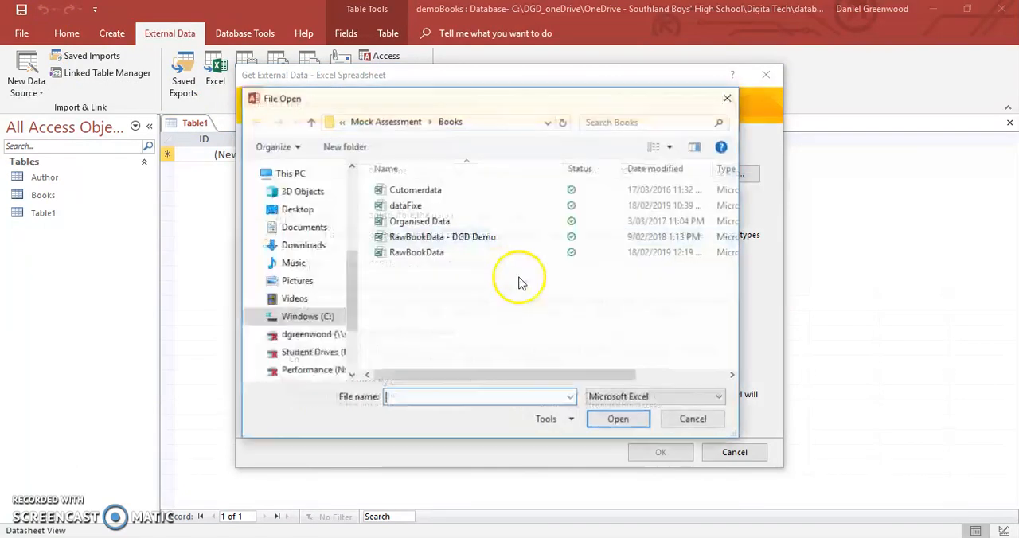
double_click(373, 202)
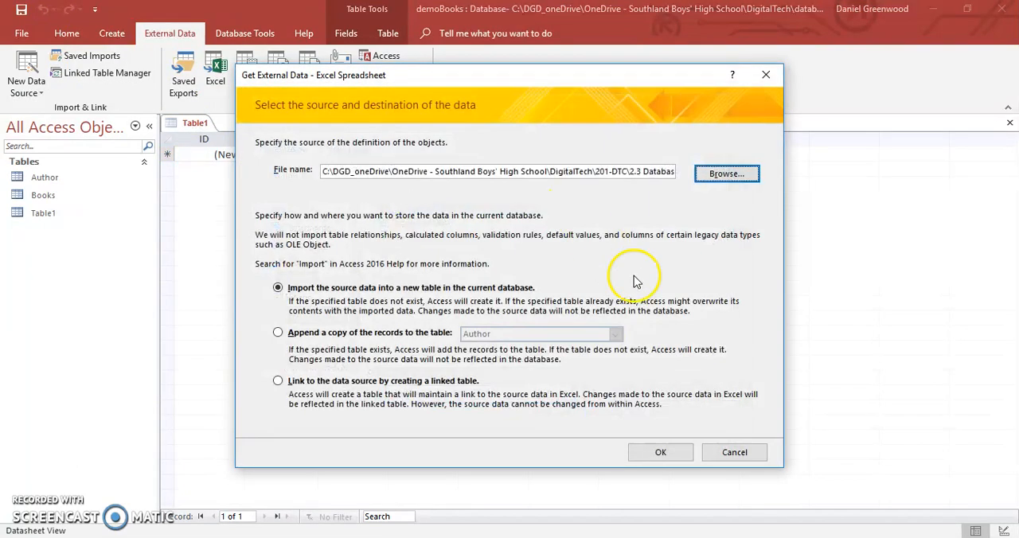
left_click(726, 174)
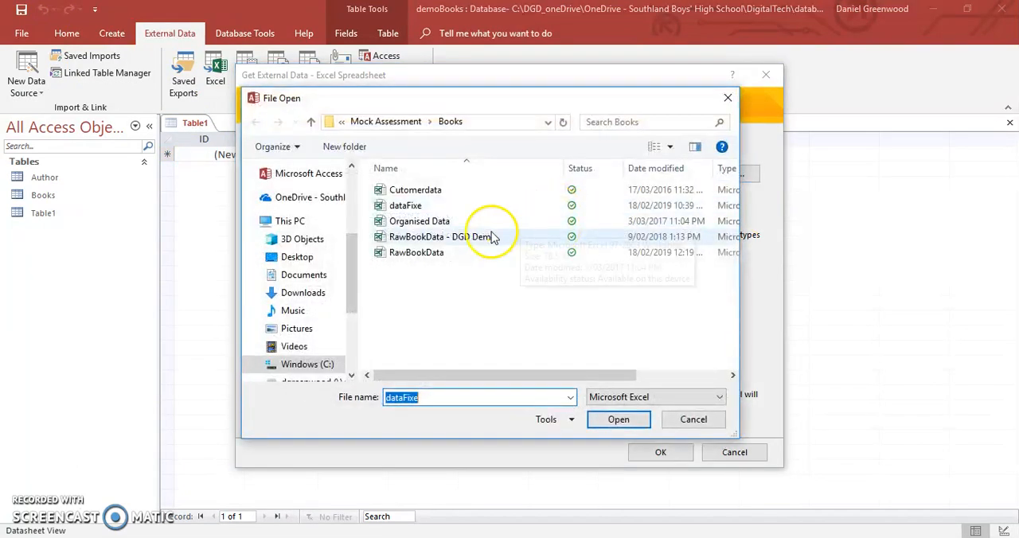
double_click(417, 205)
left_click(660, 452)
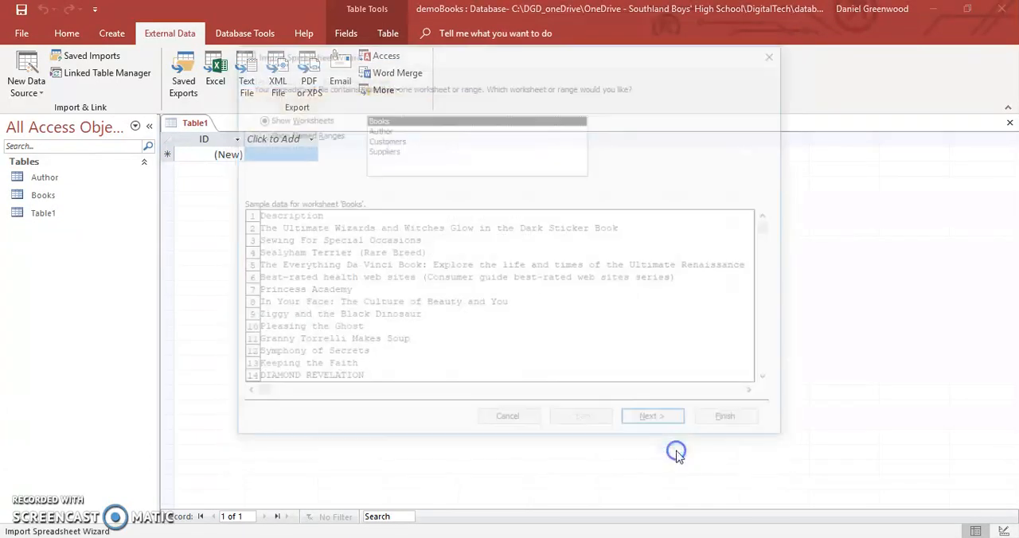
- Import the Customers worksheet as table Customers, with first-row headings and an Access-added primary key, without saving the import steps
left_click(400, 141)
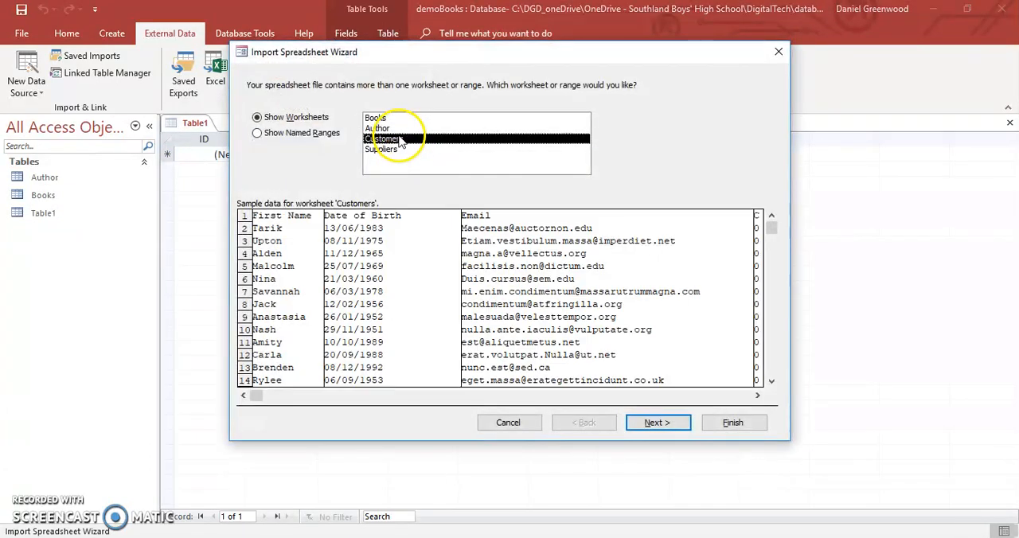
left_click(658, 423)
left_click(365, 122)
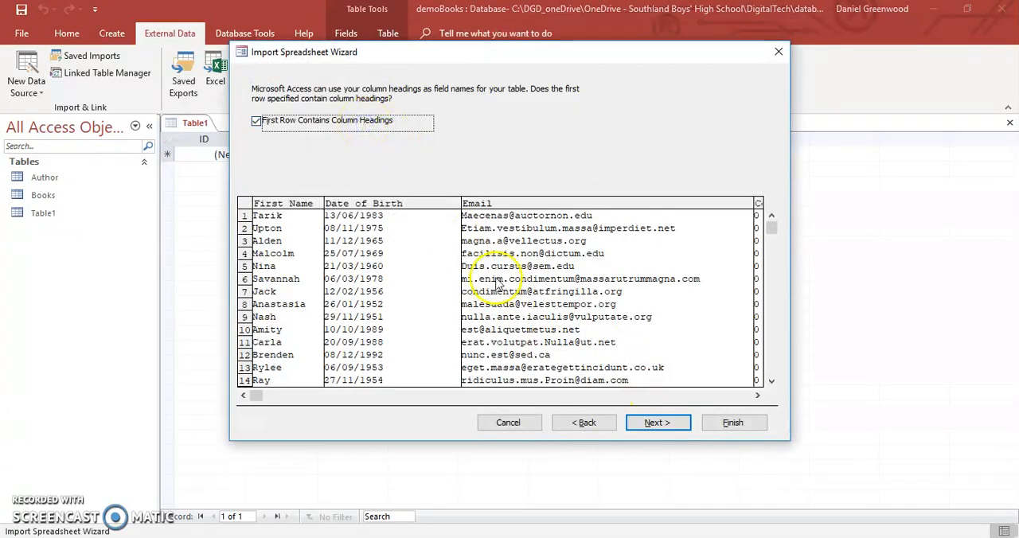
left_click(660, 422)
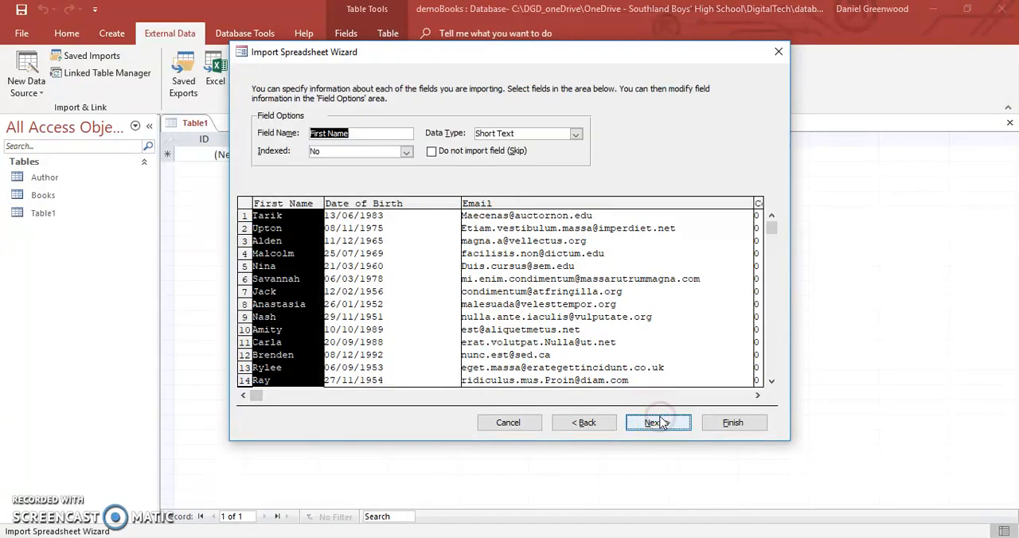
left_click(655, 423)
left_click(660, 425)
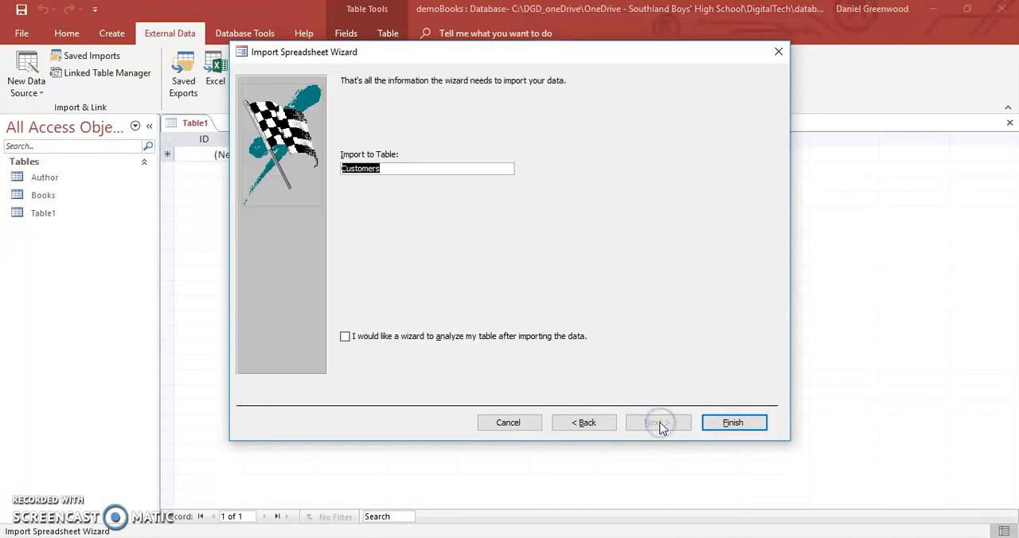
left_click(732, 423)
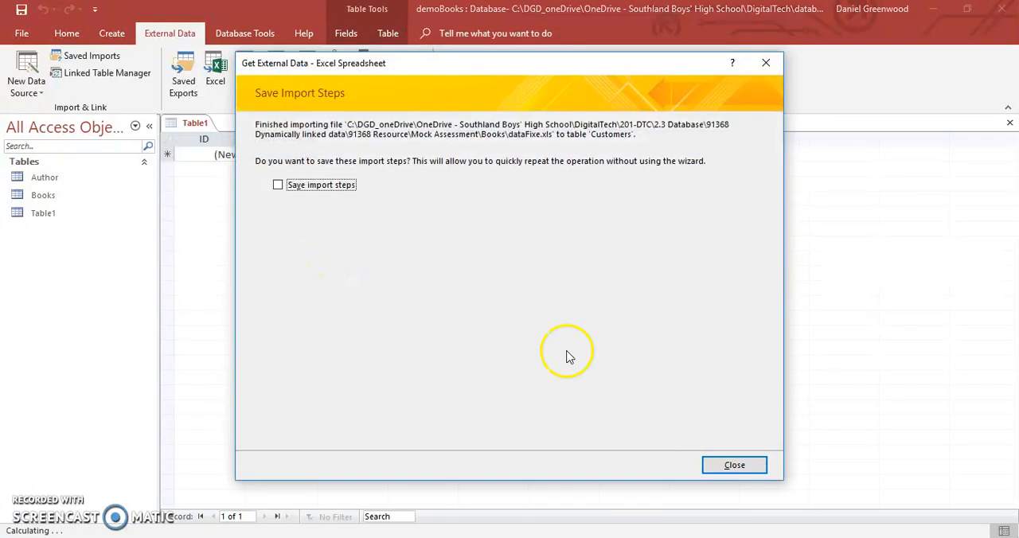
left_click(732, 465)
- Start a fourth Excel import into a new table, with dataFixe as the source file
left_click(26, 72)
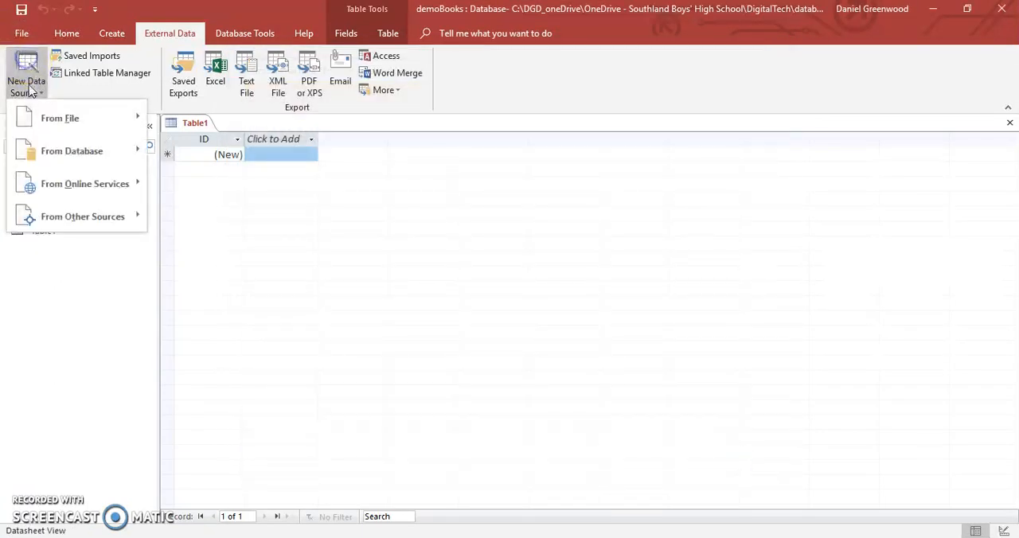
left_click(48, 118)
left_click(180, 123)
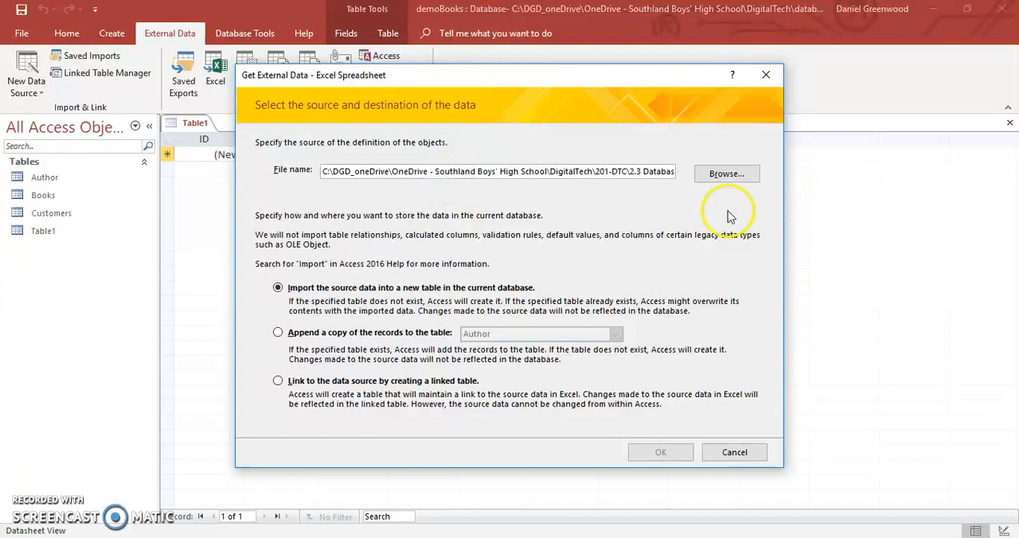
left_click(727, 174)
double_click(470, 192)
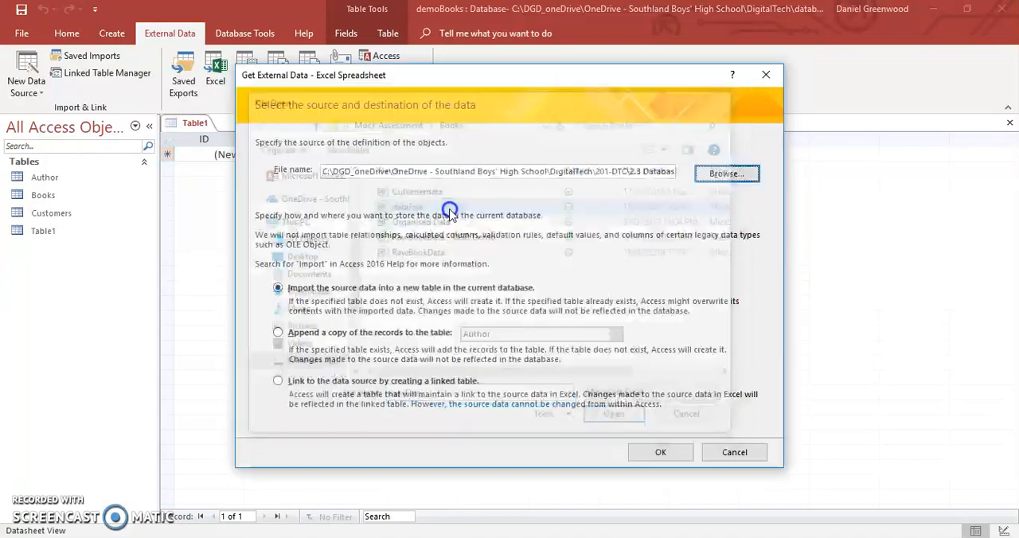
left_click(660, 453)
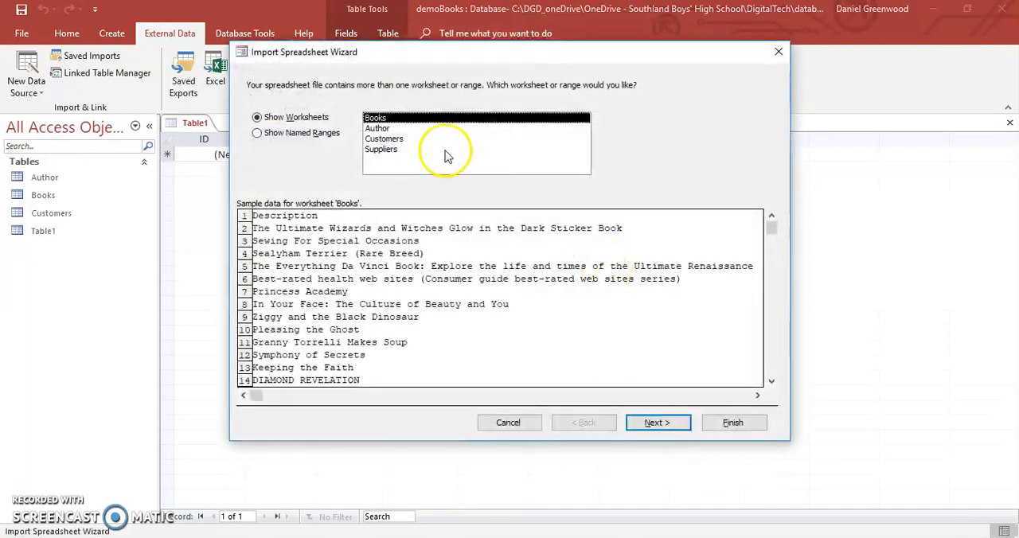
- Import the Suppliers worksheet as table Suppliers, with first-row headings and an Access-added primary key, without saving the import steps
left_click(401, 151)
left_click(649, 422)
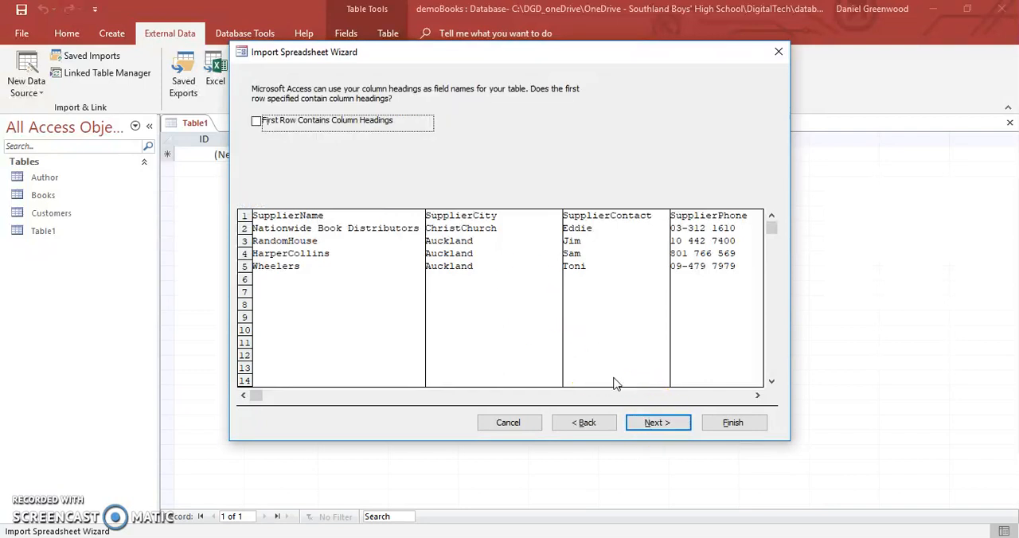
left_click(359, 127)
left_click(662, 423)
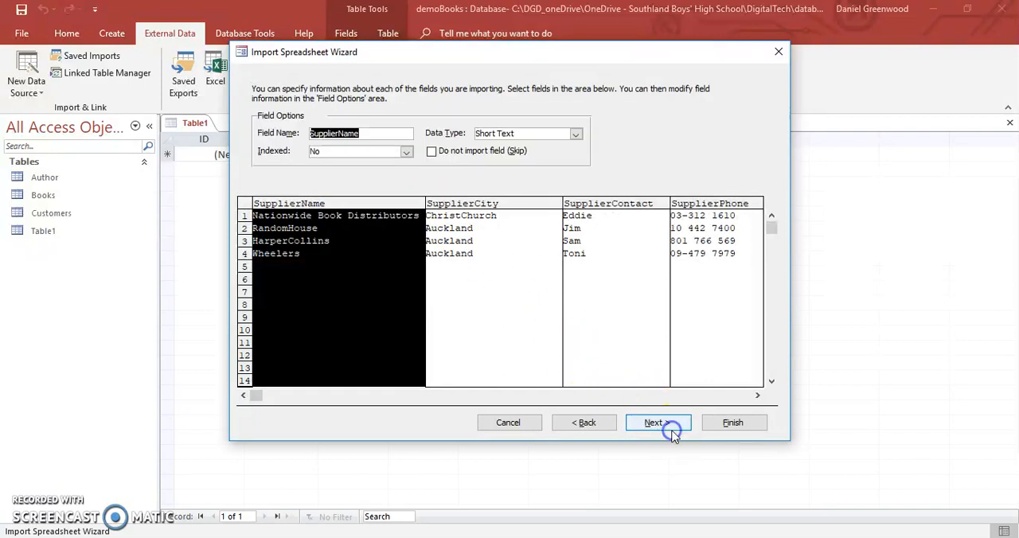
left_click(675, 423)
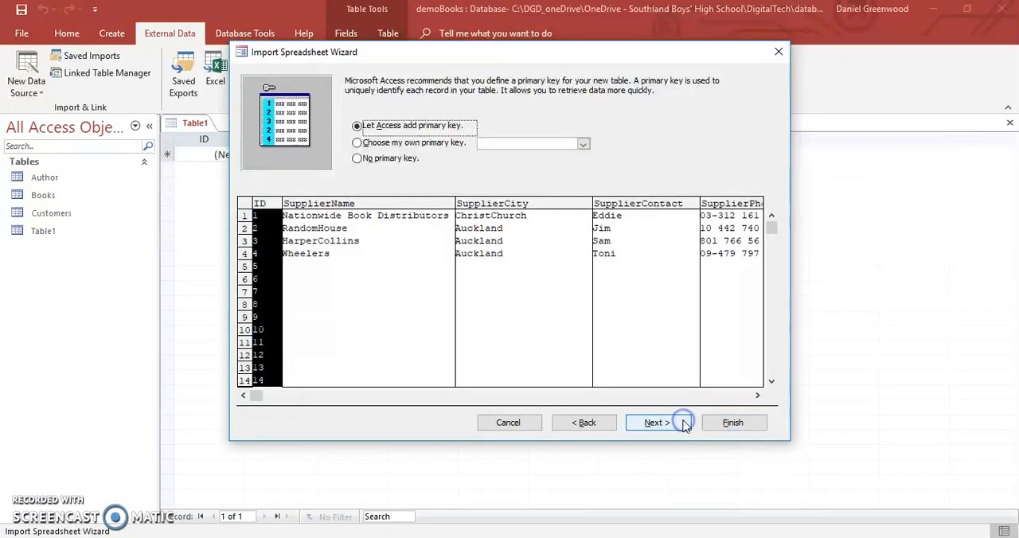
left_click(728, 423)
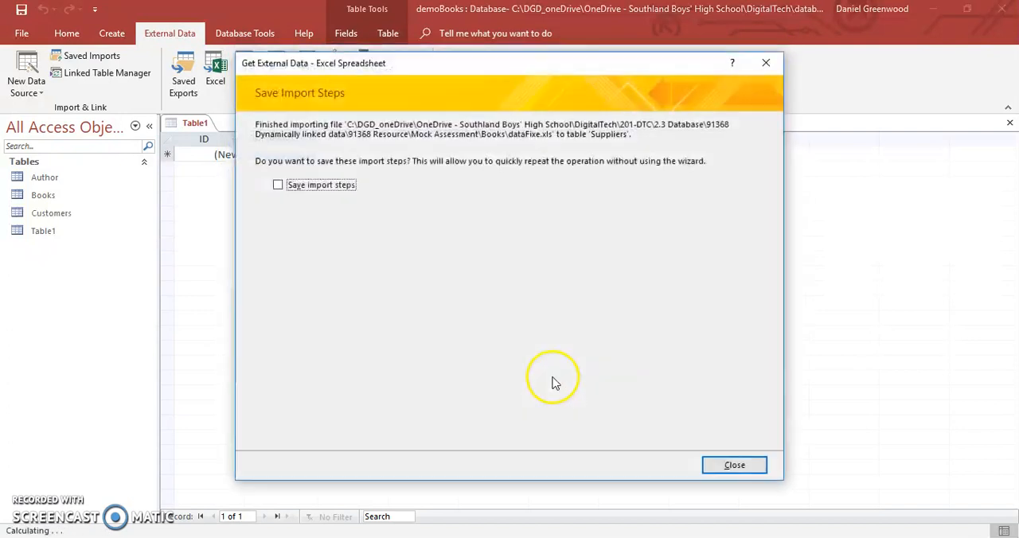
left_click(733, 465)
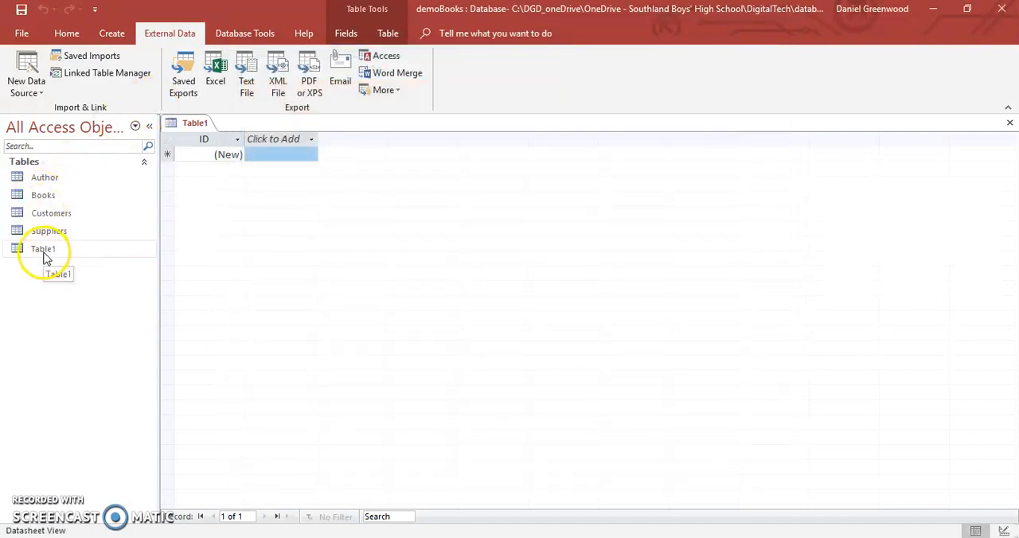
- Close the empty Table1 and open the Books table in Datasheet View
right_click(204, 125)
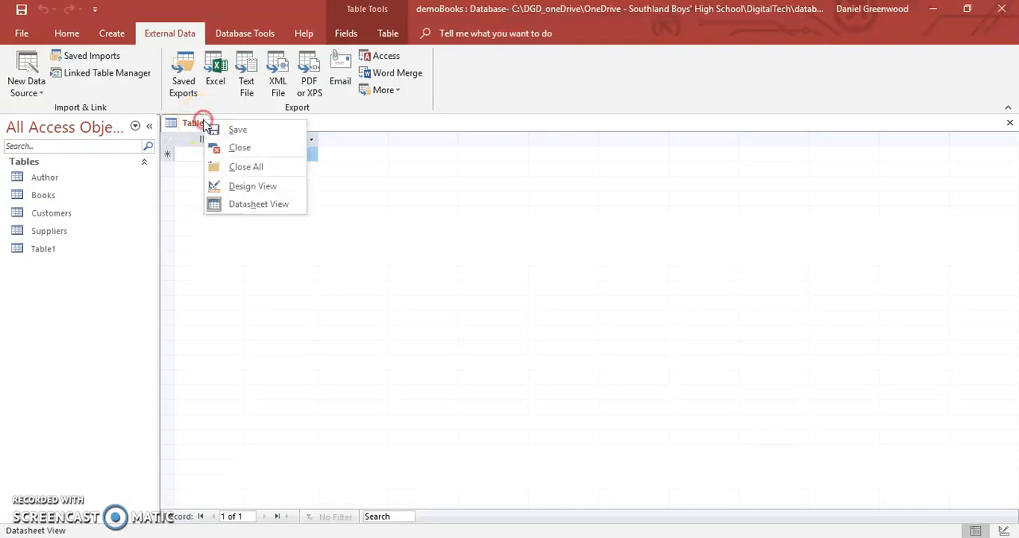
left_click(239, 148)
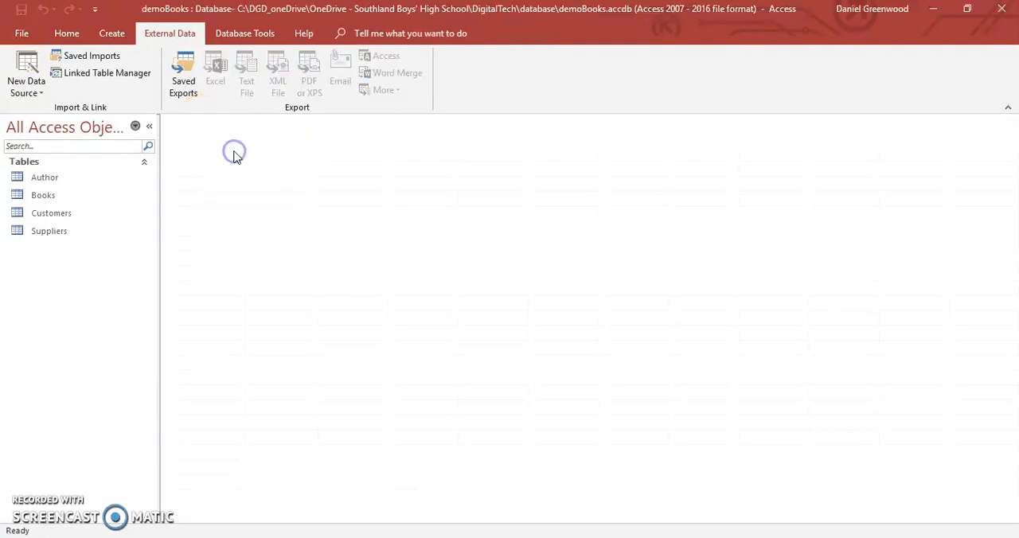
double_click(45, 197)
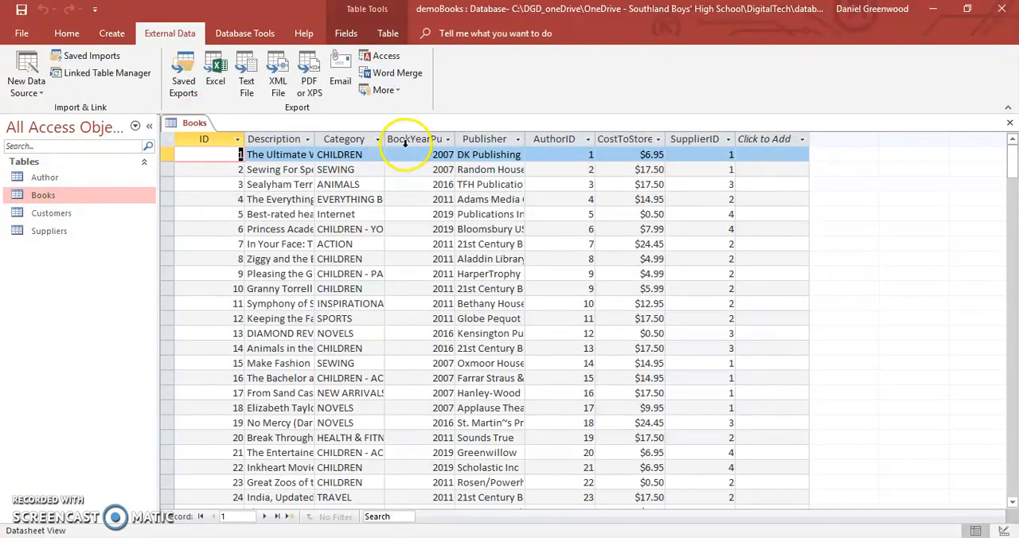
- Change the AuthorID field's data type in Books to Short Text and then back to Number, accepting possible data loss
left_click(405, 142)
left_click(348, 37)
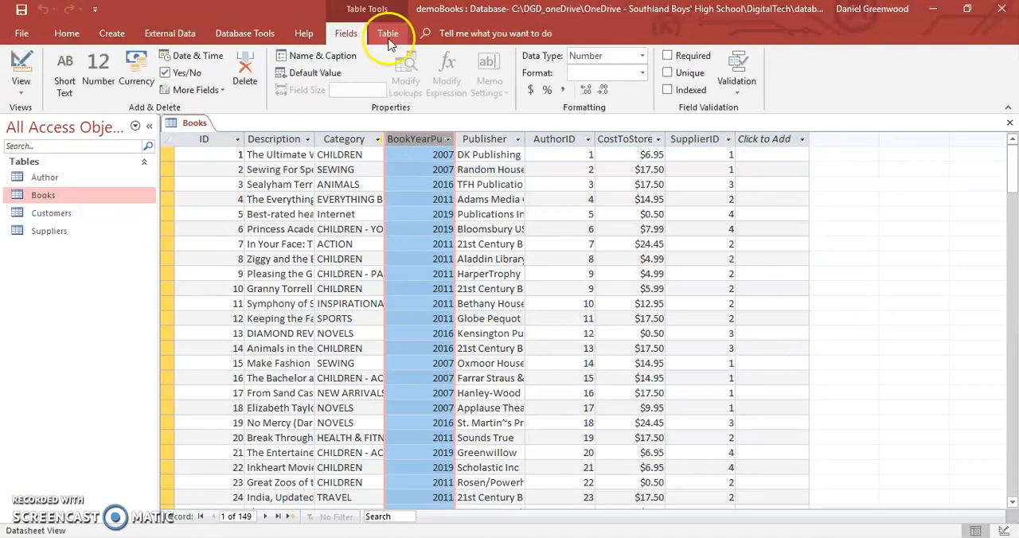
left_click(557, 141)
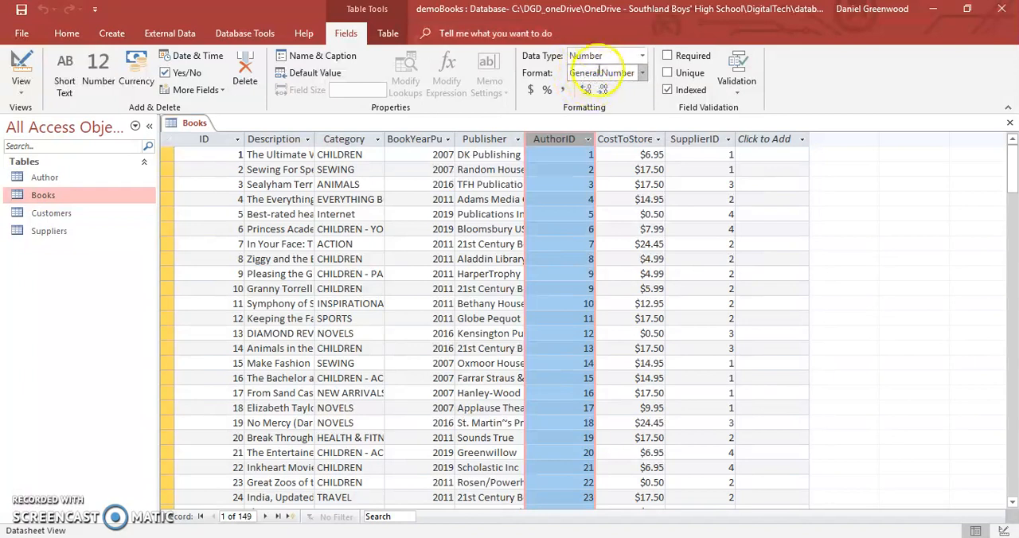
left_click(642, 55)
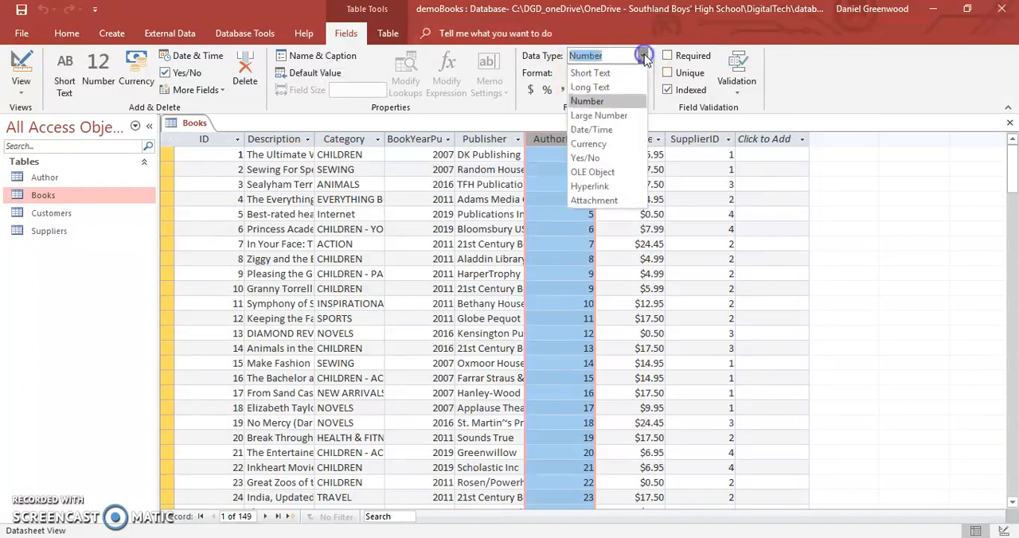
left_click(625, 74)
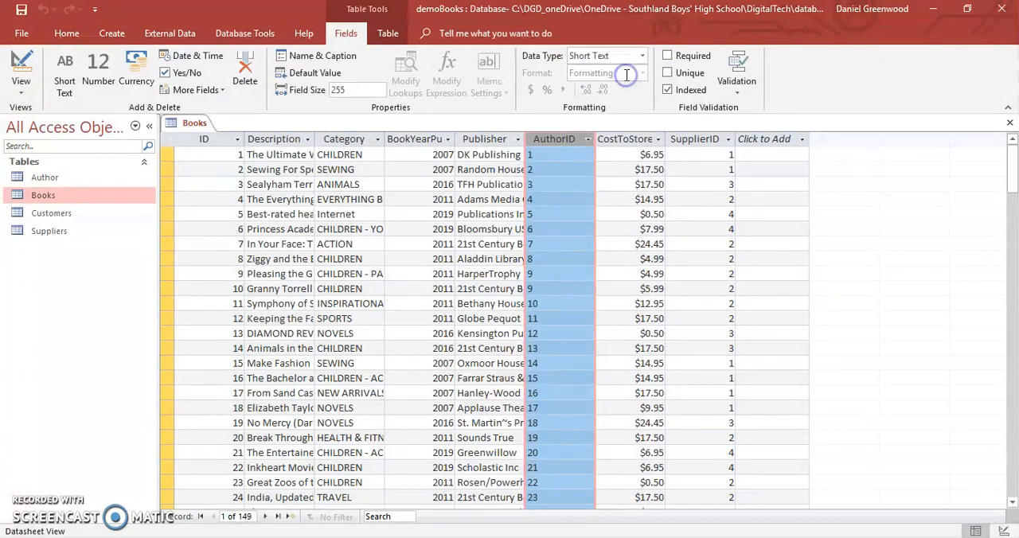
left_click(642, 56)
left_click(618, 102)
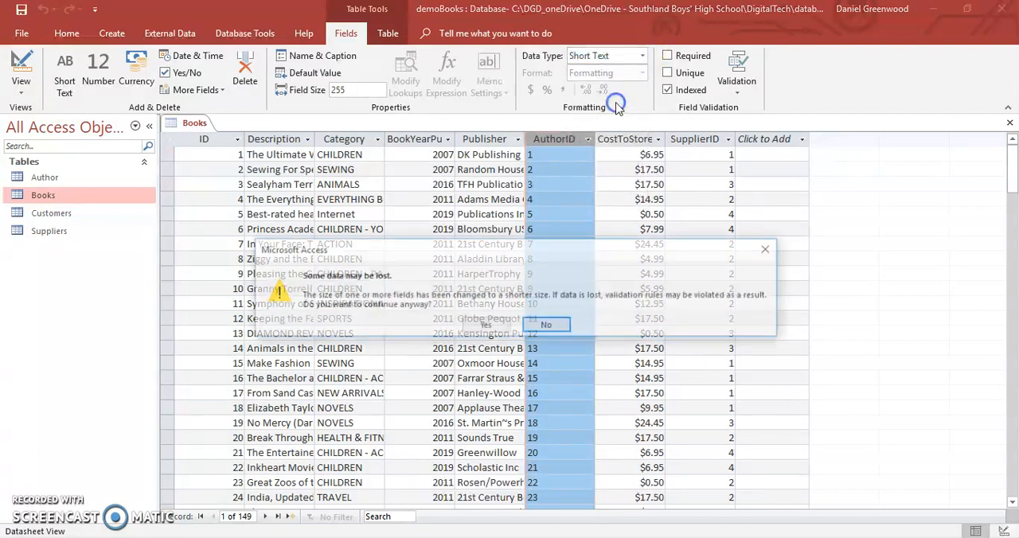
left_click(487, 327)
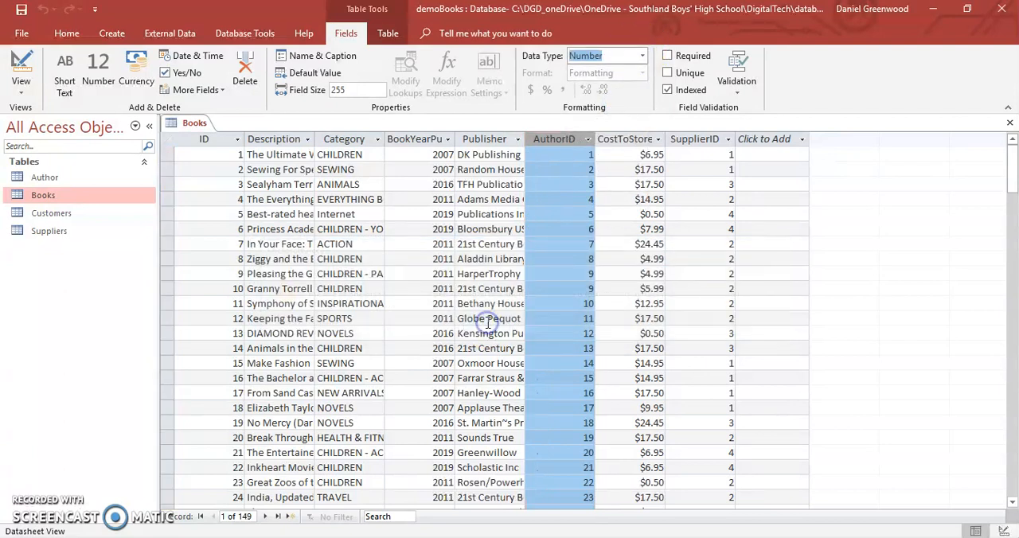
- Convert the SupplierID field in Books to Short Text and then back to Number, accepting possible data loss
left_click(689, 140)
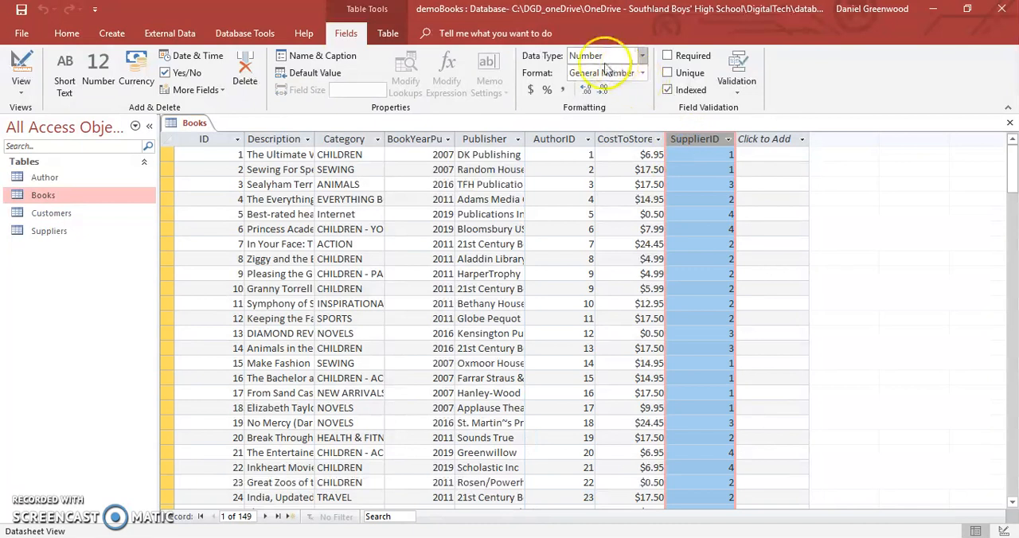
left_click(644, 56)
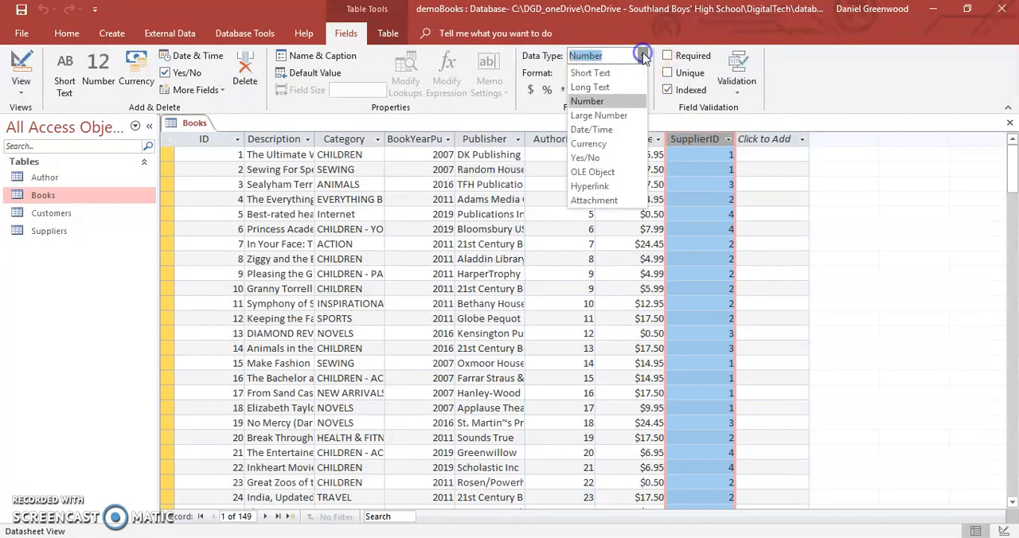
left_click(625, 67)
left_click(644, 56)
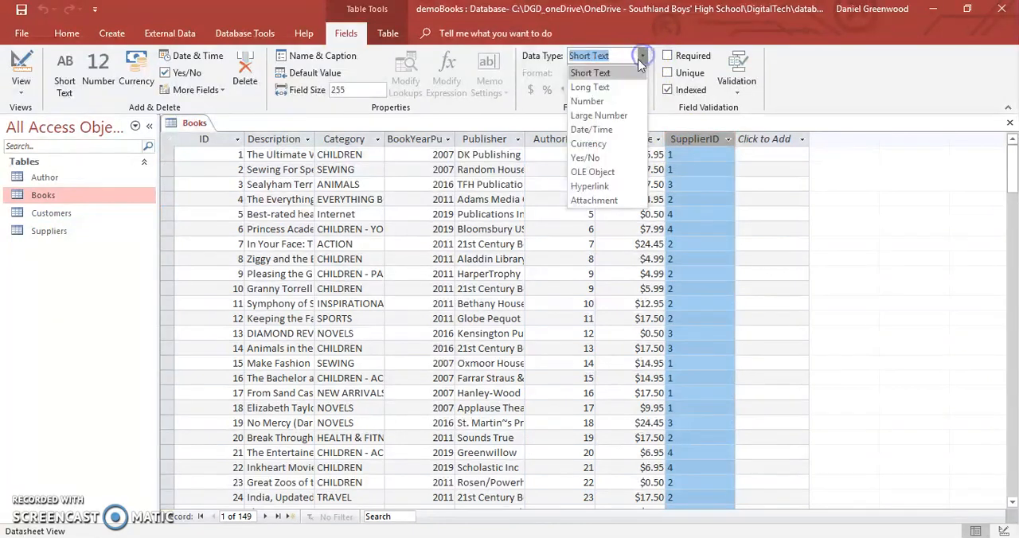
left_click(612, 100)
left_click(487, 324)
- Rename the ID field of the Books table as BooksID
left_click(204, 138)
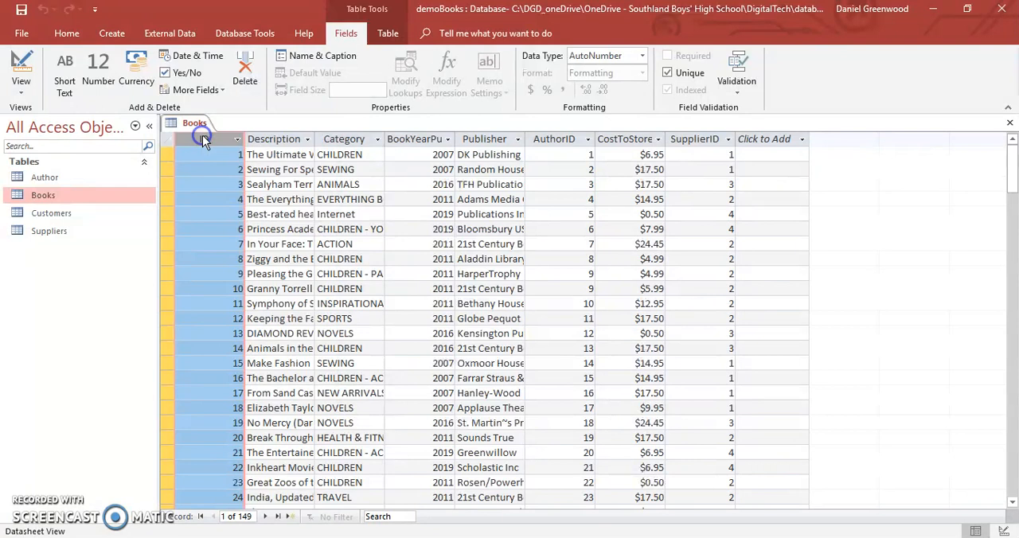
right_click(204, 140)
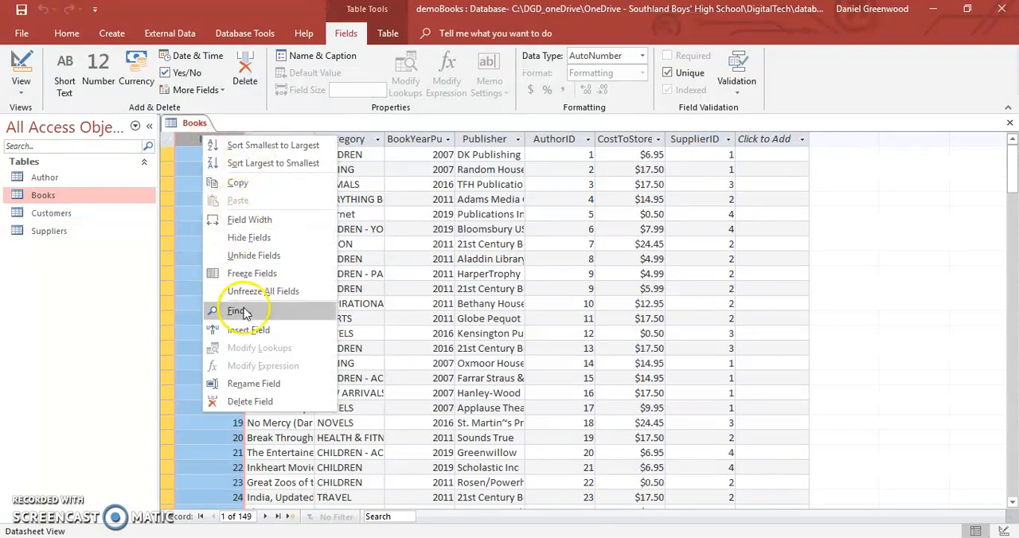
left_click(254, 384)
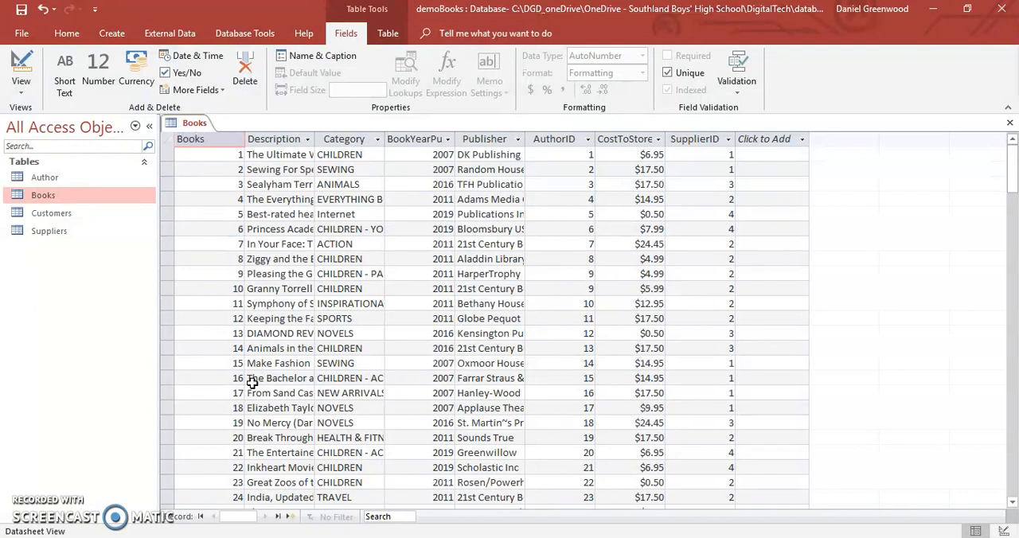
key("Return")
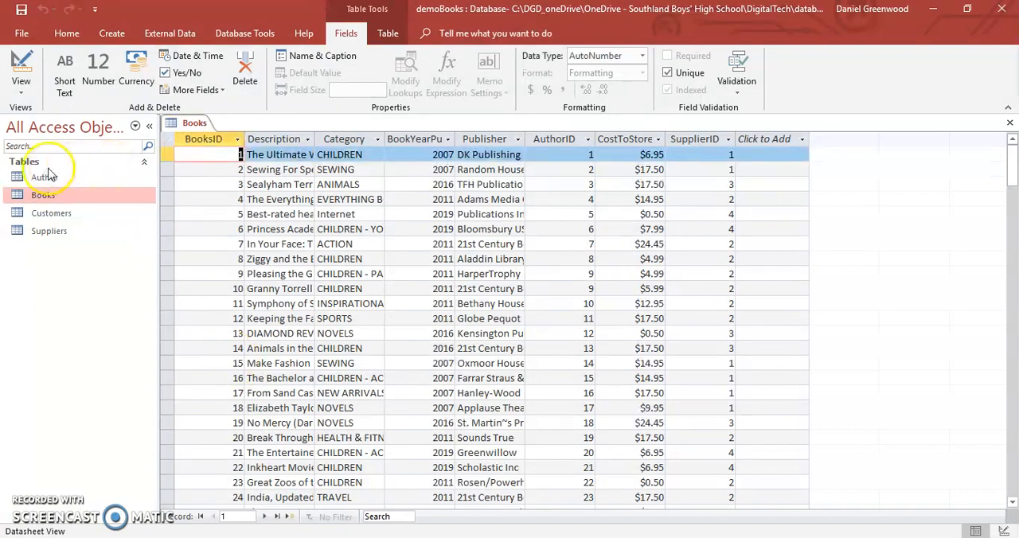